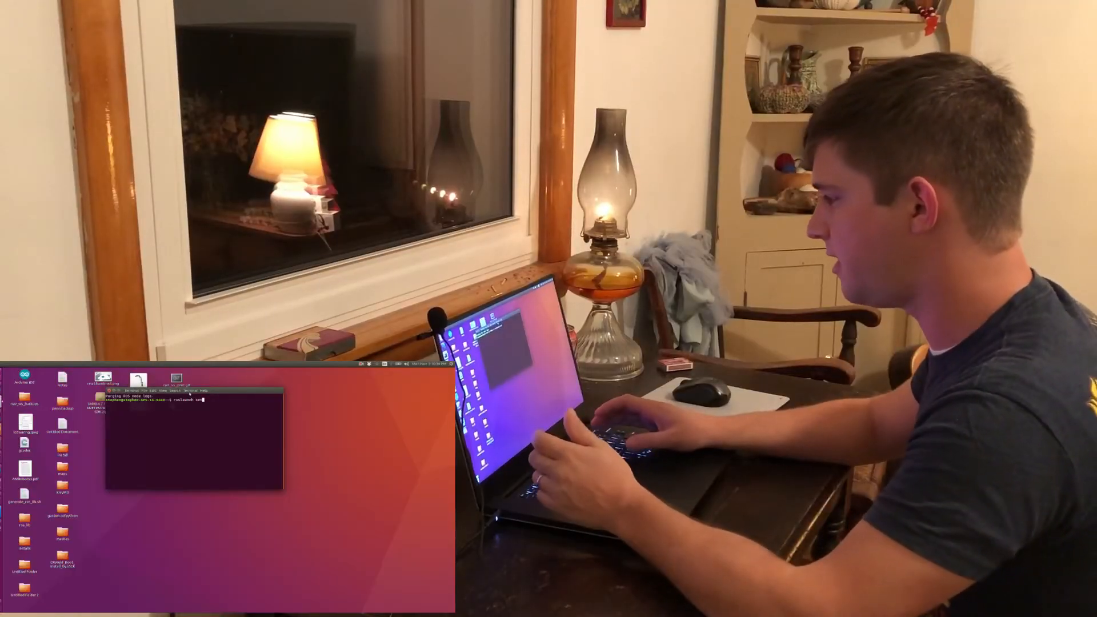
{"action": "type", "text": "set"}
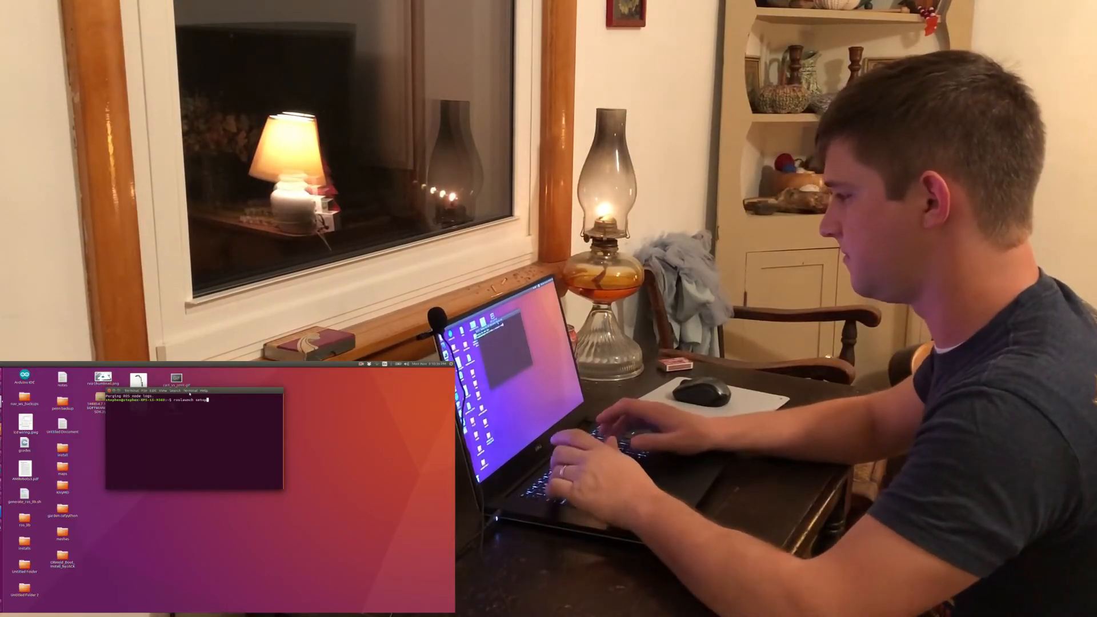
{"action": "type", "text": "up"}
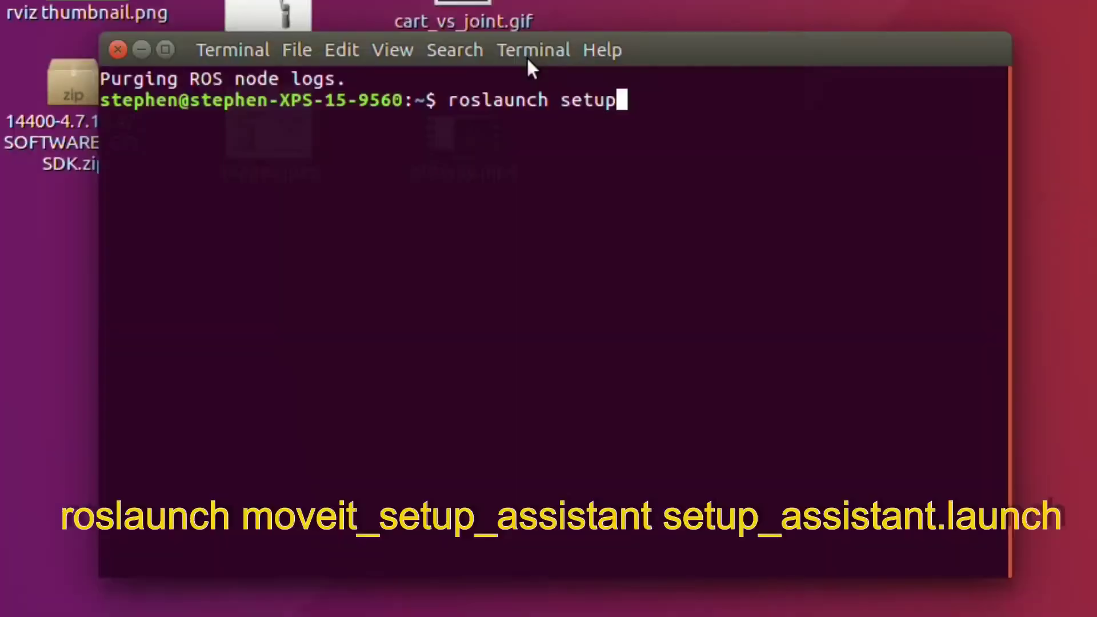
Enter roslaunch moveit_setup_assistant setup_assistant.launch at the prompt using Tab completion.
{"action": "key", "text": "BackSpace"}
{"action": "key", "text": "BackSpace"}
{"action": "key", "text": "BackSpace"}
{"action": "key", "text": "BackSpace"}
{"action": "key", "text": "BackSpace"}
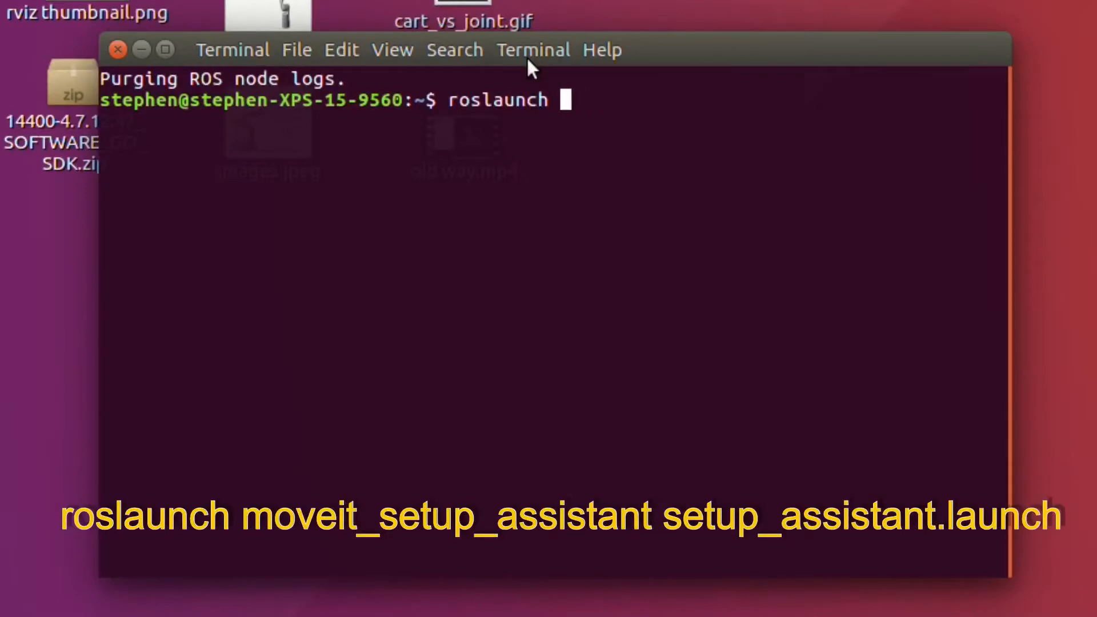
{"action": "type", "text": "moveit_s"}
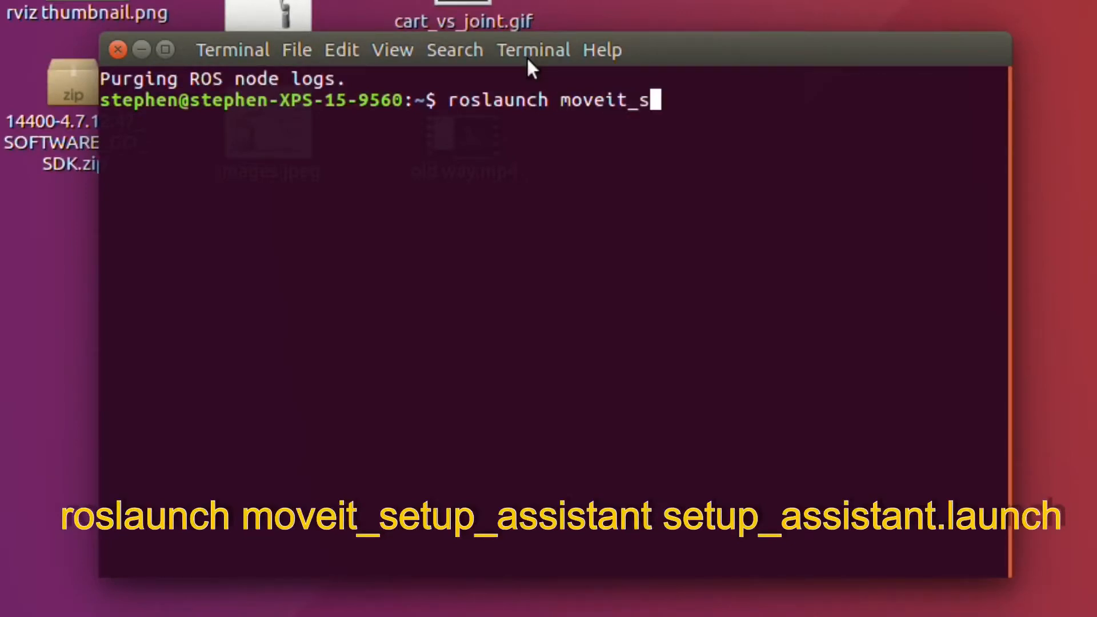
{"action": "type", "text": "et"}
{"action": "key", "text": "Tab"}
{"action": "type", "text": "s"}
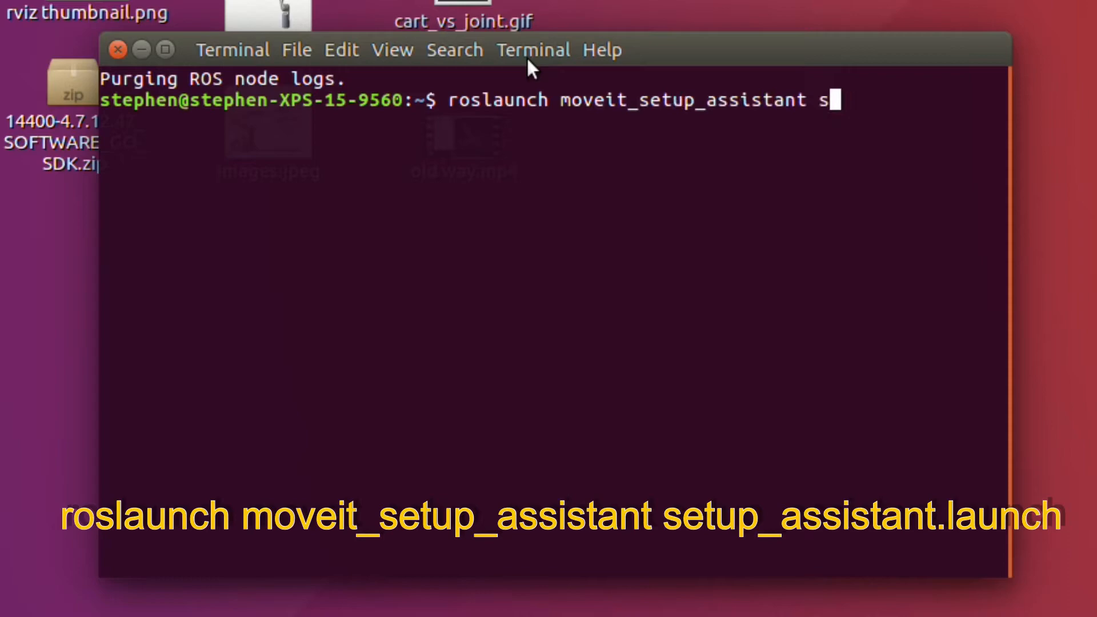
{"action": "type", "text": "e"}
{"action": "key", "text": "Tab"}
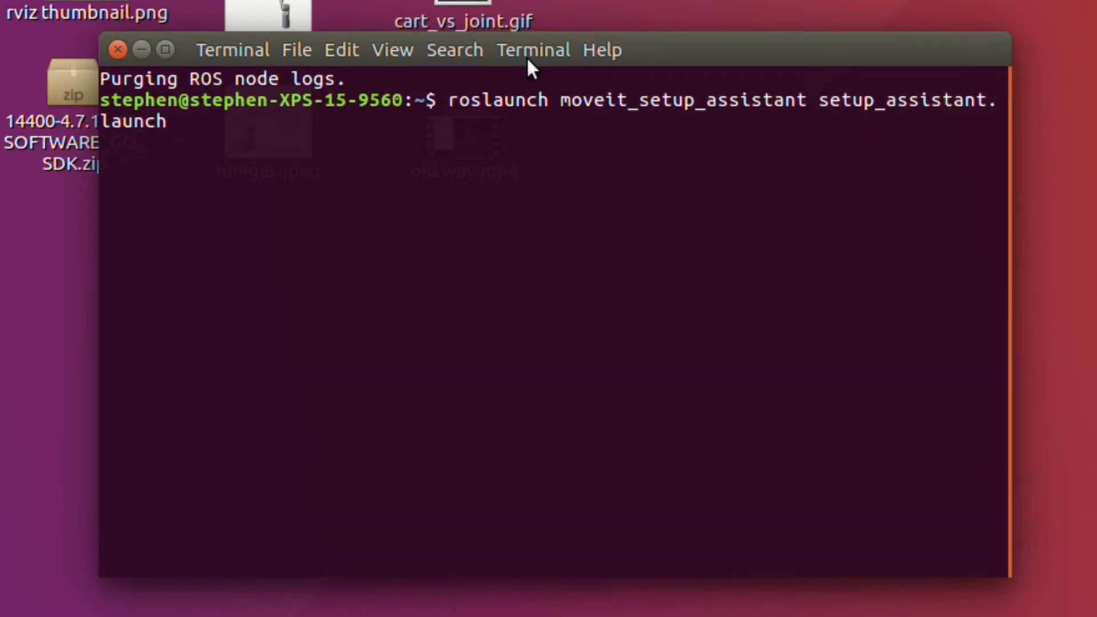
Launch the assistant full-screen and choose Create New MoveIt Configuration Package.
{"action": "key", "text": "Return"}
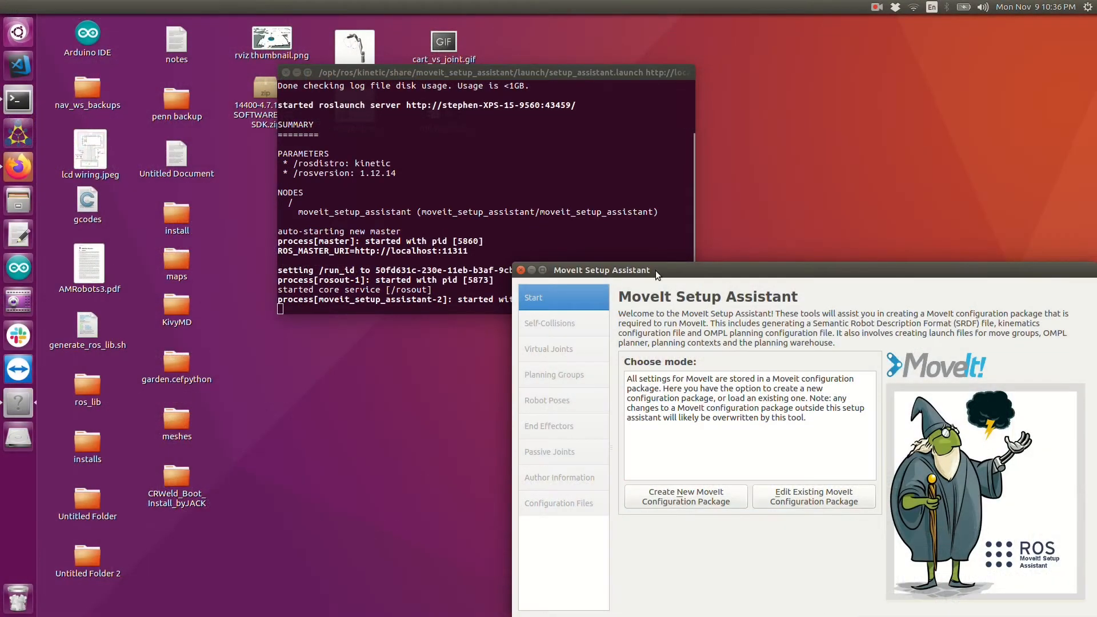
{"action": "left_click_drag", "start_coordinate": [656, 272], "coordinate": [349, 107]}
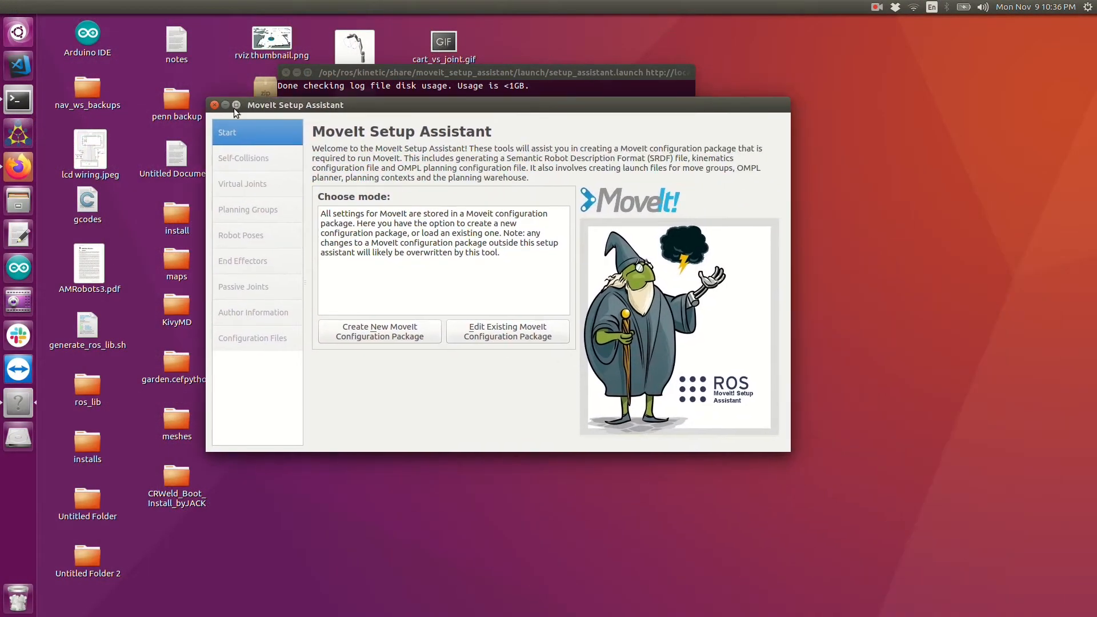
{"action": "left_click", "coordinate": [235, 105]}
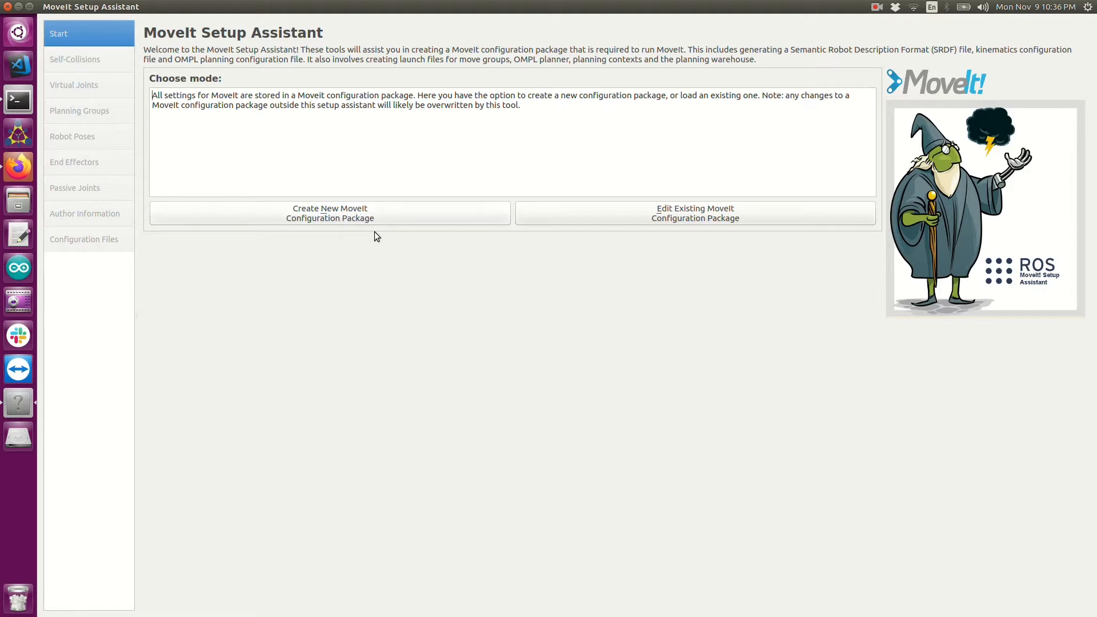
{"action": "left_click", "coordinate": [386, 219]}
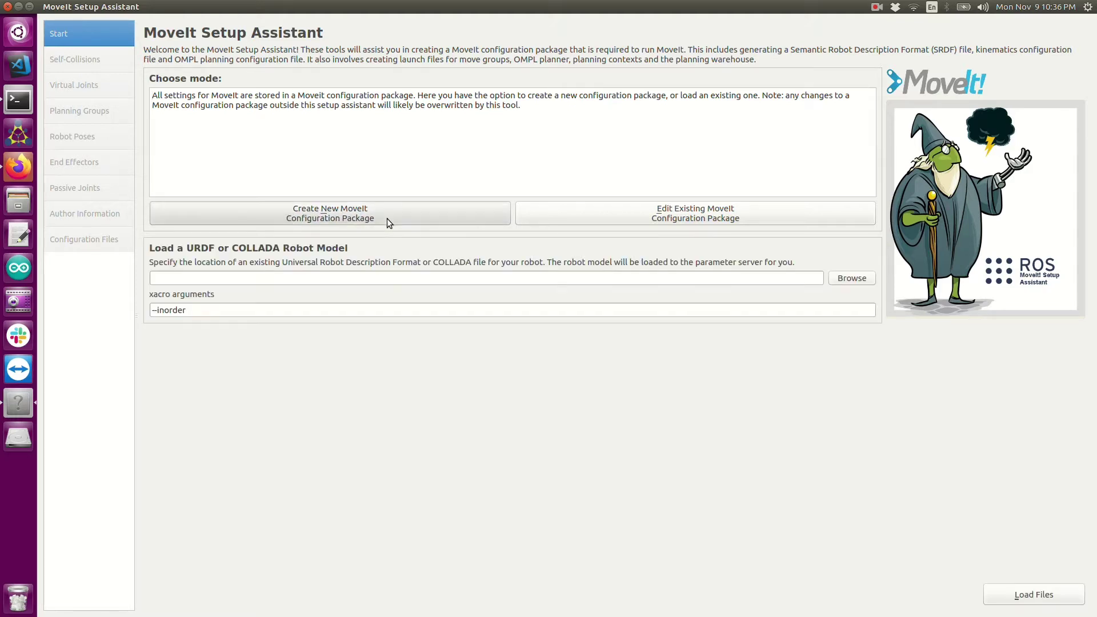
{"action": "left_click", "coordinate": [325, 276]}
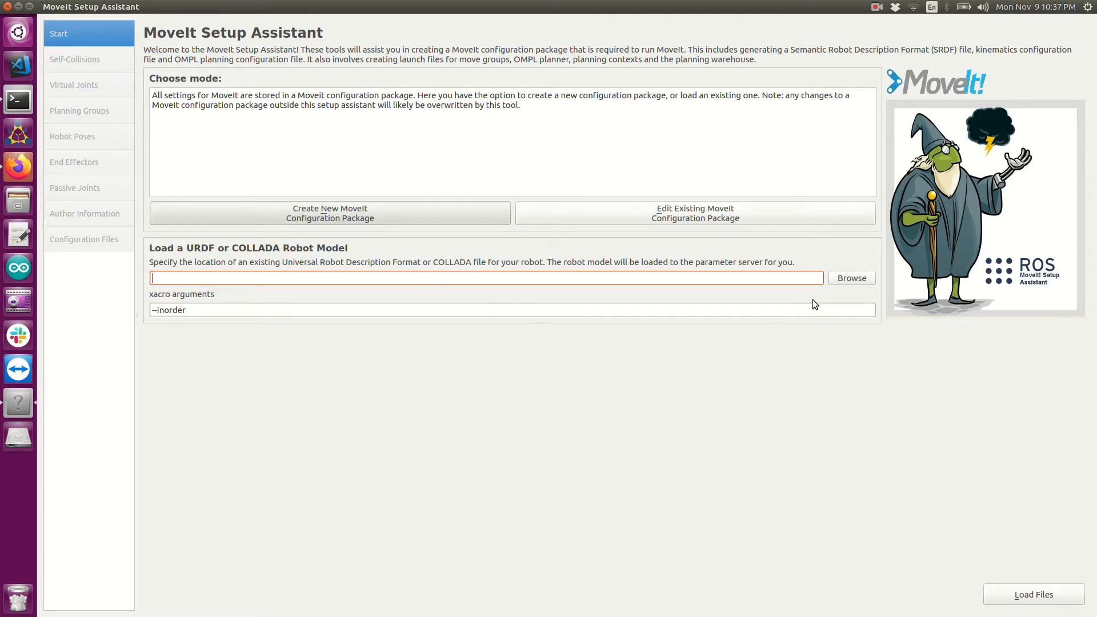
Browse from the home folder to aubo_description/urdf and choose aubo_i5.urdf as the robot model.
{"action": "left_click", "coordinate": [849, 279]}
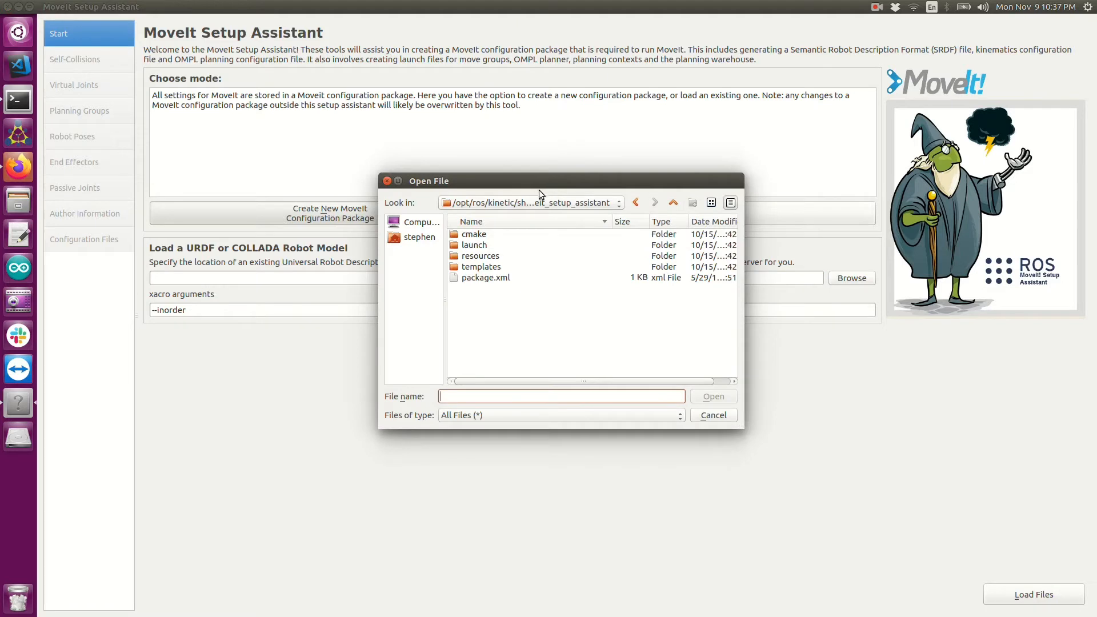
{"action": "left_click_drag", "start_coordinate": [532, 182], "coordinate": [406, 150]}
{"action": "left_click", "coordinate": [290, 208]}
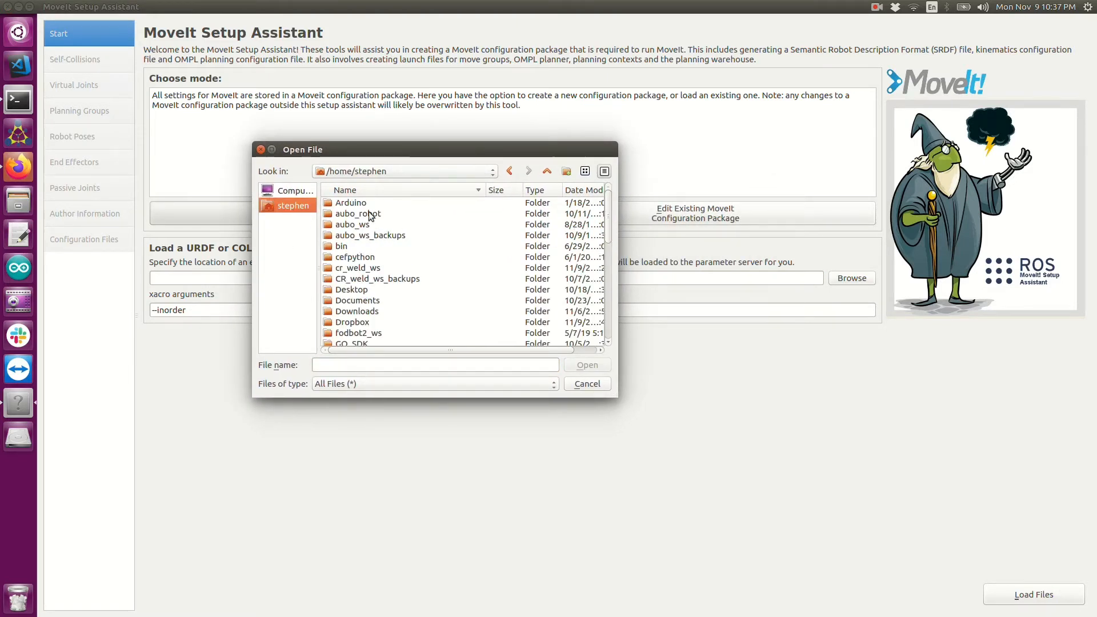
{"action": "left_click", "coordinate": [586, 365]}
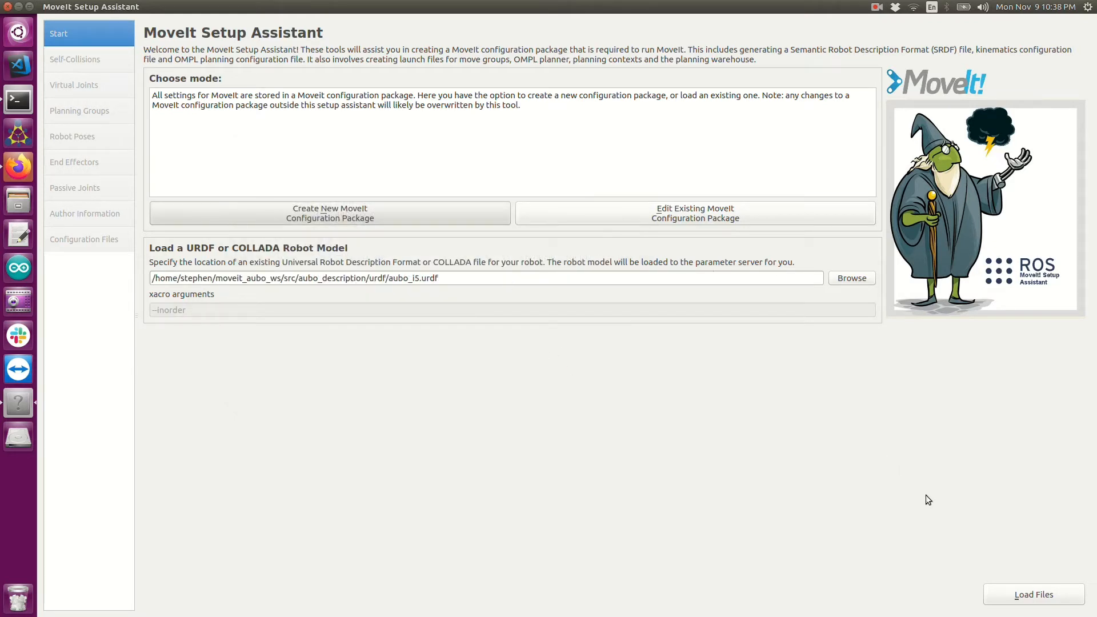
Load the aubo_i5 model and widen and pan the 3D preview of the arm.
{"action": "left_click", "coordinate": [1043, 596]}
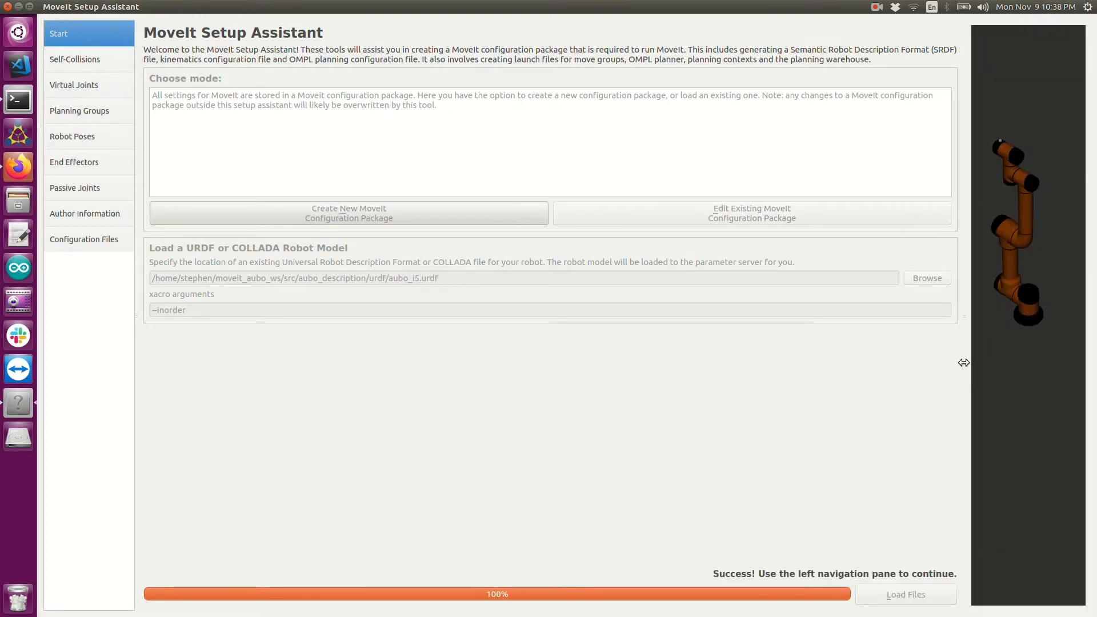
{"action": "left_click_drag", "start_coordinate": [964, 363], "coordinate": [729, 363]}
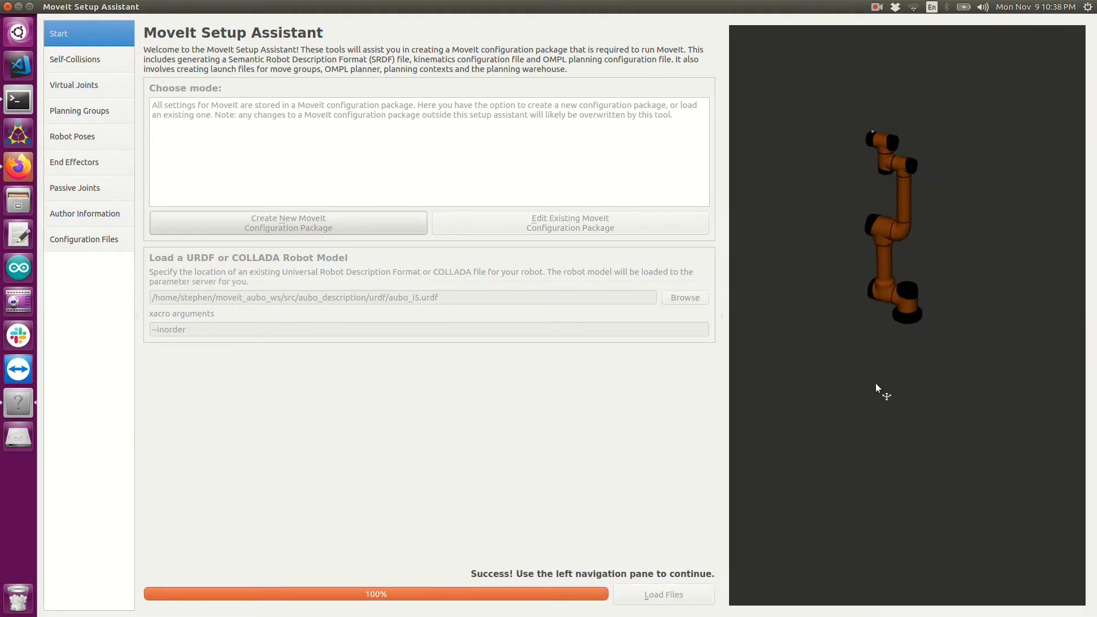
{"action": "left_click_drag", "start_coordinate": [875, 384], "coordinate": [924, 229]}
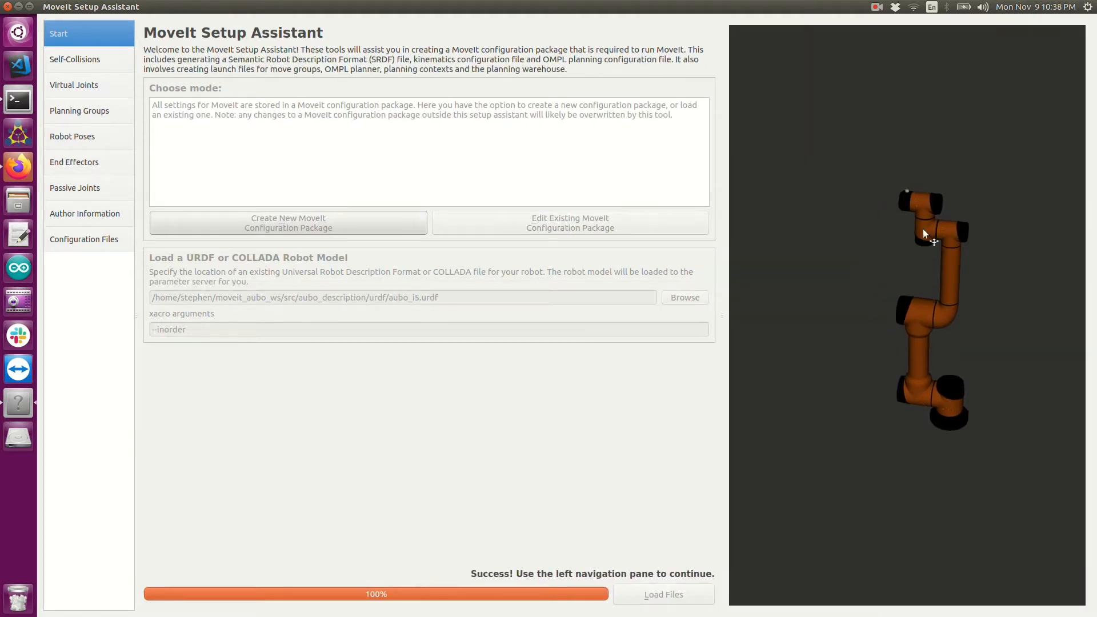
{"action": "scroll", "coordinate": [923, 229], "scroll_direction": "up", "scroll_amount": 3}
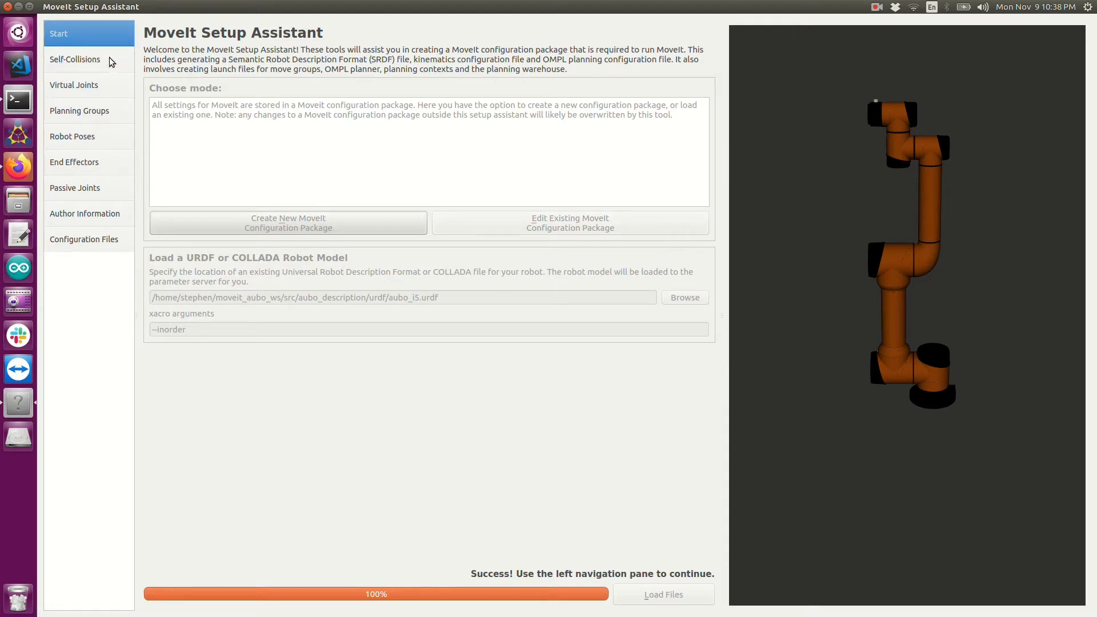
On the Self-Collisions page, raise the sampling density to High (100000).
{"action": "left_click", "coordinate": [92, 64]}
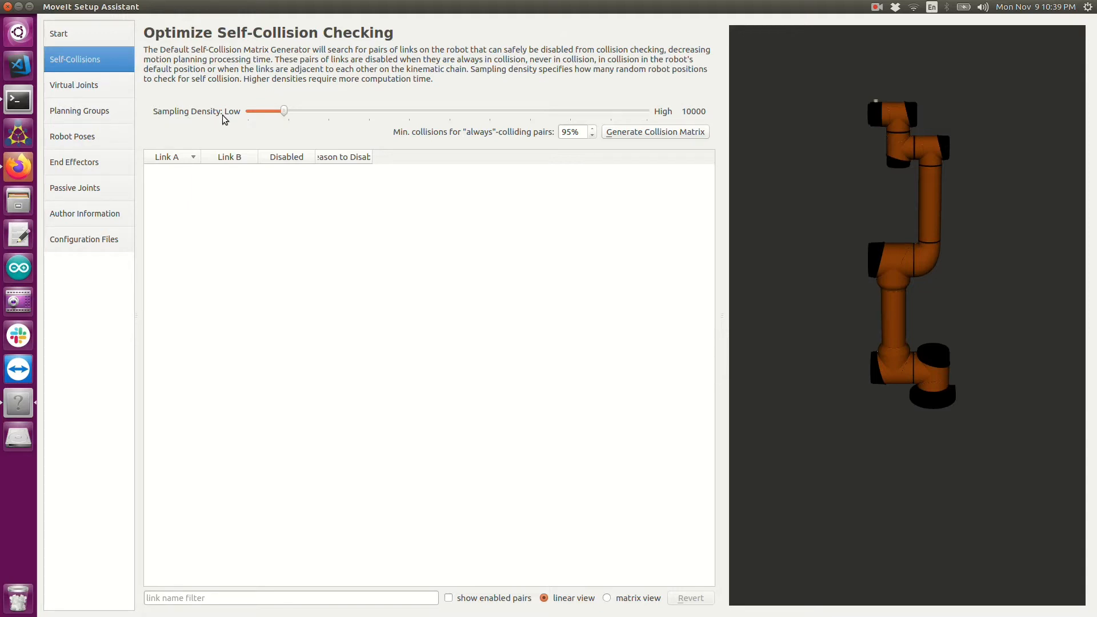
{"action": "left_click_drag", "start_coordinate": [283, 112], "coordinate": [647, 111]}
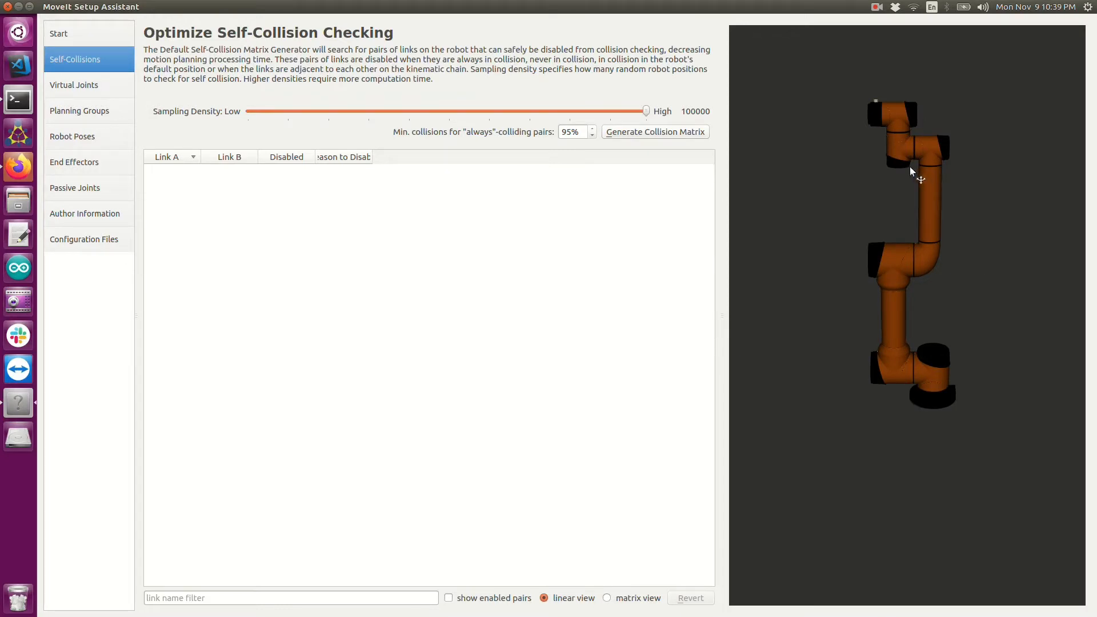
Generate the default collision matrix and inspect the base_link/shoulder and wrist1_Link/wrist3_Link pairs.
{"action": "left_click", "coordinate": [651, 136]}
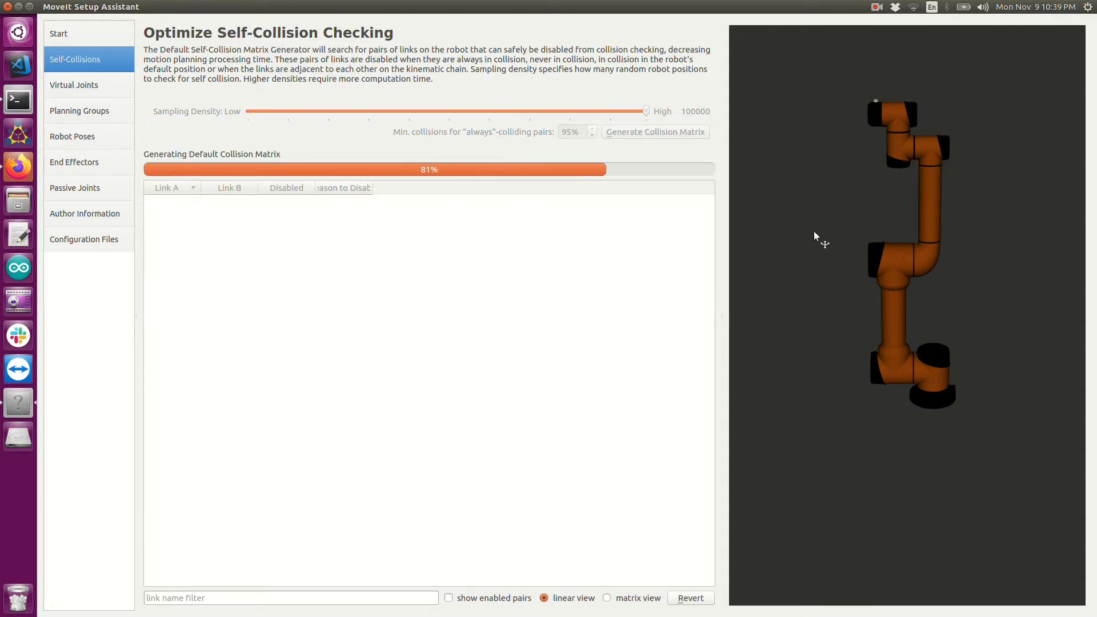
{"action": "left_click", "coordinate": [206, 172]}
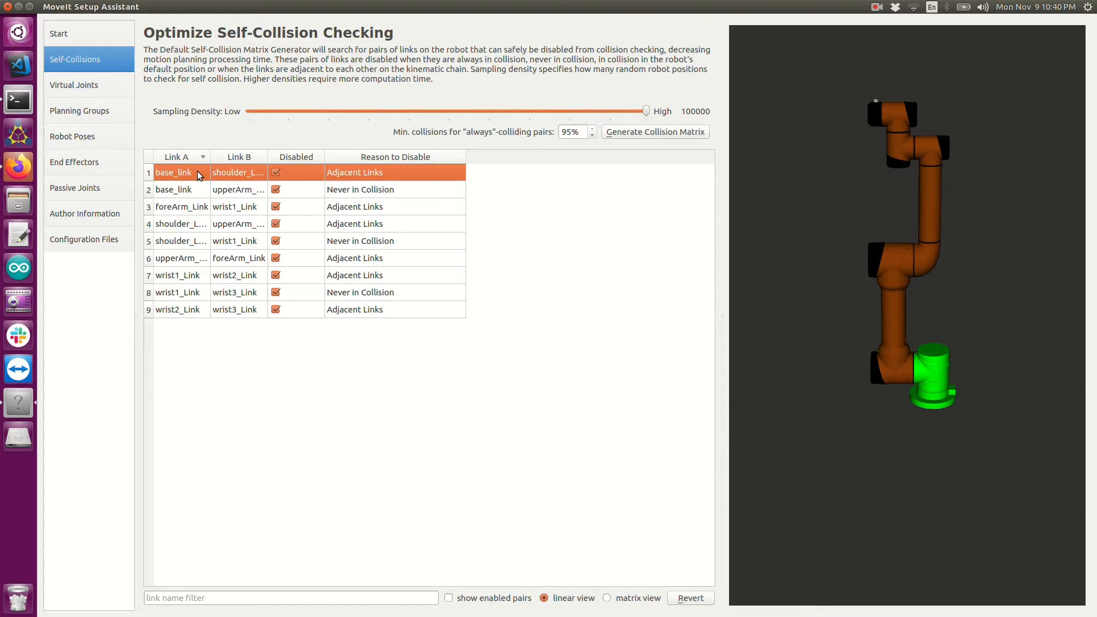
{"action": "left_click_drag", "start_coordinate": [269, 156], "coordinate": [323, 156]}
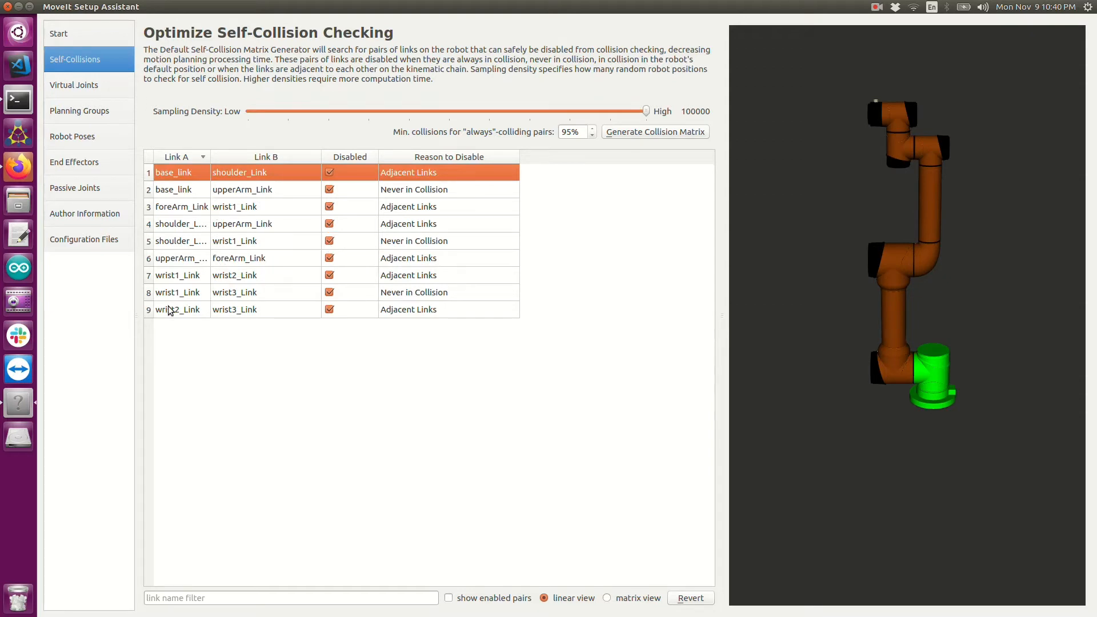
{"action": "left_click", "coordinate": [180, 294]}
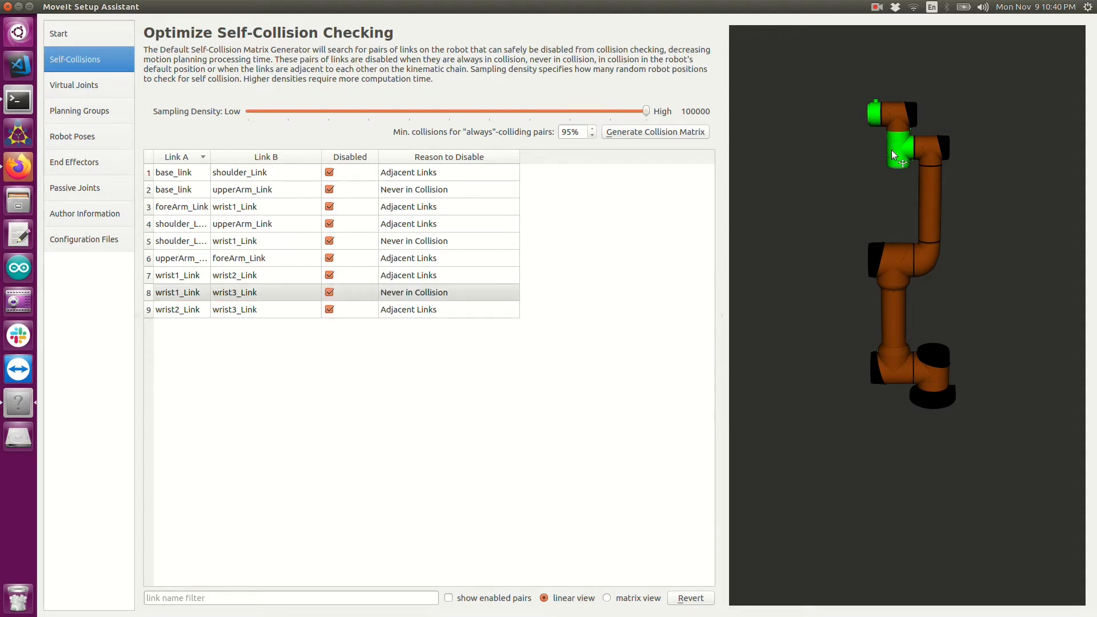
{"action": "left_click", "coordinate": [679, 156]}
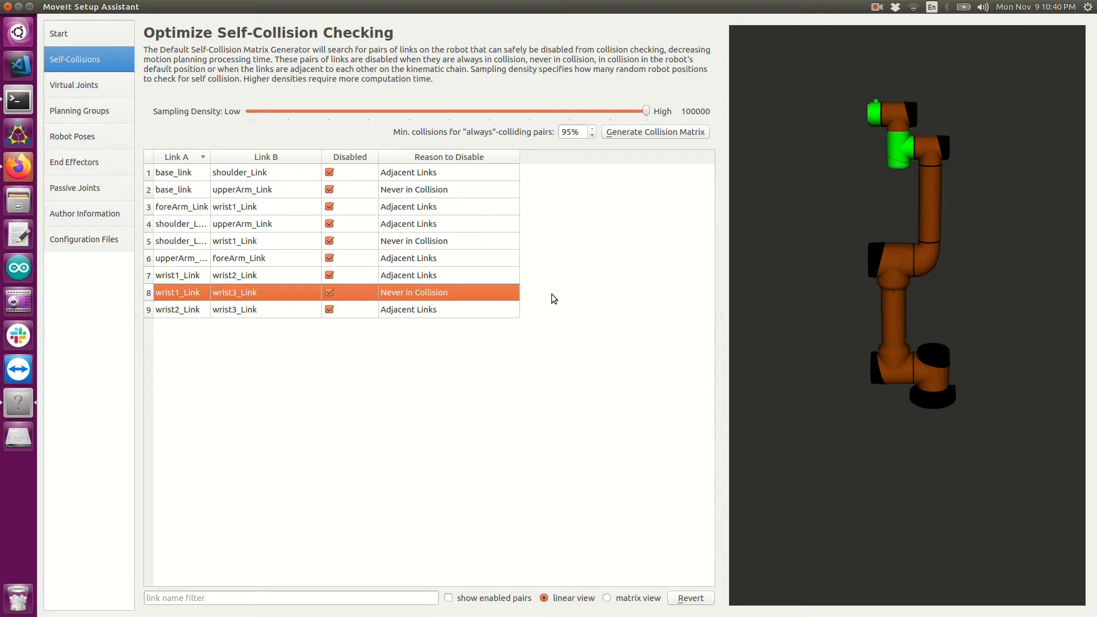
{"action": "mouse_move", "coordinate": [929, 324]}
{"action": "left_mouse_down"}
{"action": "mouse_move", "coordinate": [940, 320]}
{"action": "mouse_move", "coordinate": [946, 345]}
{"action": "left_mouse_up"}
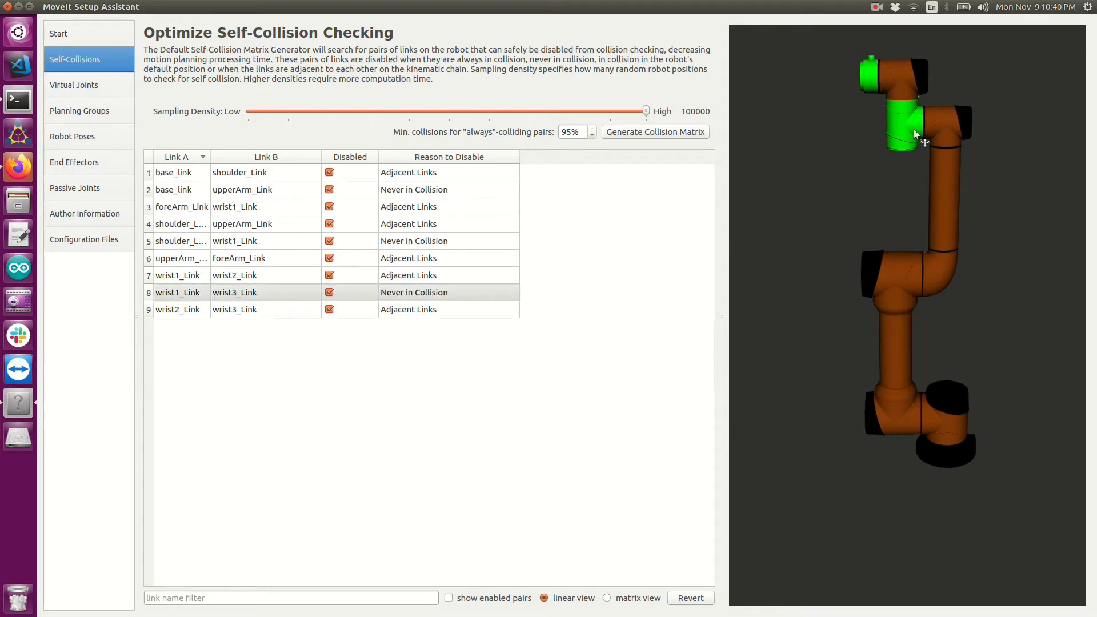
{"action": "left_click", "coordinate": [601, 197]}
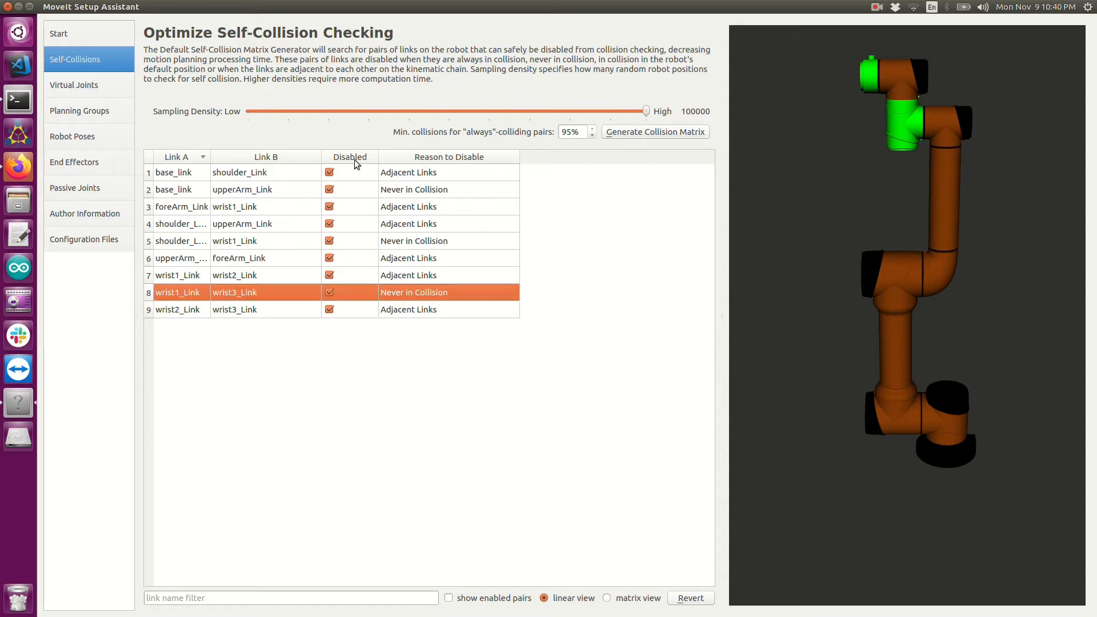
Go to the Virtual Joints page, which lists no virtual joints yet.
{"action": "left_click", "coordinate": [73, 85]}
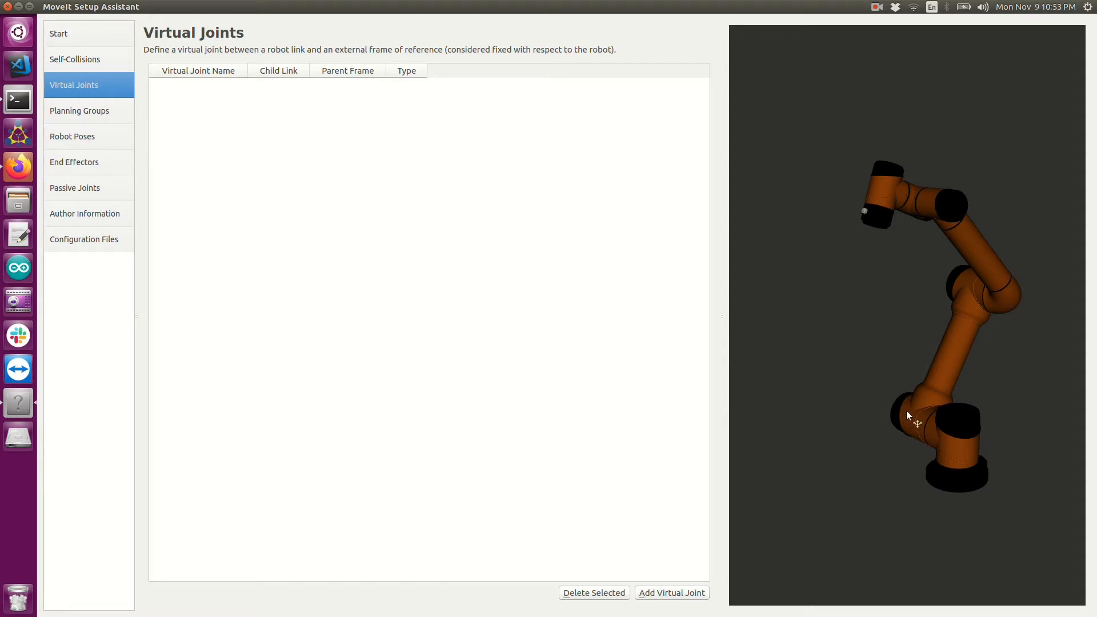
{"action": "scroll", "coordinate": [909, 368], "scroll_direction": "up", "scroll_amount": 4}
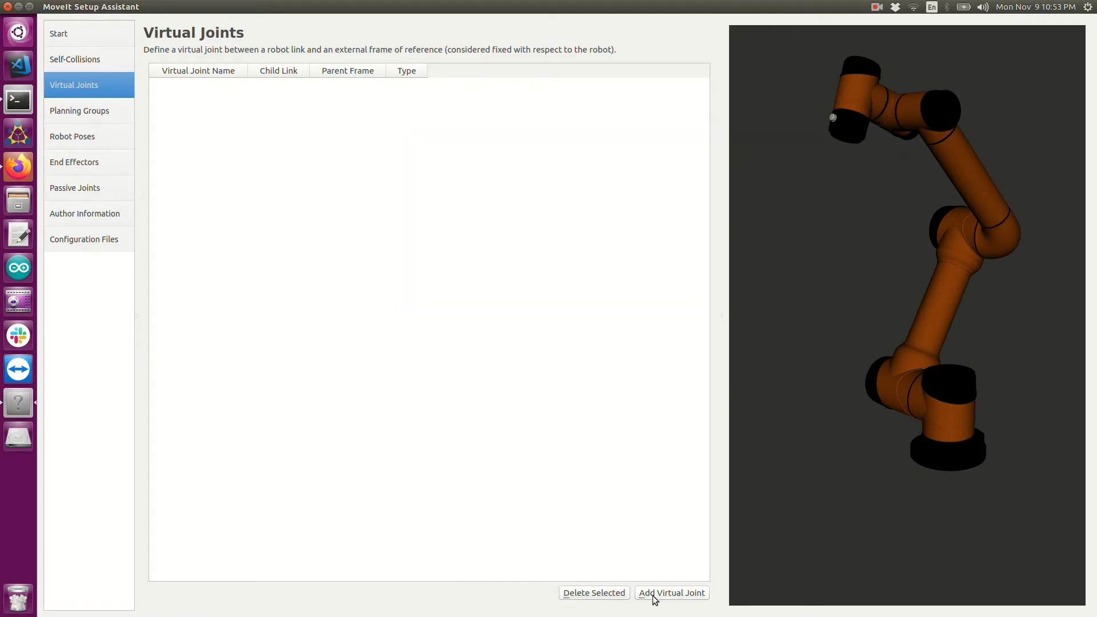
Define a new virtual joint with child link base_link and parent frame world.
{"action": "left_click", "coordinate": [654, 594]}
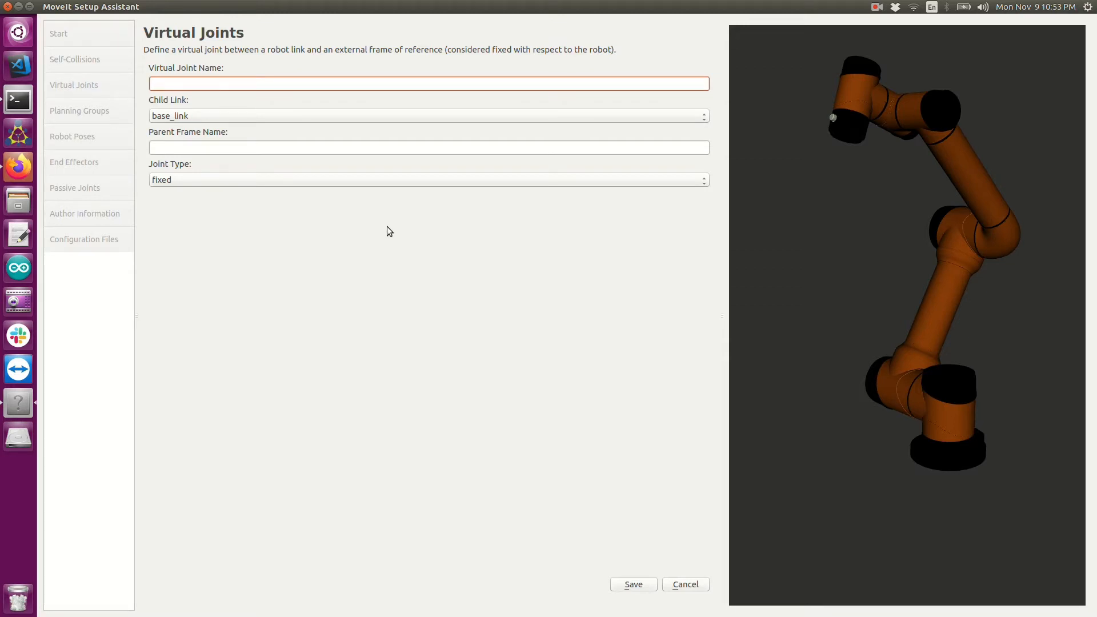
{"action": "type", "text": "Fixed"}
{"action": "type", "text": "_frame"}
{"action": "left_click", "coordinate": [230, 116]}
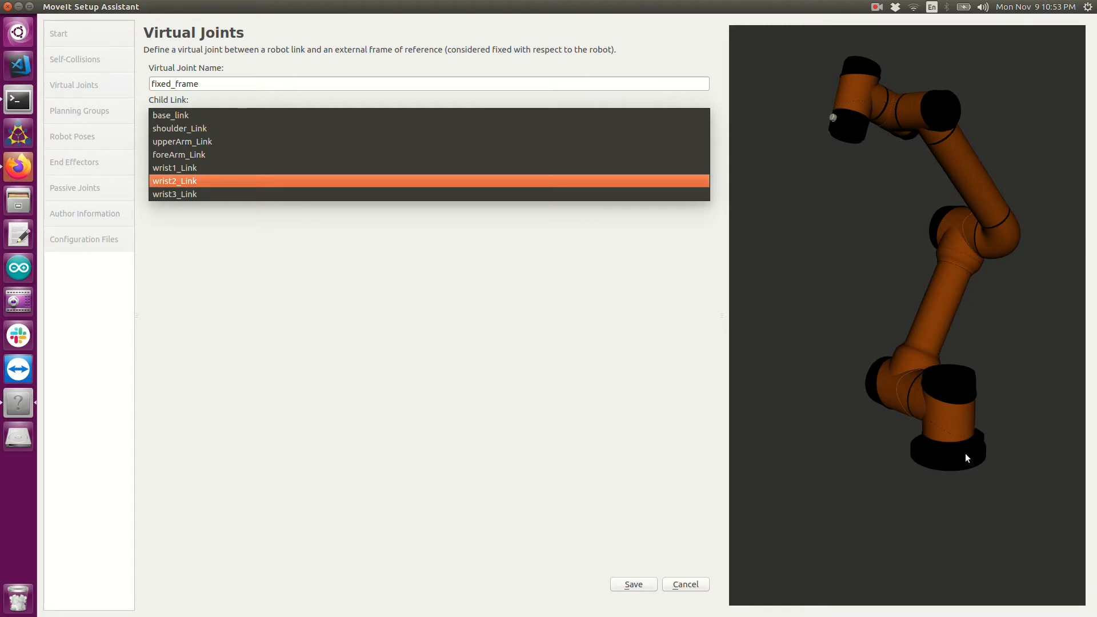
{"action": "left_click", "coordinate": [181, 117]}
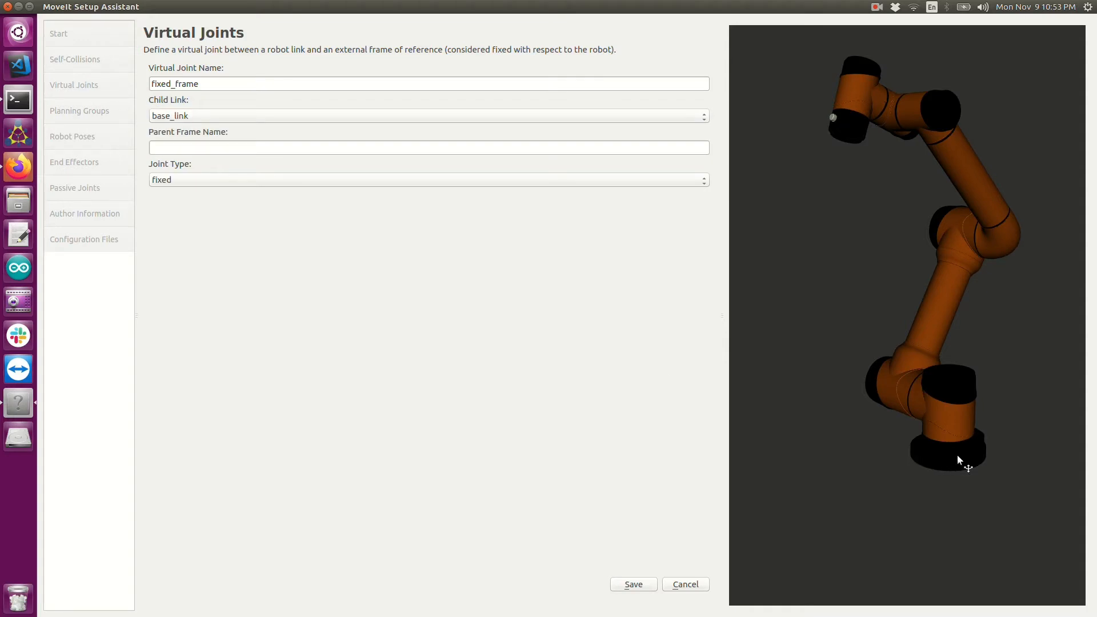
{"action": "left_click", "coordinate": [308, 147]}
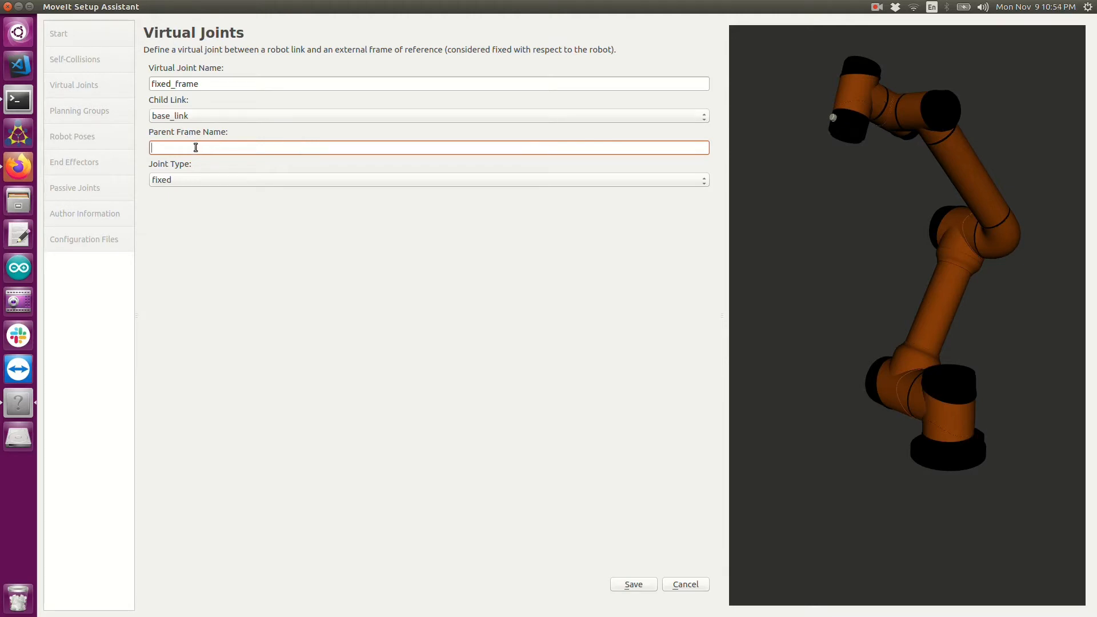
{"action": "type", "text": "wo"}
{"action": "type", "text": "rld"}
{"action": "left_click", "coordinate": [949, 452]}
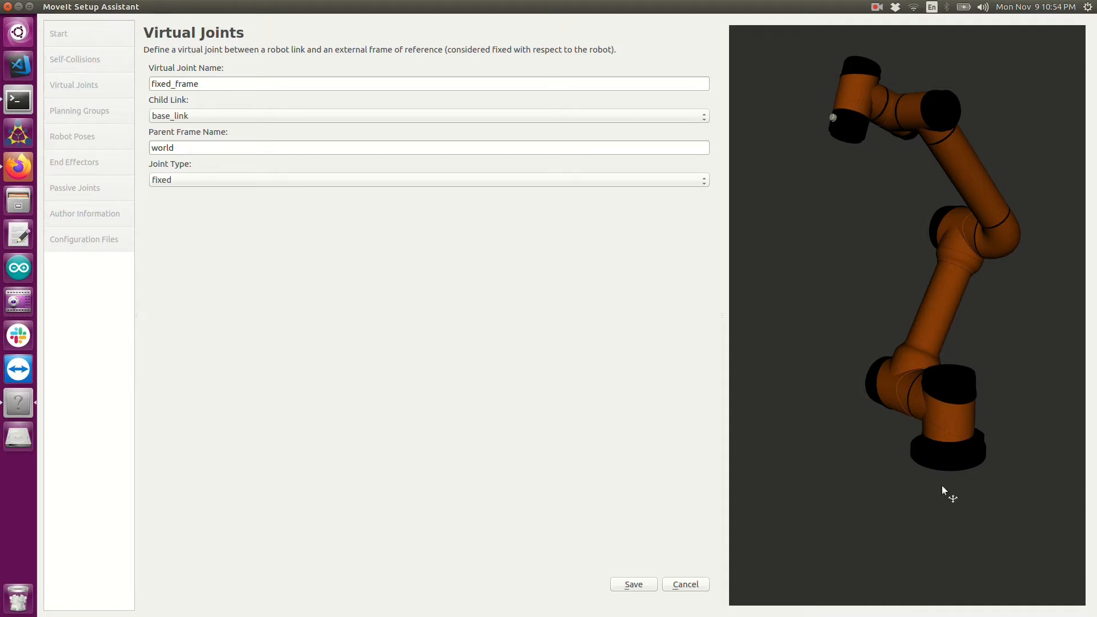
Try the planar joint type and an odom parent frame on the virtual joint.
{"action": "left_click", "coordinate": [167, 181]}
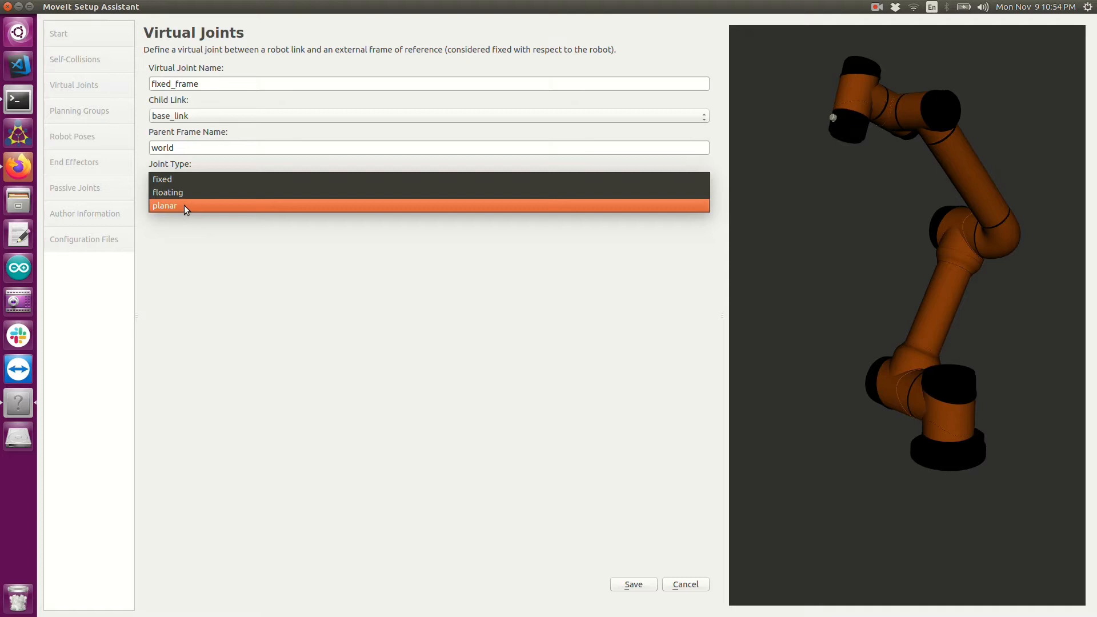
{"action": "left_click", "coordinate": [184, 206]}
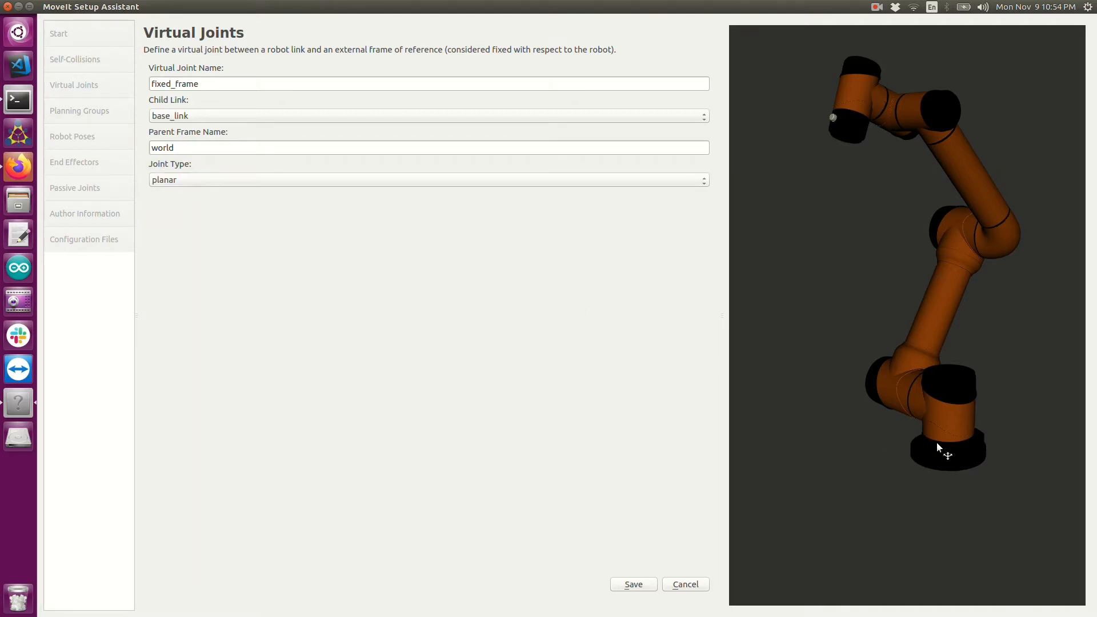
{"action": "scroll", "coordinate": [984, 438], "scroll_direction": "down", "scroll_amount": 1}
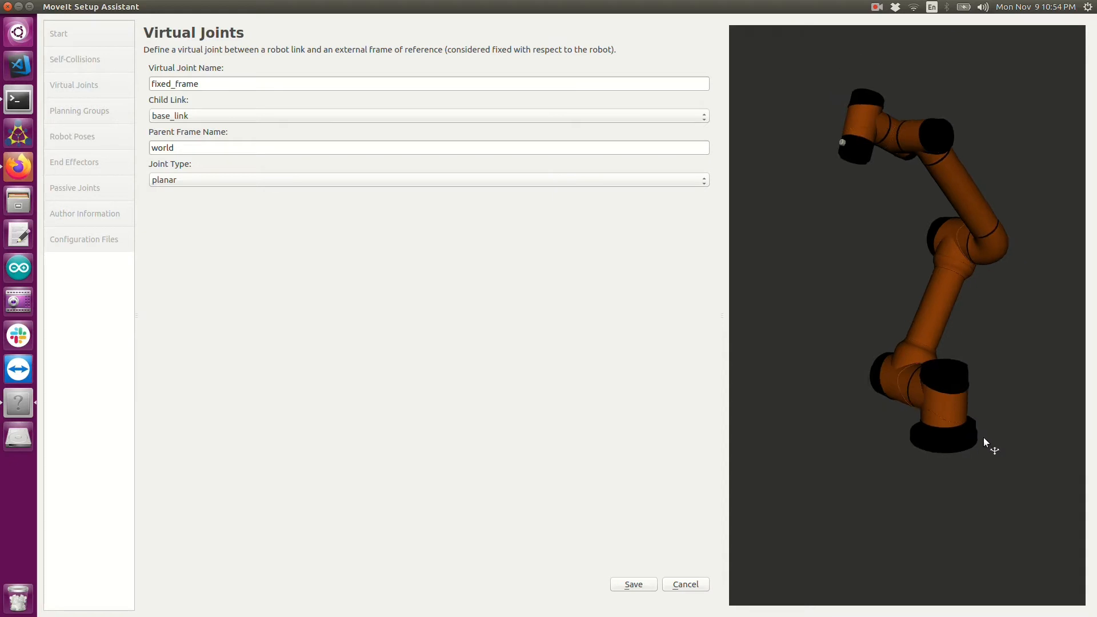
{"action": "left_click_drag", "start_coordinate": [986, 424], "coordinate": [869, 466]}
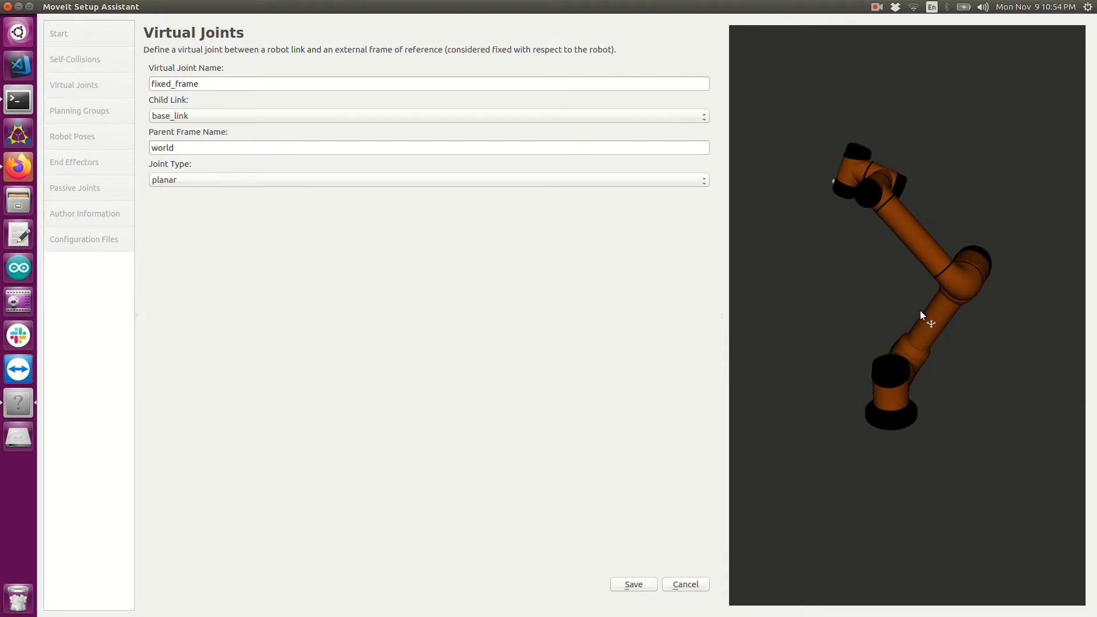
{"action": "mouse_move", "coordinate": [854, 480]}
{"action": "left_mouse_down"}
{"action": "mouse_move", "coordinate": [921, 437]}
{"action": "mouse_move", "coordinate": [946, 438]}
{"action": "left_mouse_up"}
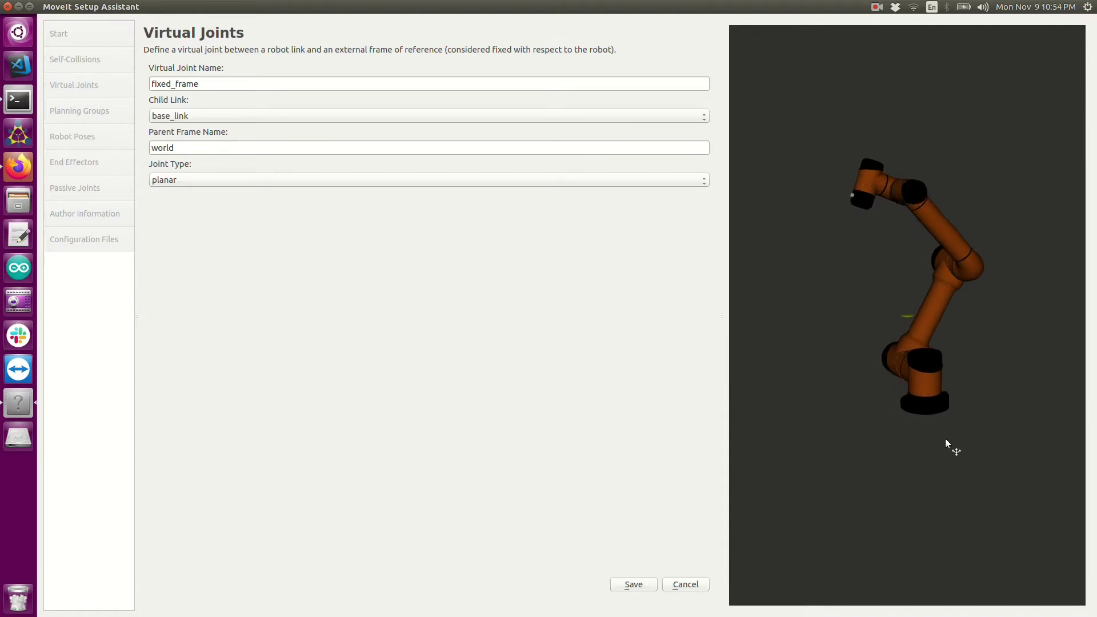
{"action": "left_click", "coordinate": [178, 182]}
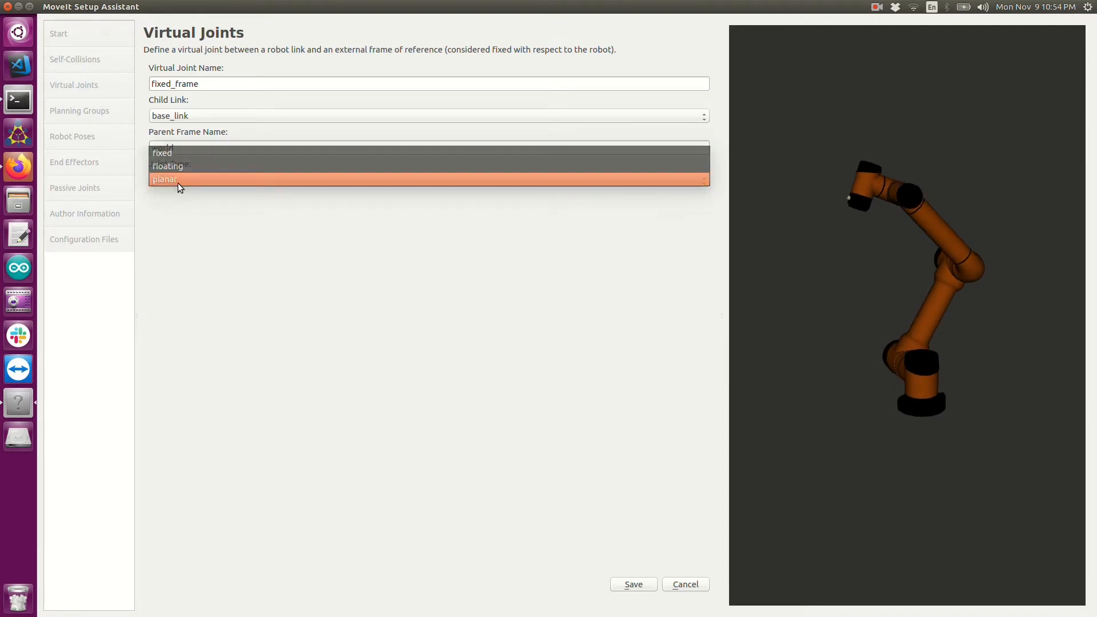
{"action": "left_click", "coordinate": [177, 182]}
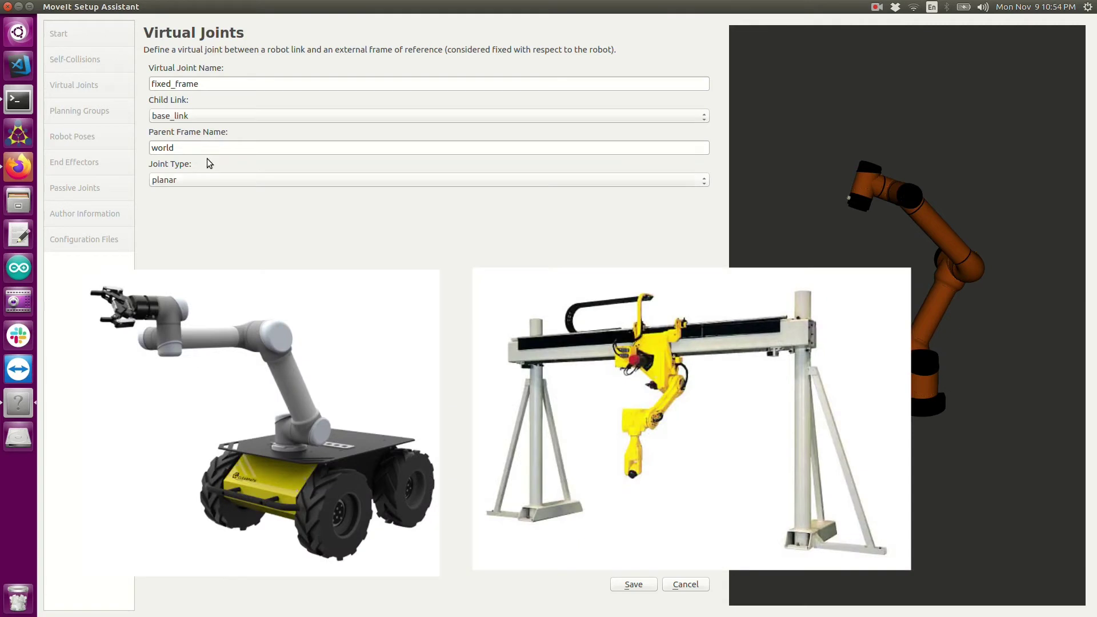
{"action": "double_click", "coordinate": [172, 147]}
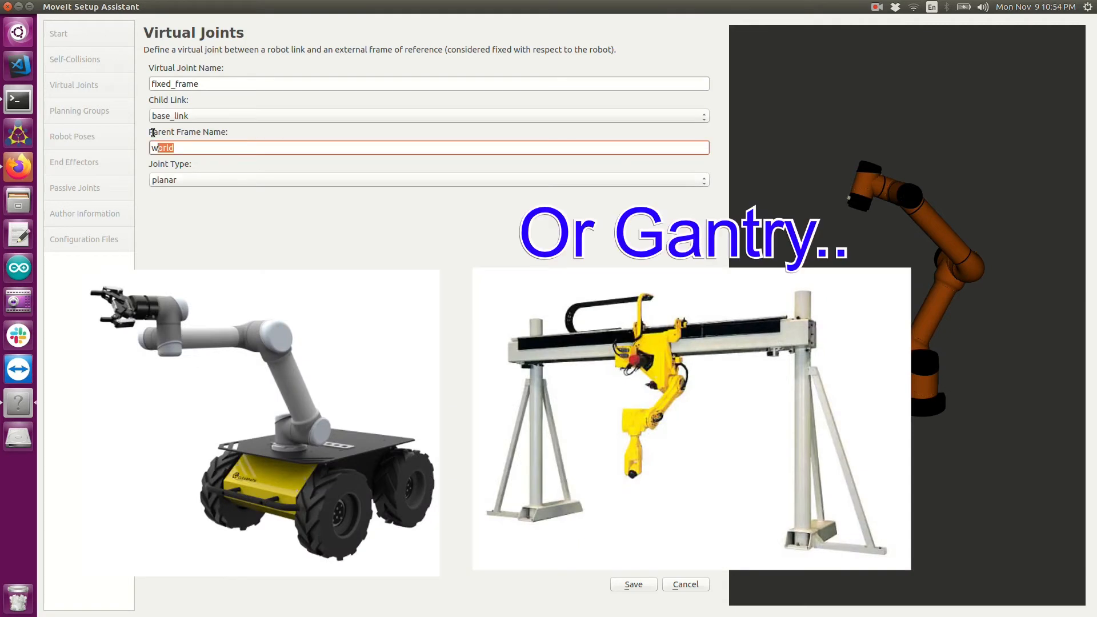
{"action": "type", "text": "odom"}
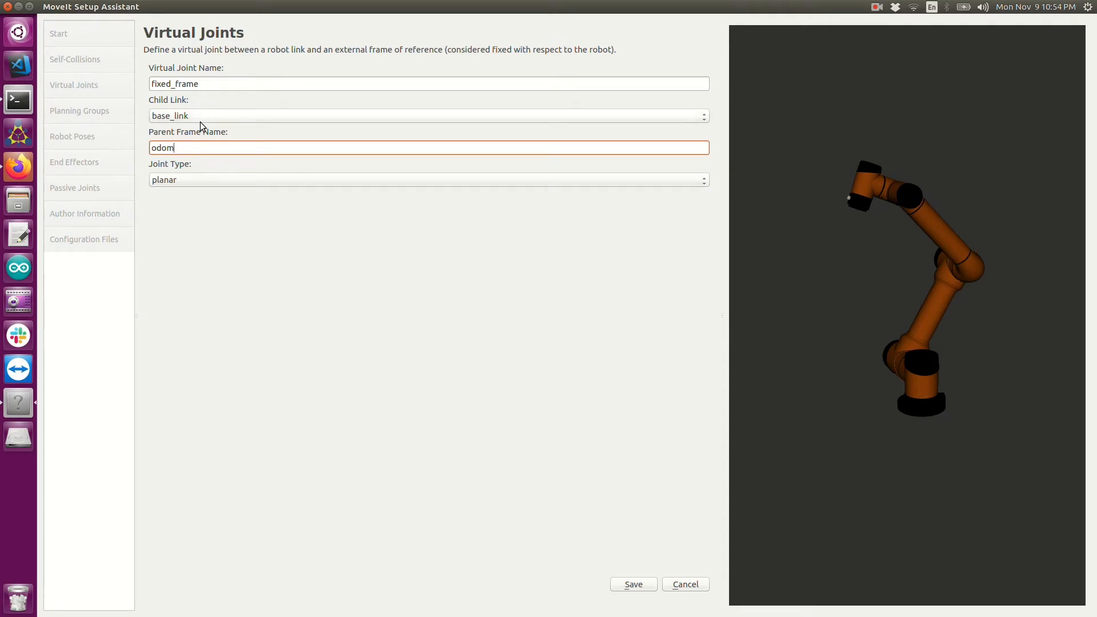
{"action": "left_click_drag", "start_coordinate": [184, 148], "coordinate": [109, 138]}
{"action": "left_click", "coordinate": [321, 221]}
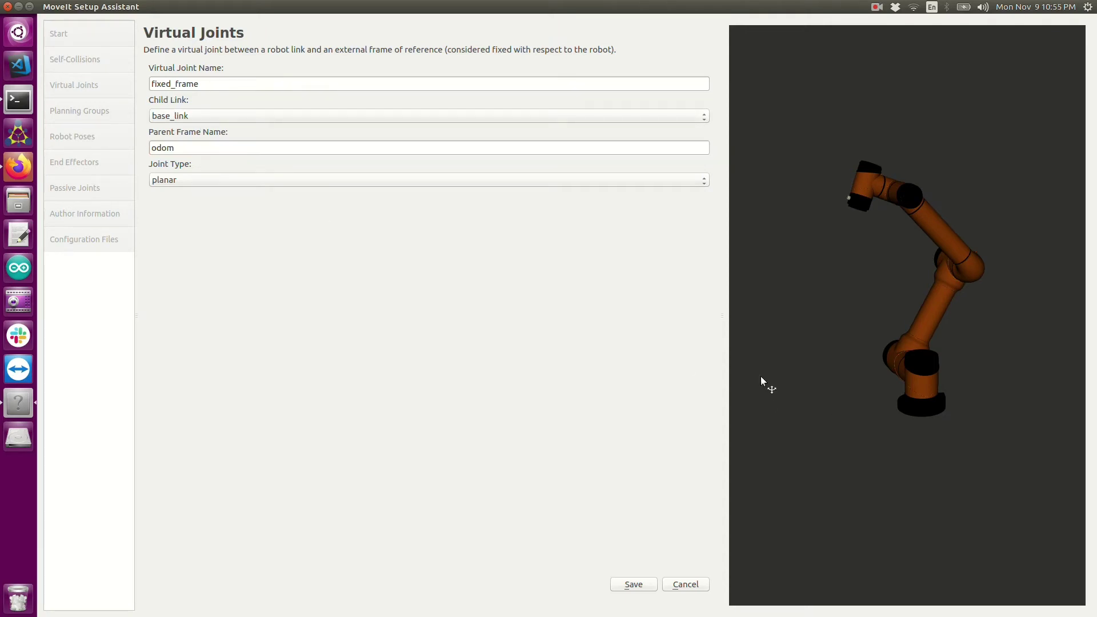
Try floating, then restore parent frame world and type fixed and save fixed_frame.
{"action": "left_click", "coordinate": [187, 147]}
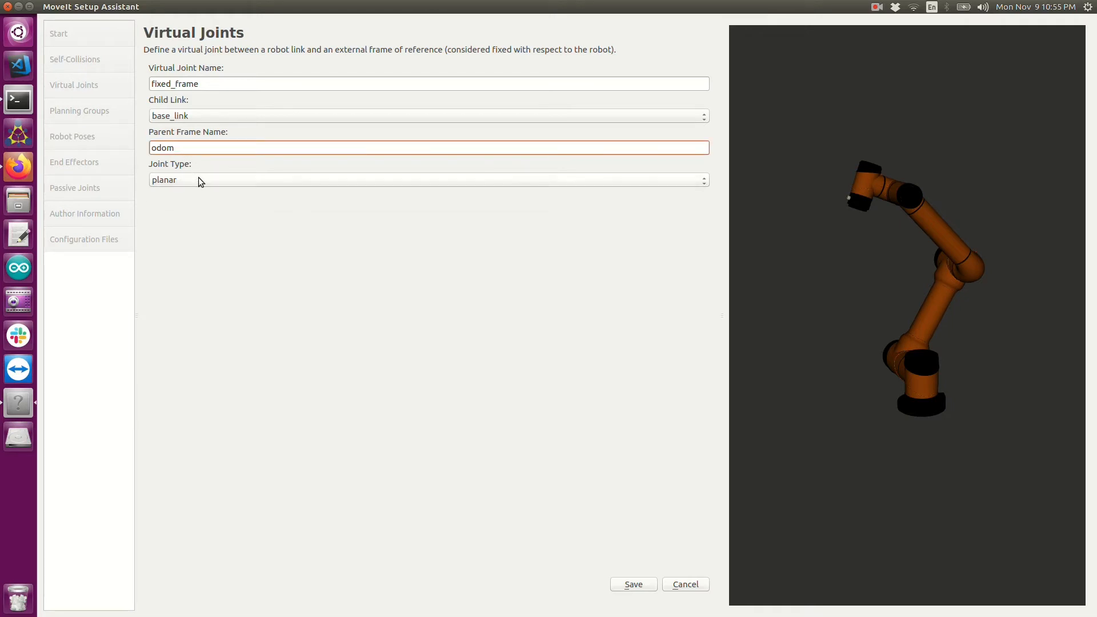
{"action": "left_click", "coordinate": [198, 179]}
{"action": "left_click", "coordinate": [199, 163]}
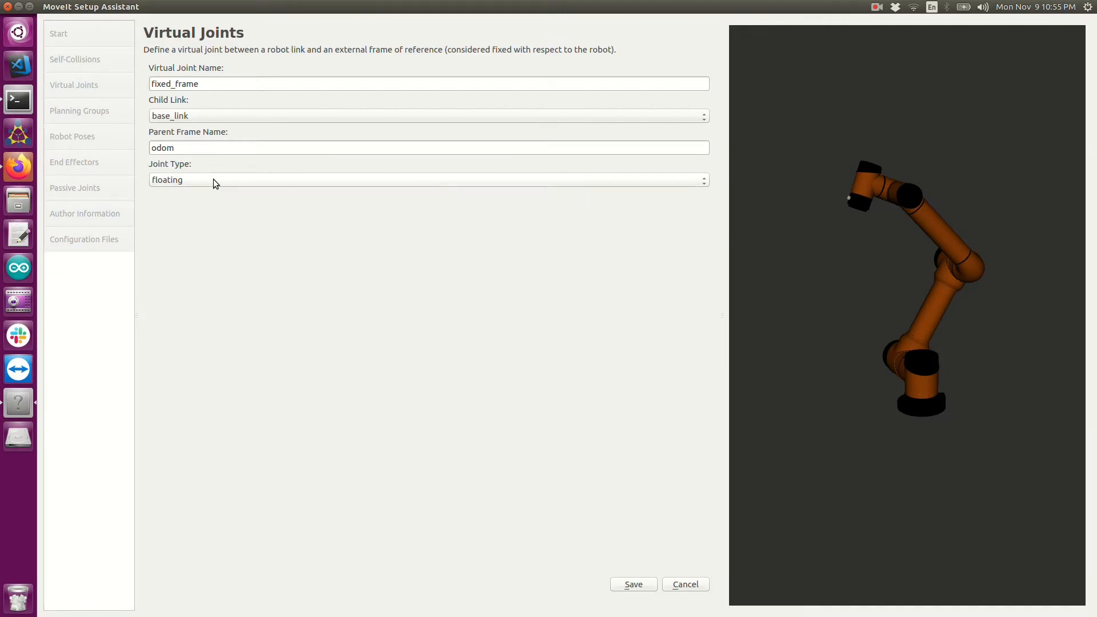
{"action": "double_click", "coordinate": [166, 146]}
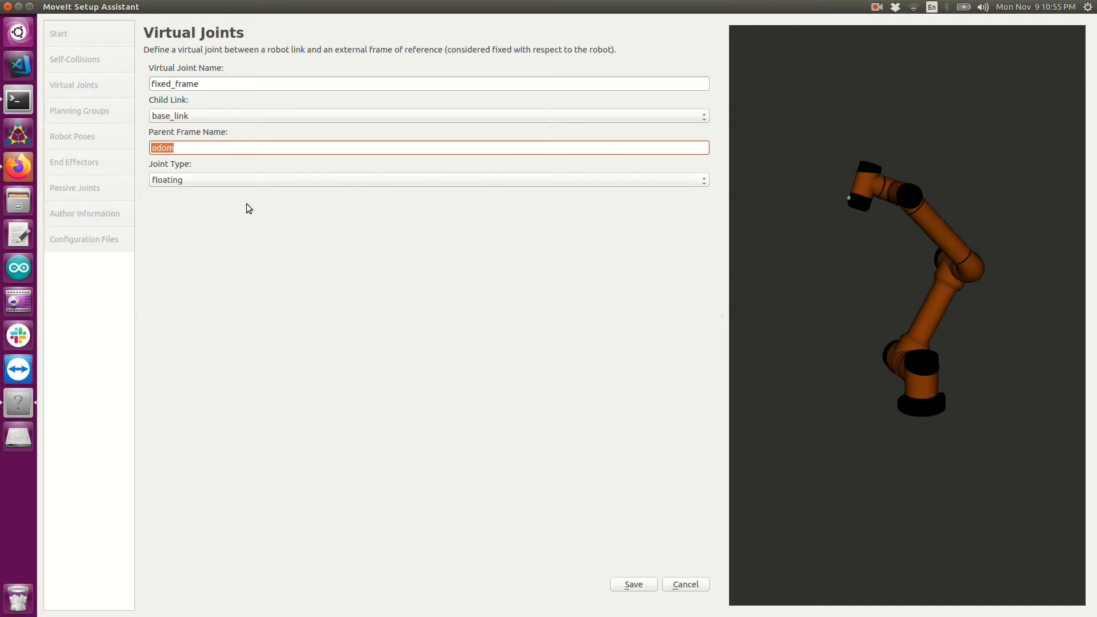
{"action": "left_click", "coordinate": [260, 224]}
{"action": "mouse_move", "coordinate": [969, 401]}
{"action": "left_mouse_down"}
{"action": "mouse_move", "coordinate": [848, 366]}
{"action": "mouse_move", "coordinate": [929, 260]}
{"action": "mouse_move", "coordinate": [912, 427]}
{"action": "mouse_move", "coordinate": [1002, 428]}
{"action": "mouse_move", "coordinate": [961, 418]}
{"action": "left_mouse_up"}
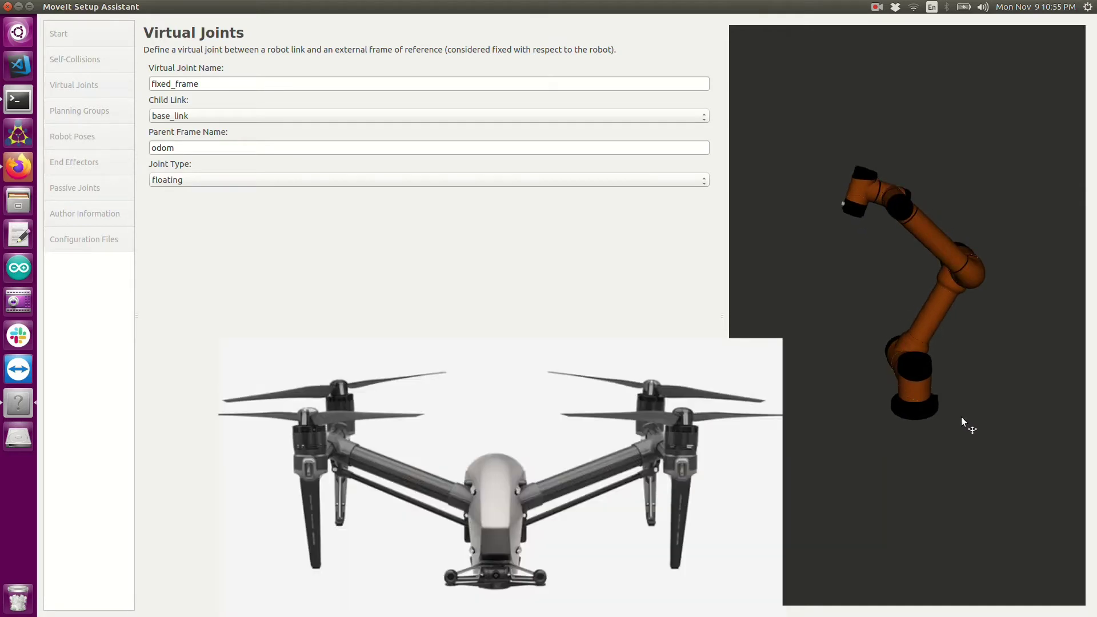
{"action": "double_click", "coordinate": [186, 147]}
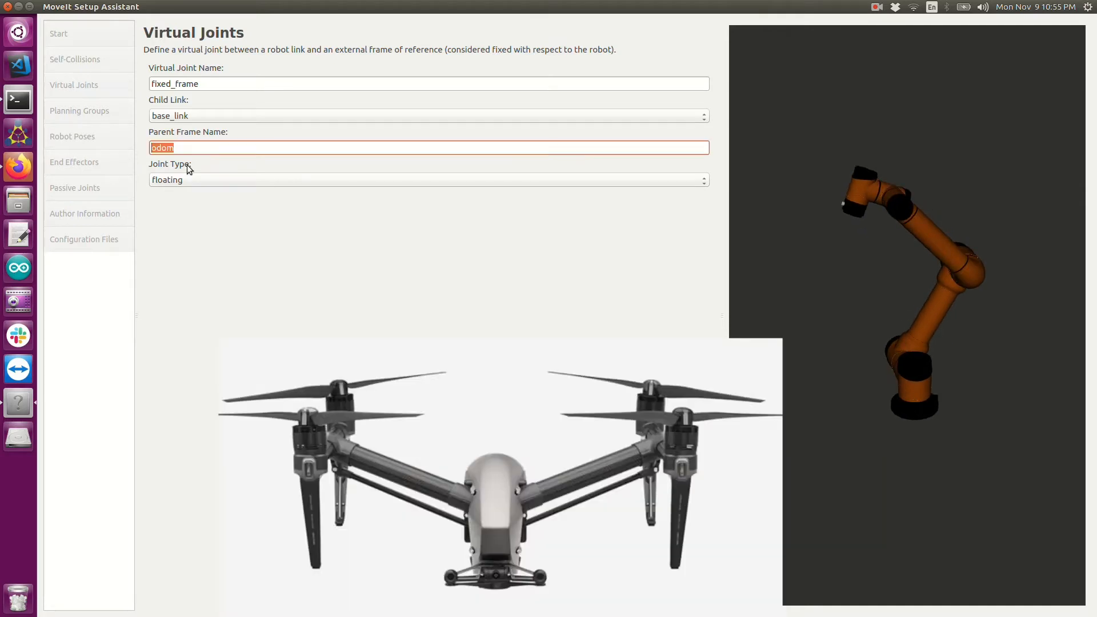
{"action": "type", "text": "worl"}
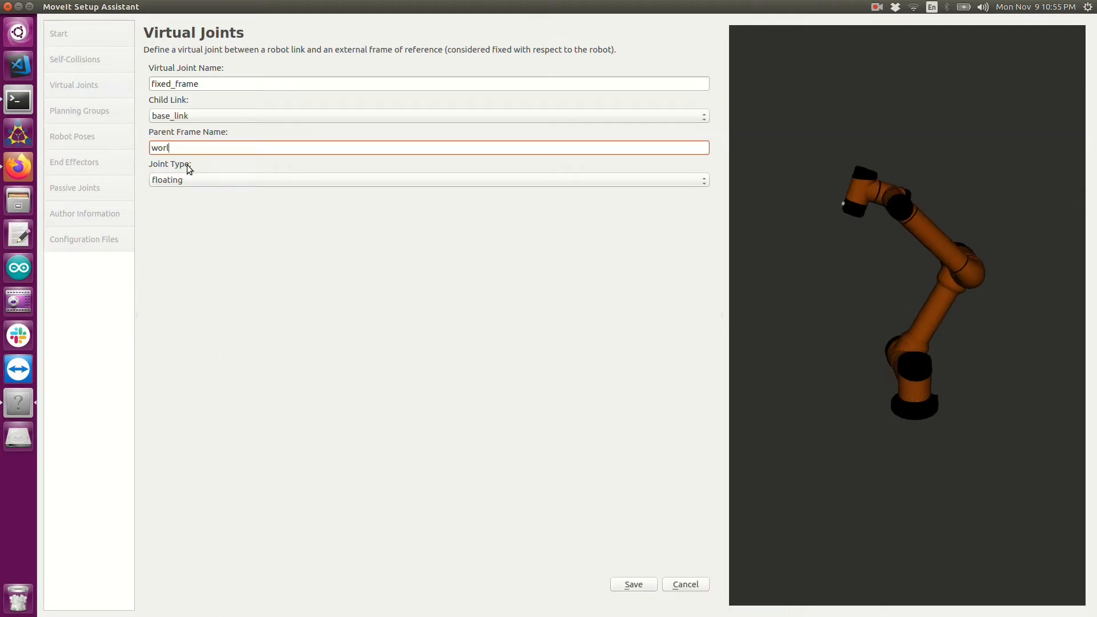
{"action": "left_click", "coordinate": [196, 182]}
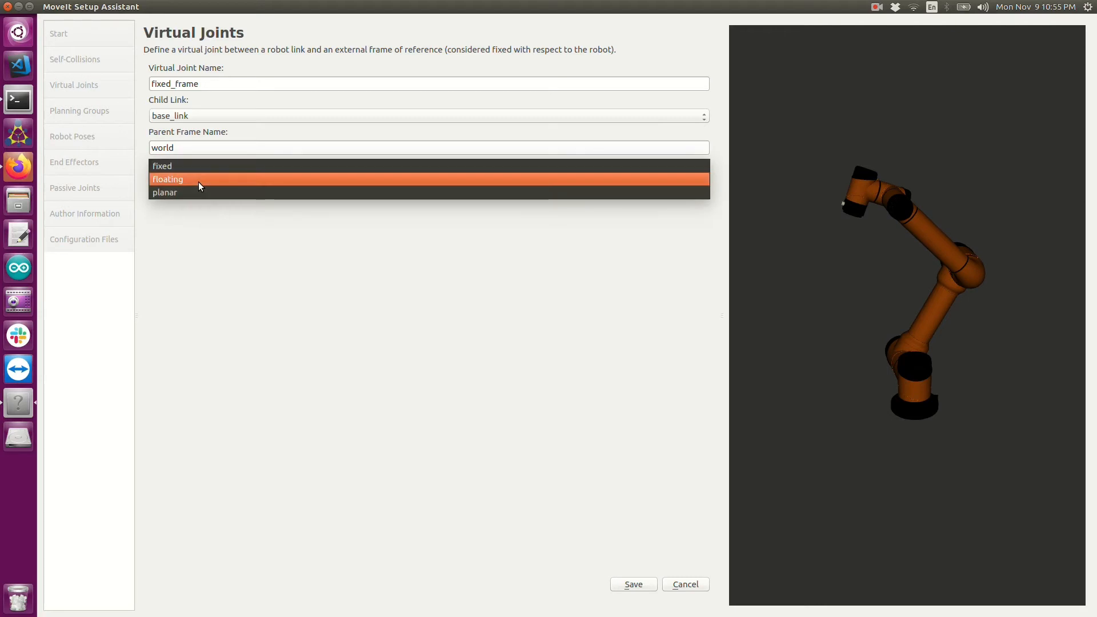
{"action": "left_click", "coordinate": [183, 165]}
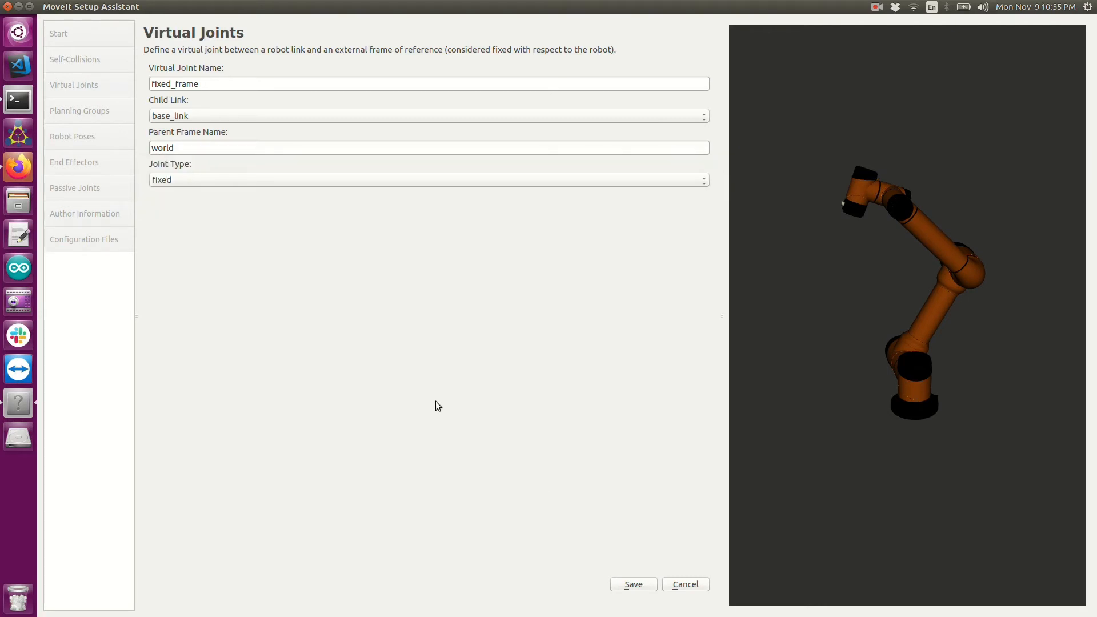
{"action": "left_click", "coordinate": [627, 587]}
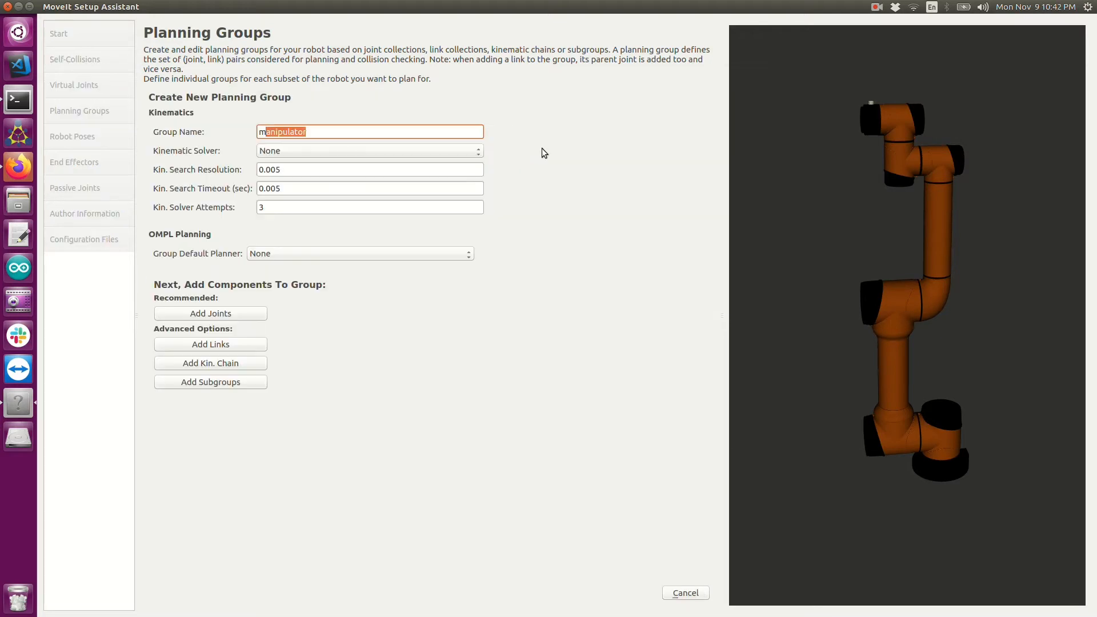
Start a planning group named manipulator with the KDL kinematics solver.
{"action": "left_click", "coordinate": [363, 132]}
{"action": "double_click", "coordinate": [290, 130]}
{"action": "left_click", "coordinate": [315, 149]}
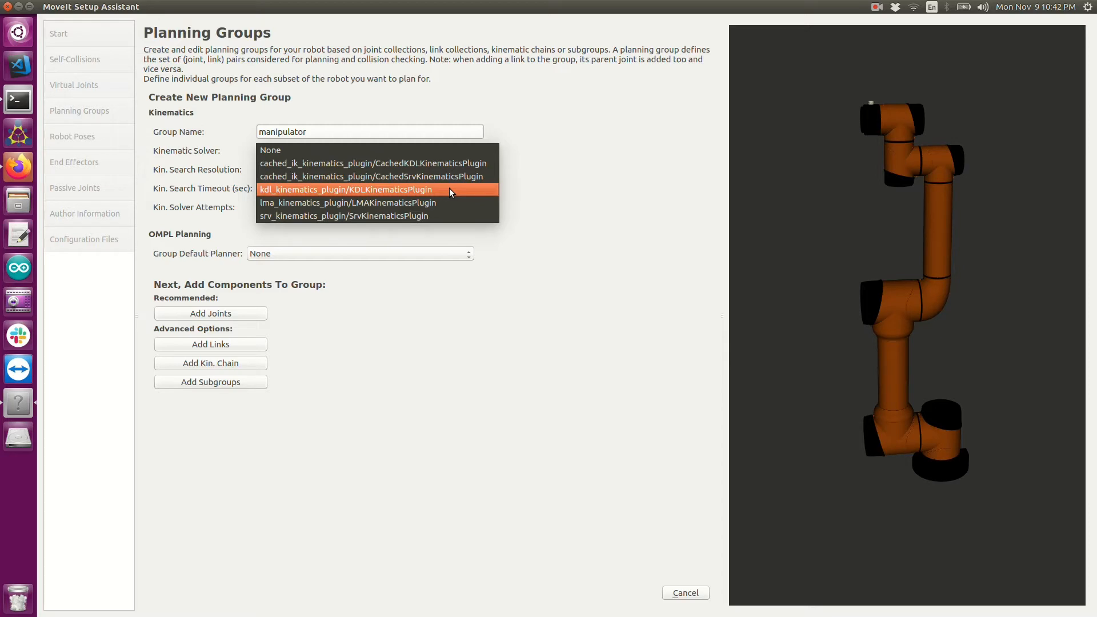
{"action": "left_click", "coordinate": [364, 190]}
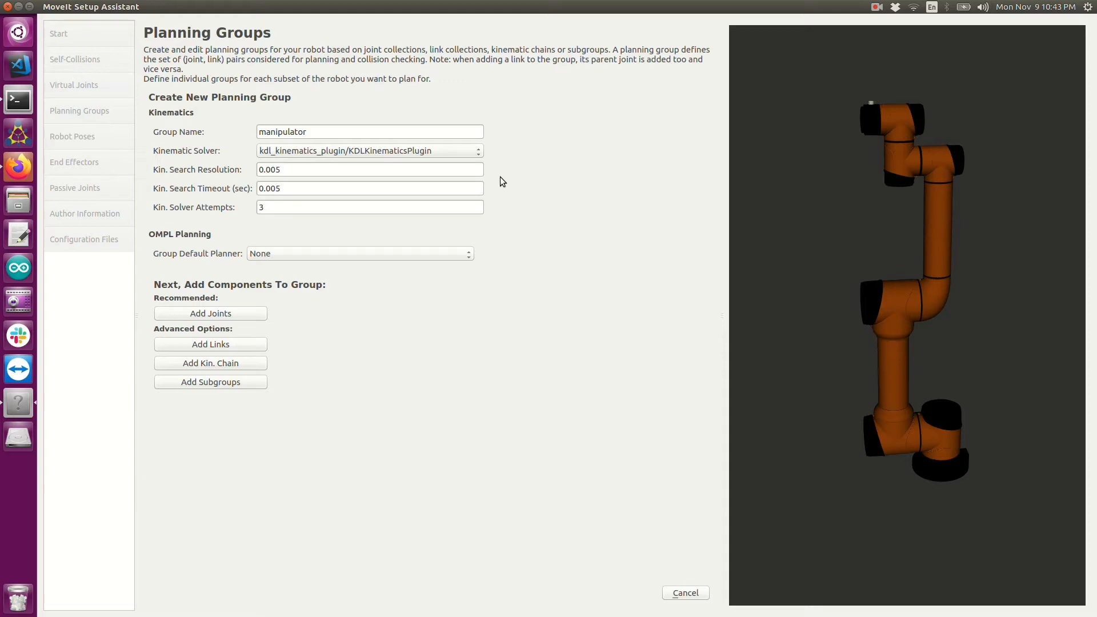
Set search resolution and timeout to 0.005 and solver attempts to 3, keeping KDL.
{"action": "mouse_move", "coordinate": [309, 170]}
{"action": "left_mouse_down"}
{"action": "mouse_move", "coordinate": [260, 169]}
{"action": "mouse_move", "coordinate": [257, 207]}
{"action": "left_mouse_up"}
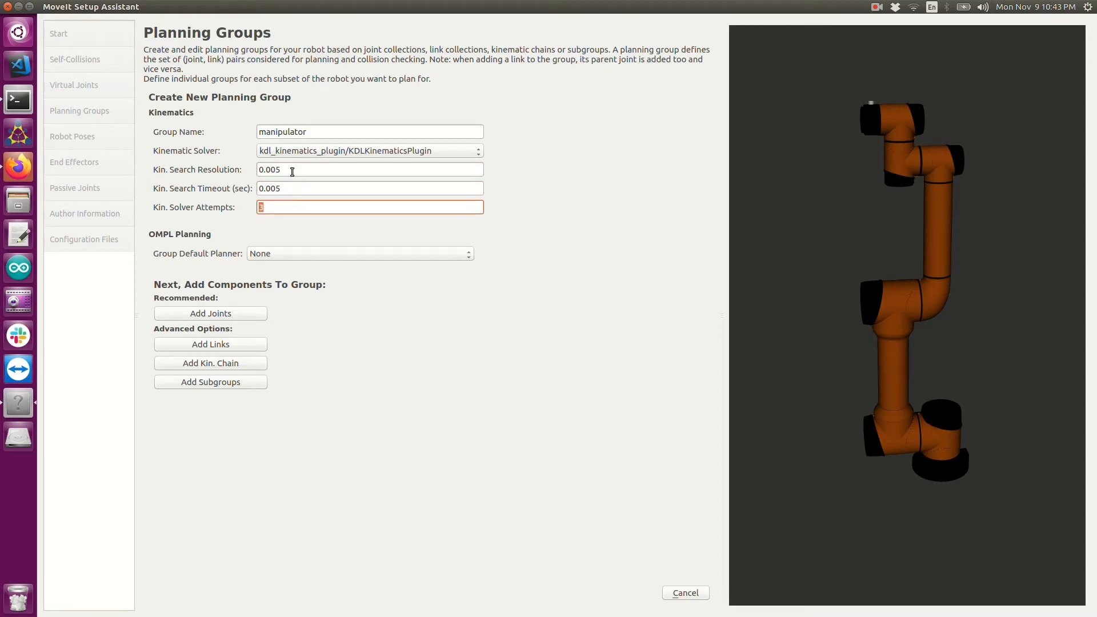
{"action": "left_click_drag", "start_coordinate": [291, 171], "coordinate": [251, 170]}
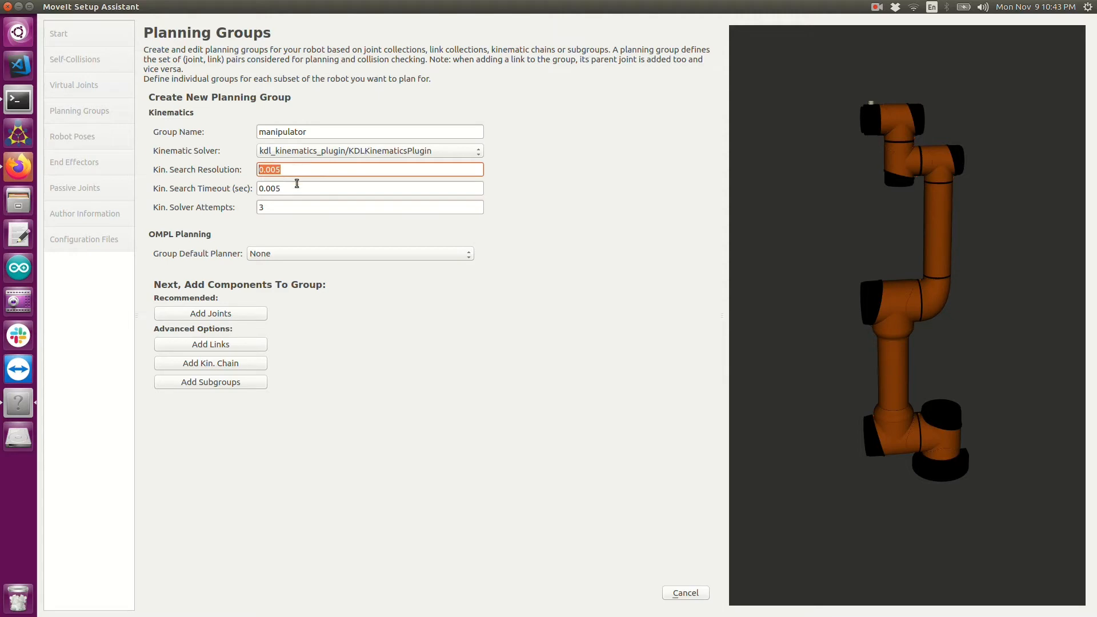
{"action": "left_click", "coordinate": [295, 170]}
{"action": "mouse_move", "coordinate": [294, 170]}
{"action": "left_mouse_down"}
{"action": "mouse_move", "coordinate": [257, 171]}
{"action": "mouse_move", "coordinate": [258, 189]}
{"action": "left_mouse_up"}
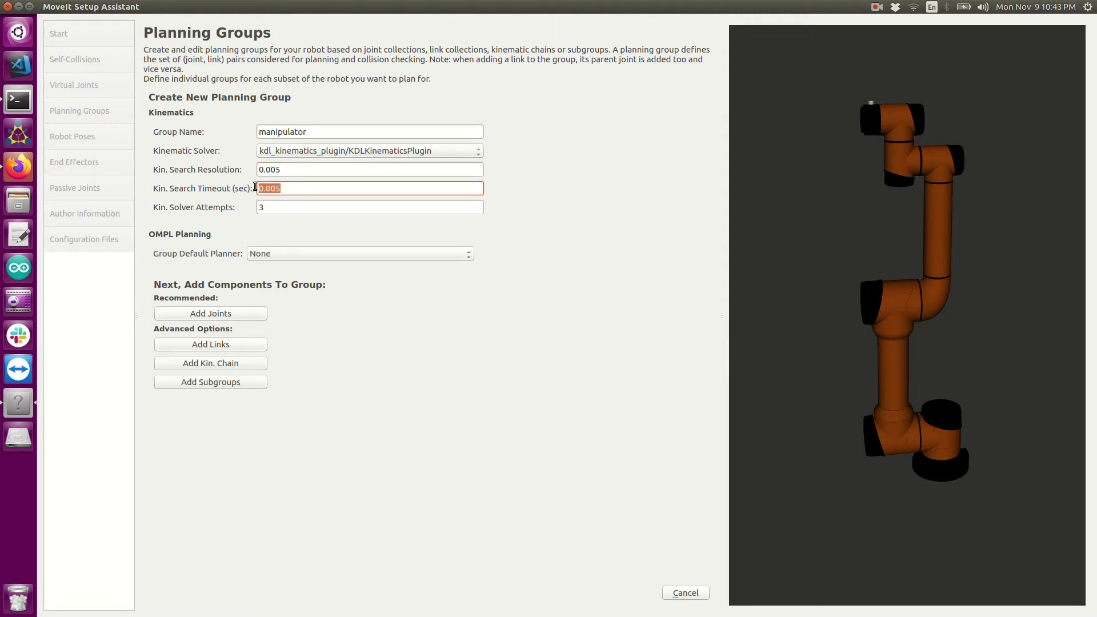
{"action": "left_click", "coordinate": [292, 190]}
{"action": "left_click_drag", "start_coordinate": [291, 191], "coordinate": [256, 189]}
{"action": "double_click", "coordinate": [292, 213]}
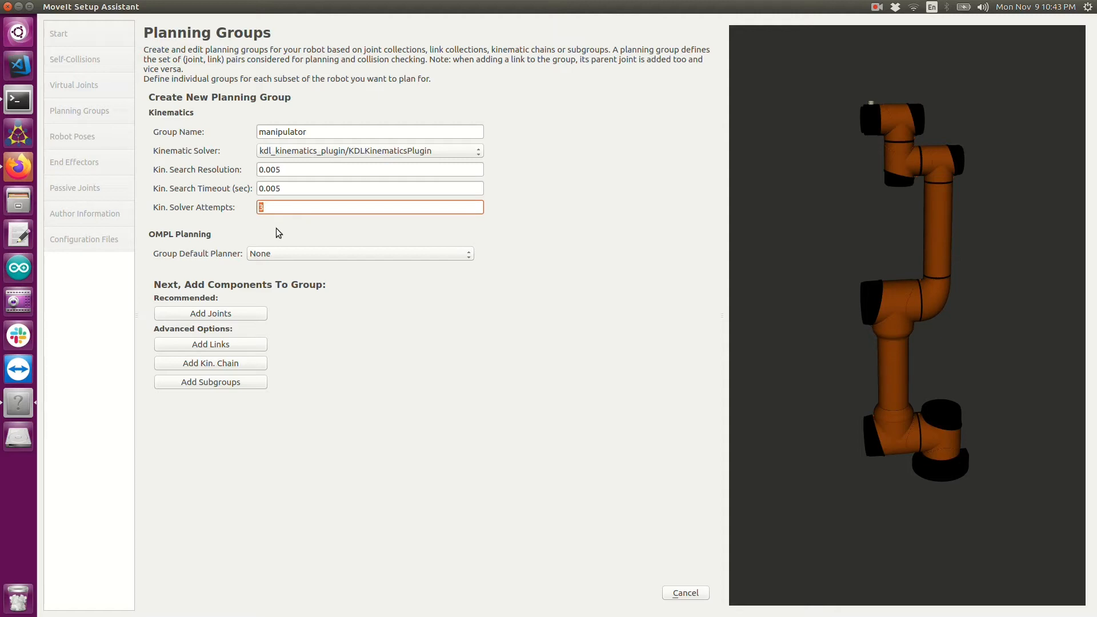
{"action": "left_click", "coordinate": [294, 190]}
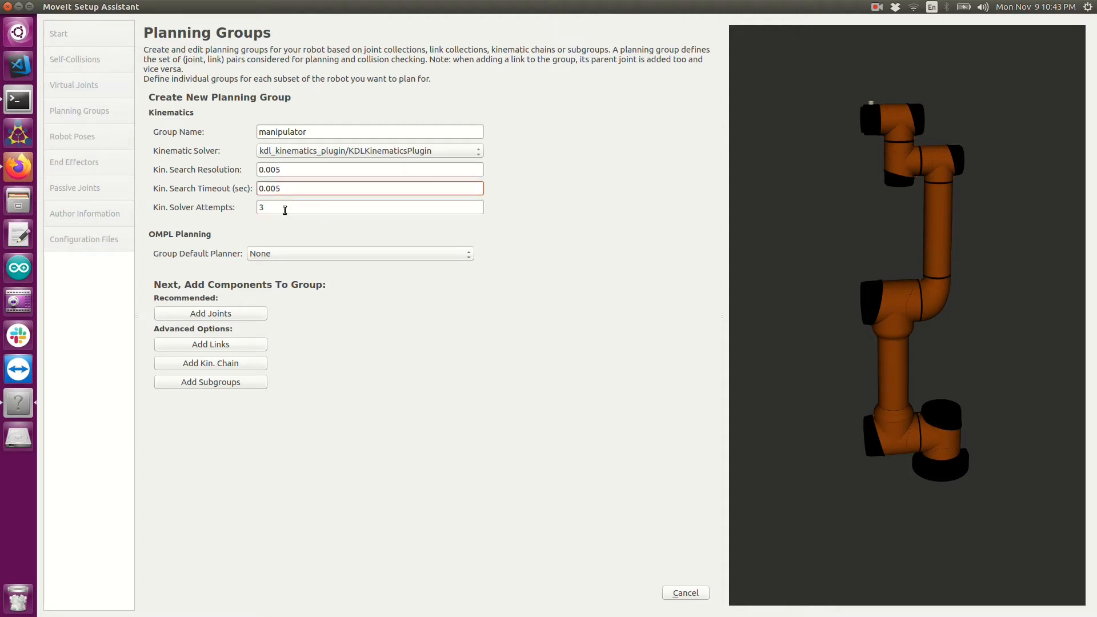
{"action": "left_click", "coordinate": [285, 209]}
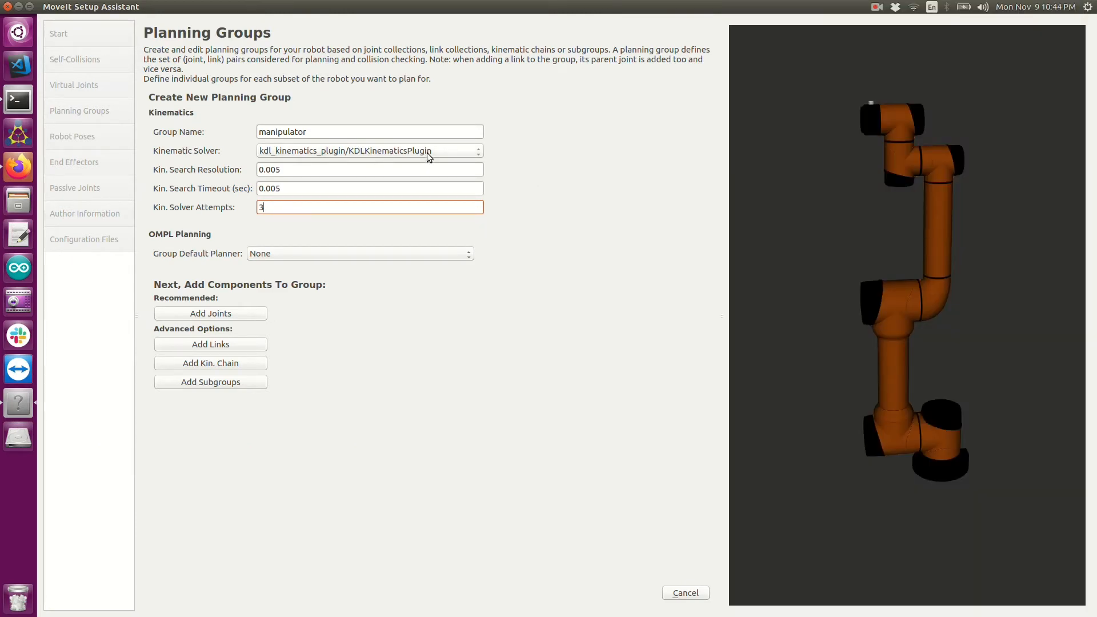
{"action": "left_click", "coordinate": [428, 155]}
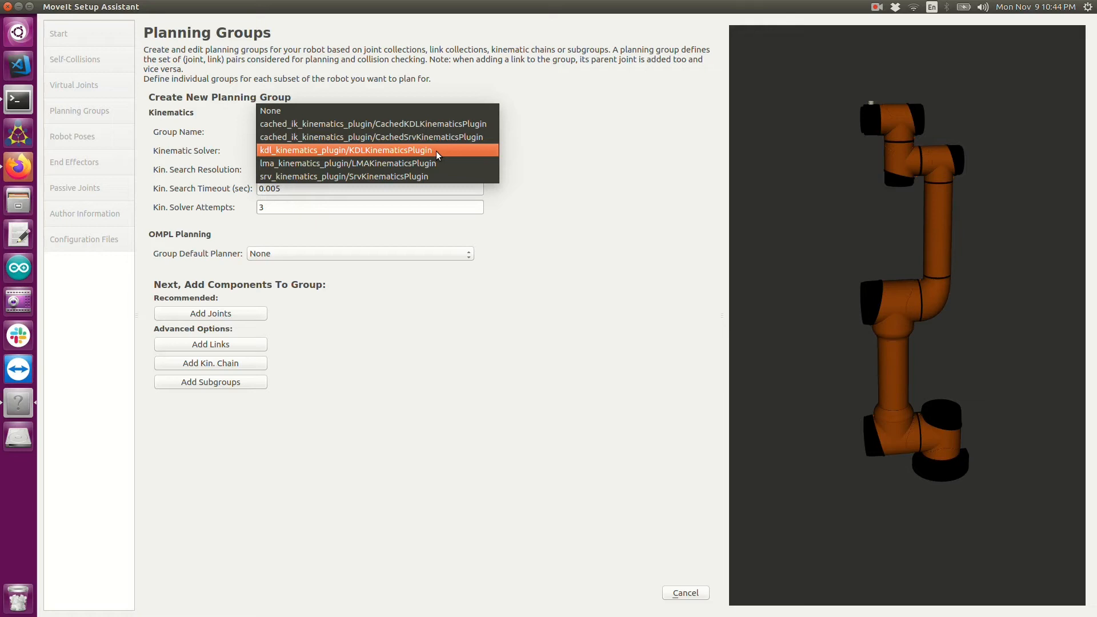
{"action": "left_click", "coordinate": [437, 151]}
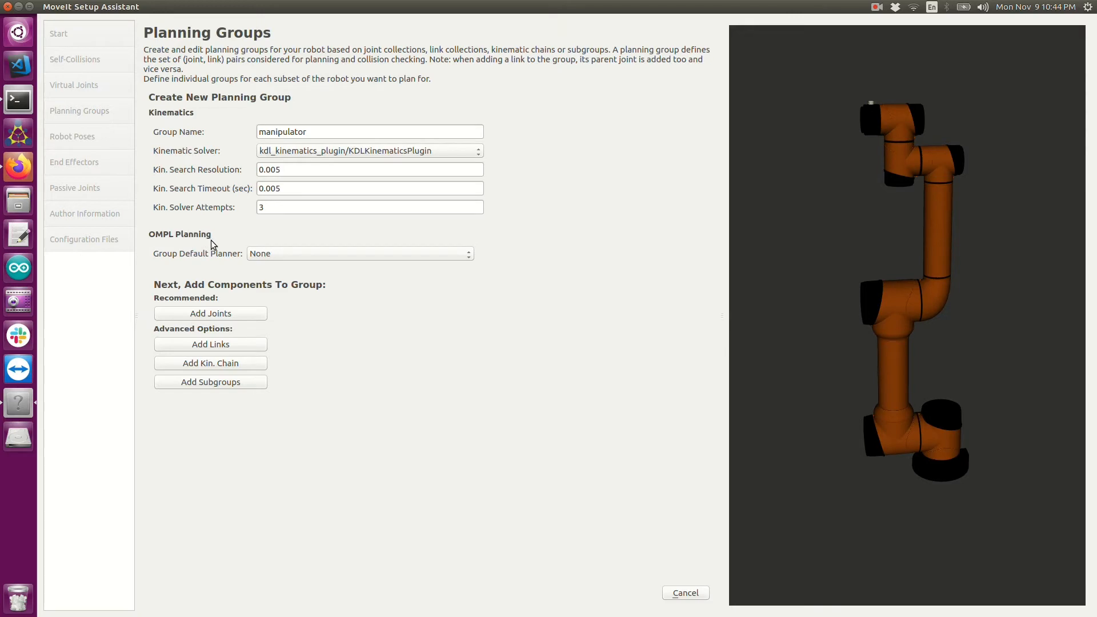
Make RRT the manipulator group's default planner.
{"action": "left_click", "coordinate": [269, 256]}
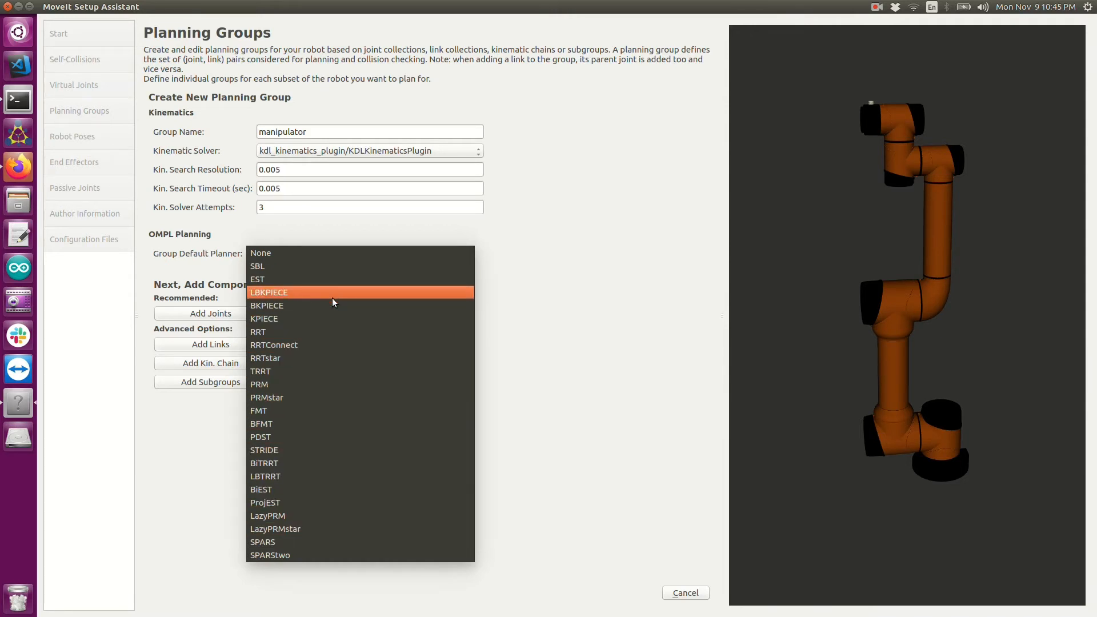
{"action": "left_click", "coordinate": [342, 437]}
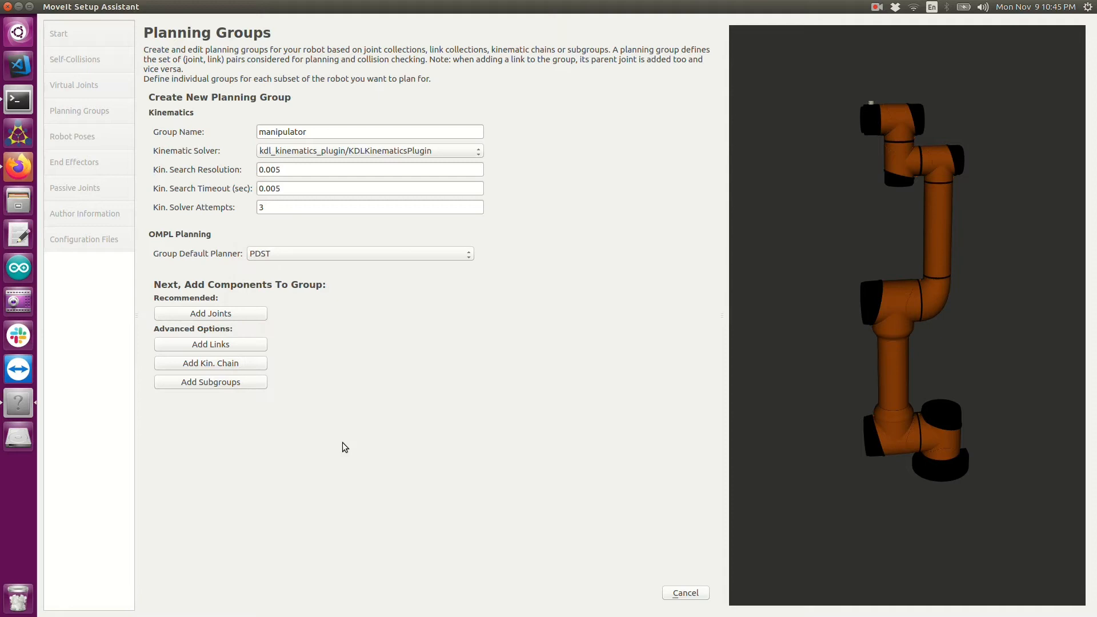
{"action": "left_click", "coordinate": [336, 256]}
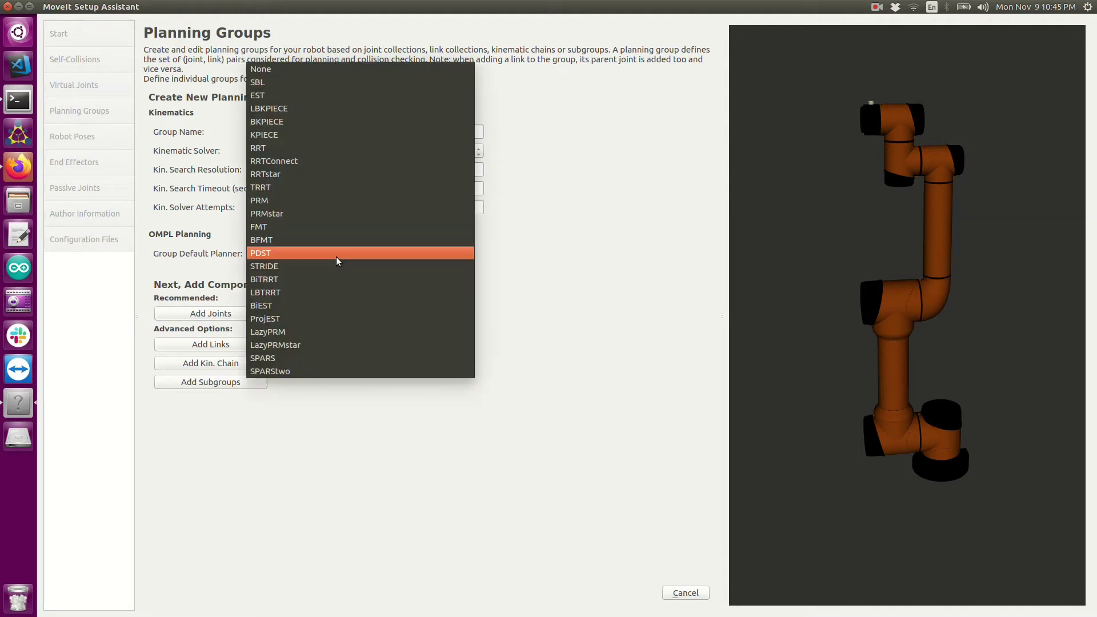
{"action": "left_click", "coordinate": [309, 148]}
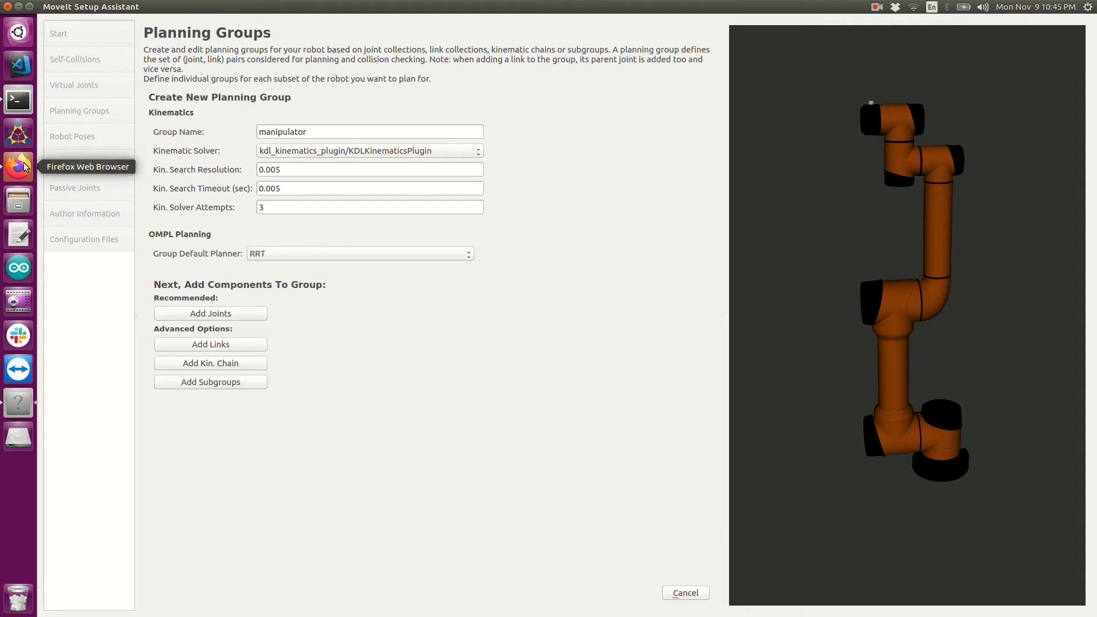
Review the planner list twice more, keeping RRT as the default.
{"action": "left_click", "coordinate": [289, 256]}
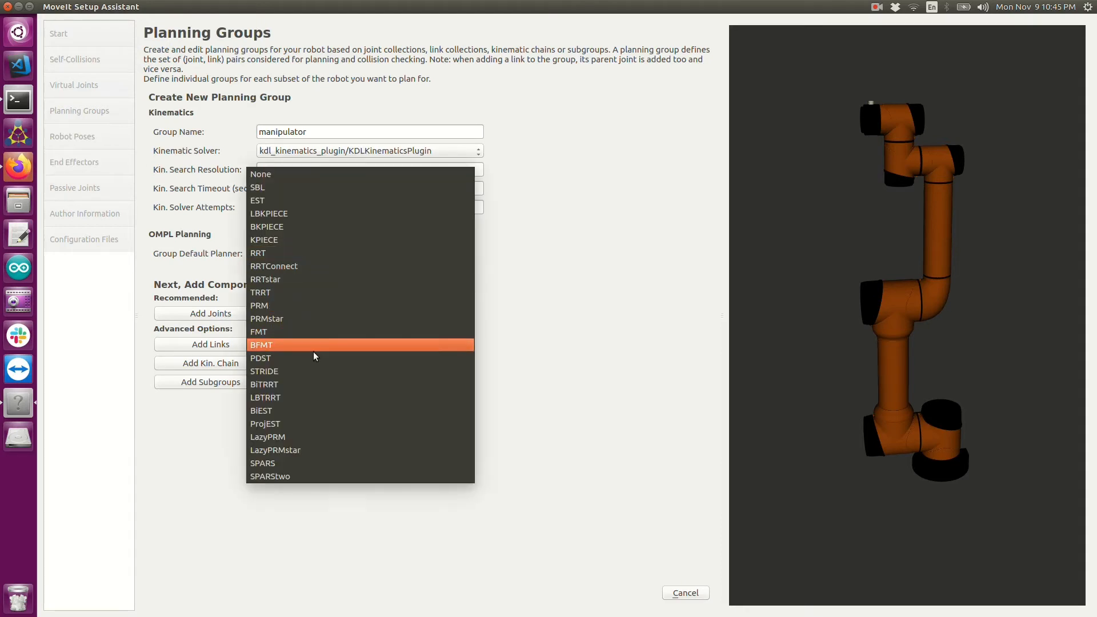
{"action": "left_click", "coordinate": [283, 257]}
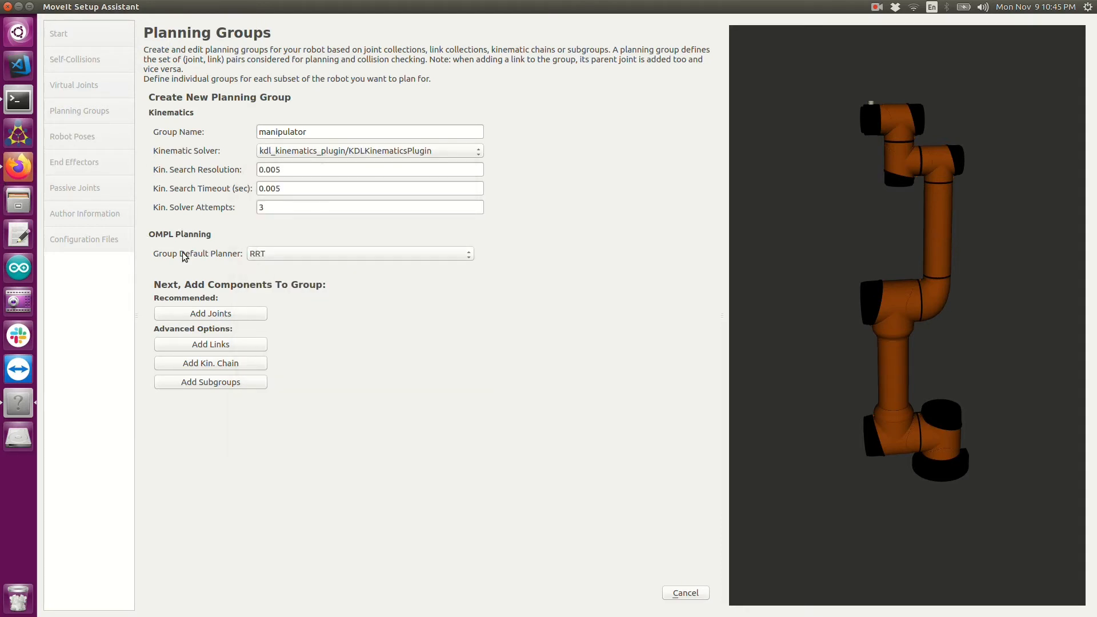
{"action": "left_click", "coordinate": [256, 258]}
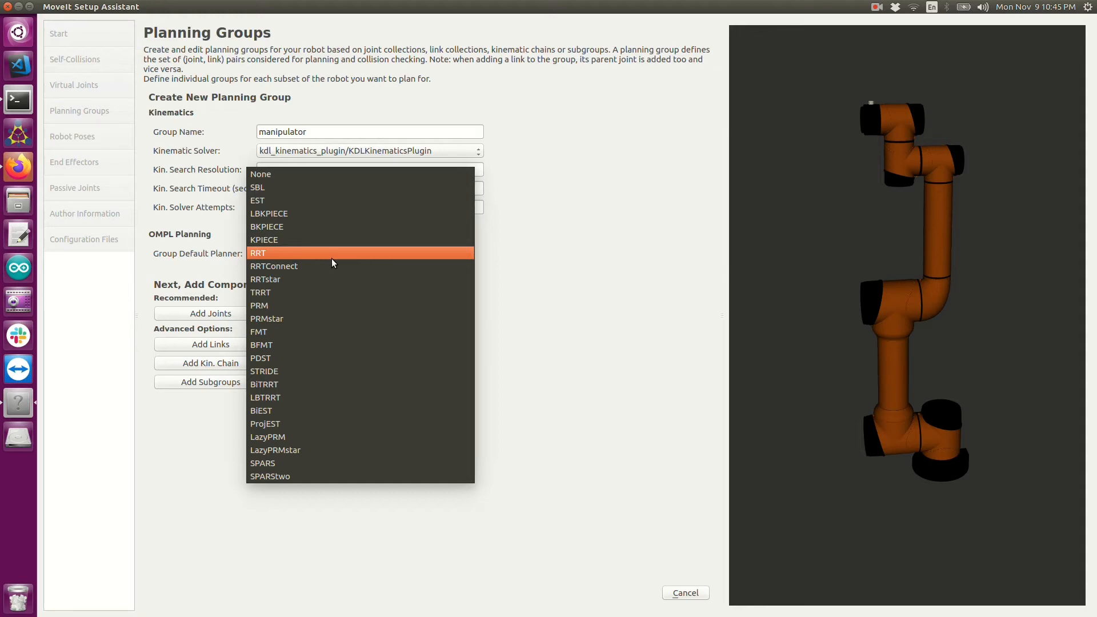
{"action": "left_click", "coordinate": [332, 254]}
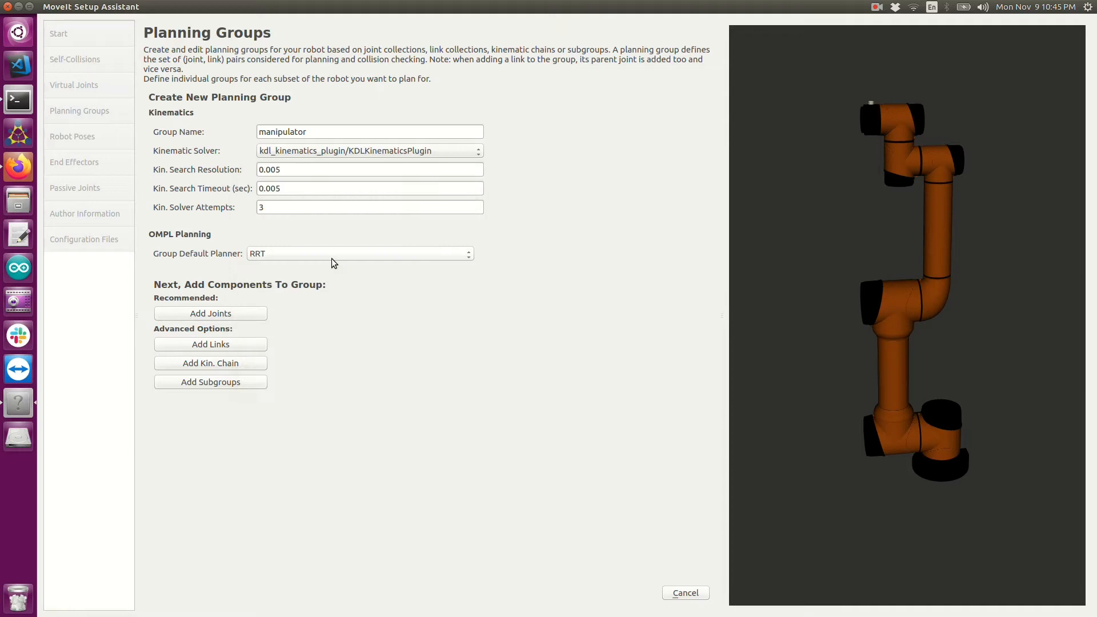
Bring Firefox forward on the OMPL Available Planners page to read about RRT variants.
{"action": "left_click", "coordinate": [19, 166]}
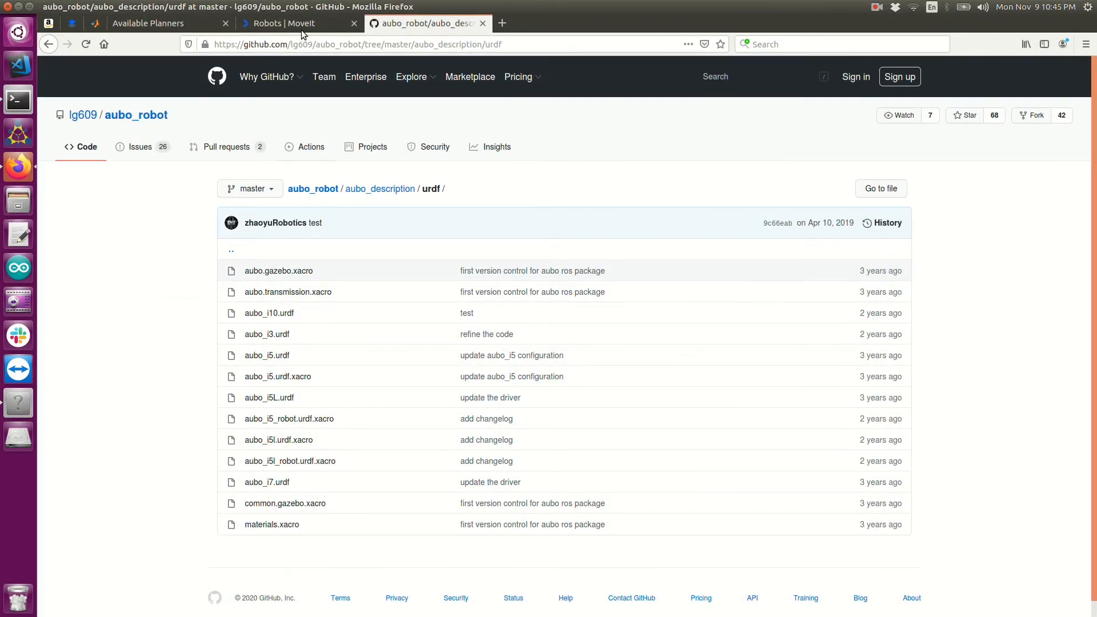
{"action": "left_click", "coordinate": [284, 22]}
{"action": "left_click", "coordinate": [146, 23]}
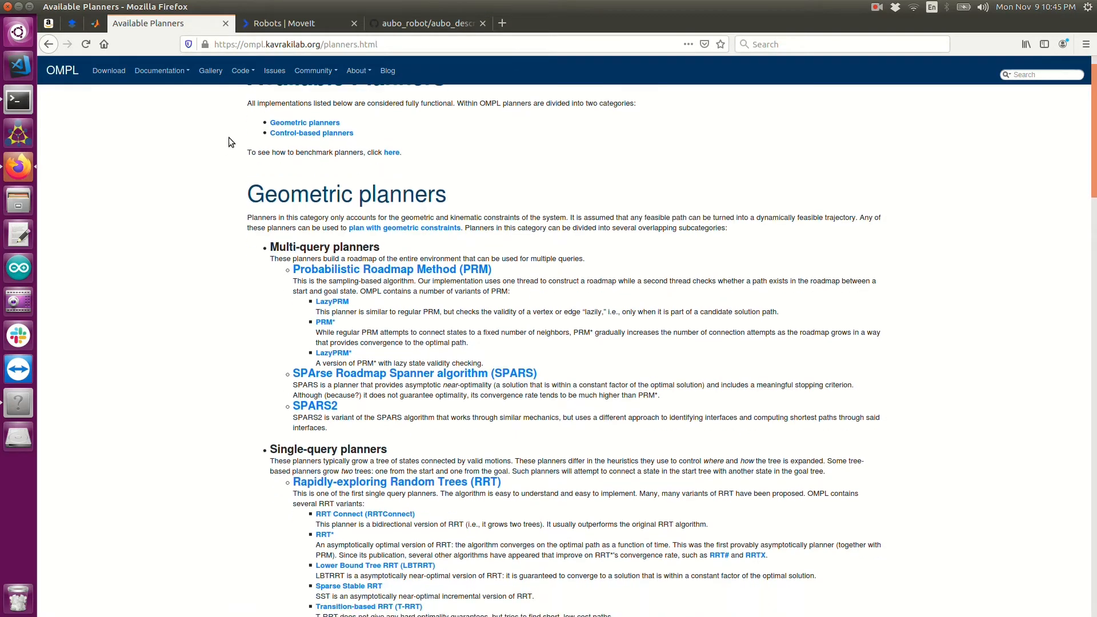
{"action": "scroll", "coordinate": [229, 138], "scroll_direction": "down", "scroll_amount": 3}
{"action": "scroll", "coordinate": [312, 183], "scroll_direction": "down", "scroll_amount": 3}
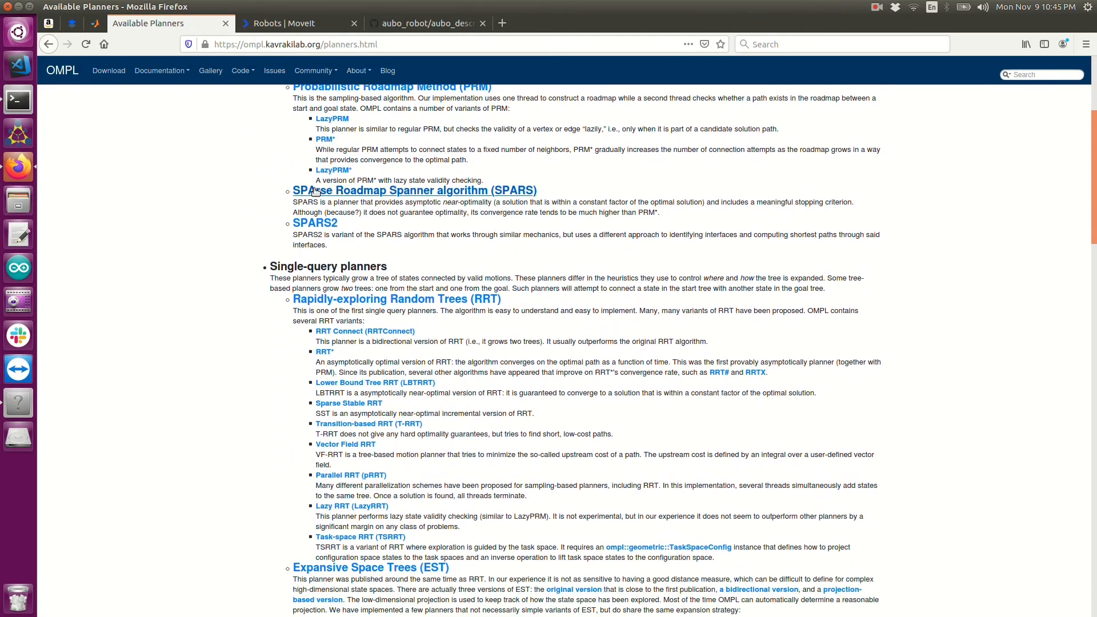
{"action": "scroll", "coordinate": [387, 257], "scroll_direction": "down", "scroll_amount": 3}
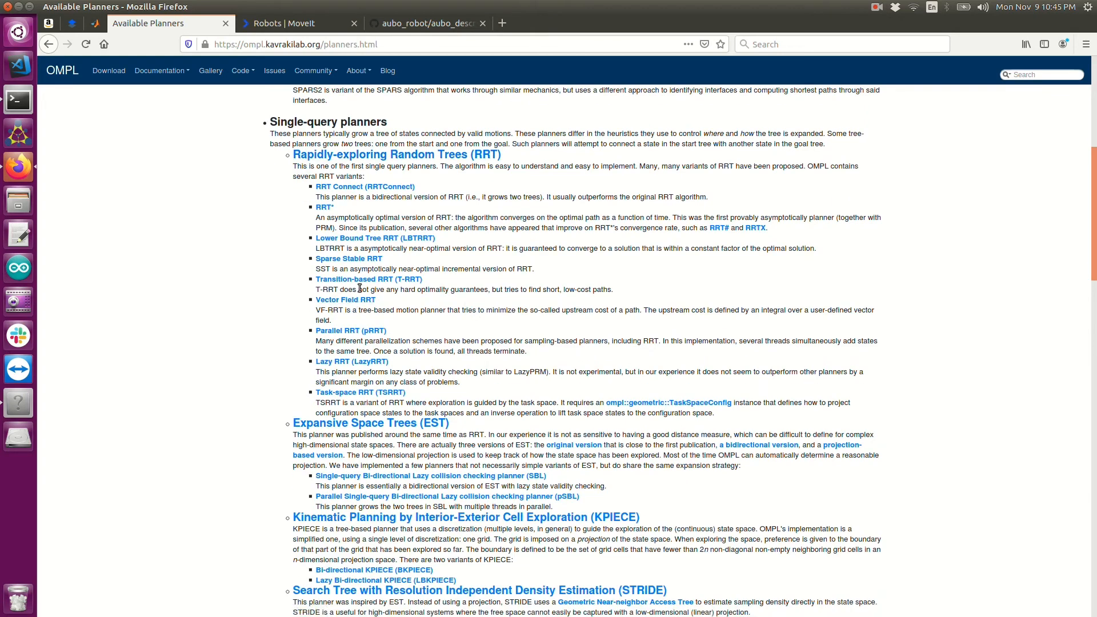
{"action": "scroll", "coordinate": [369, 325], "scroll_direction": "down", "scroll_amount": 3}
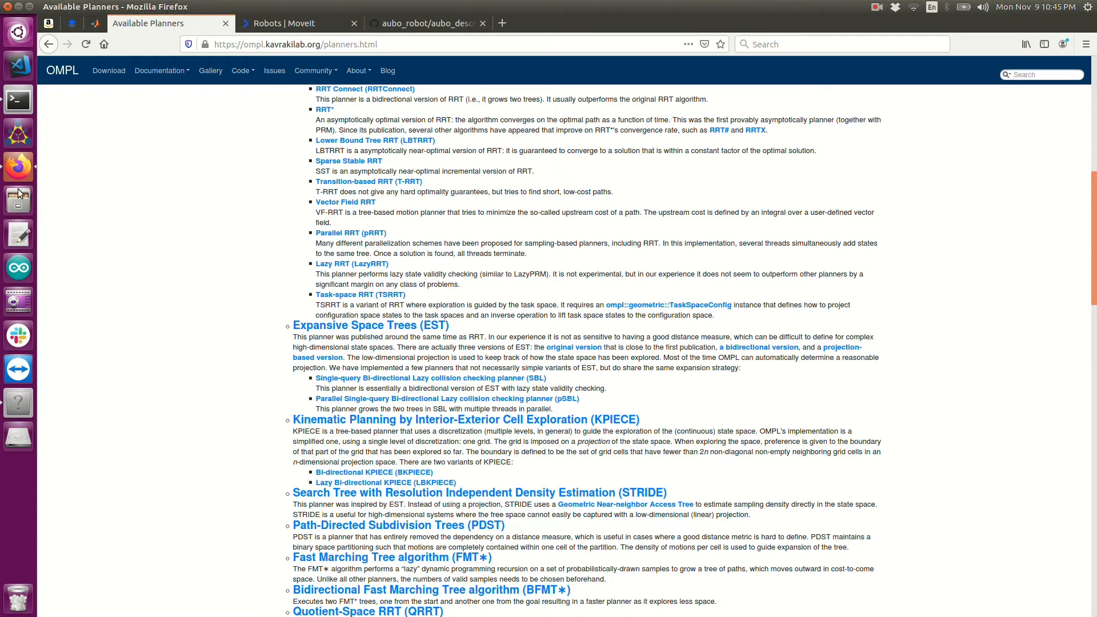
Return to the Setup Assistant and confirm RRT remains the default planner.
{"action": "left_click", "coordinate": [24, 399]}
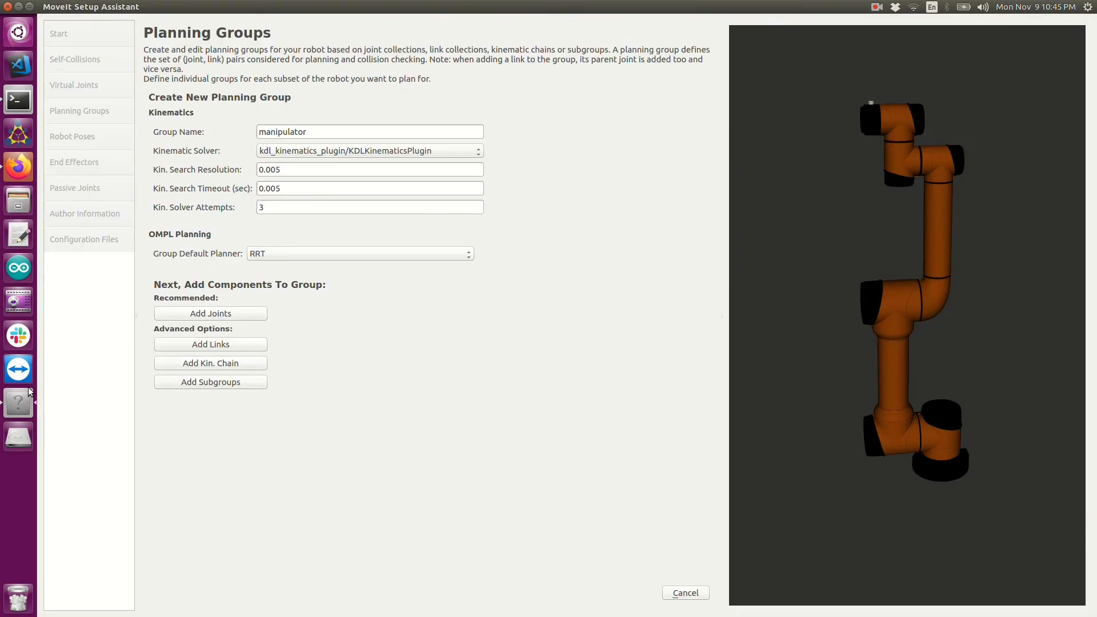
{"action": "left_click", "coordinate": [295, 260]}
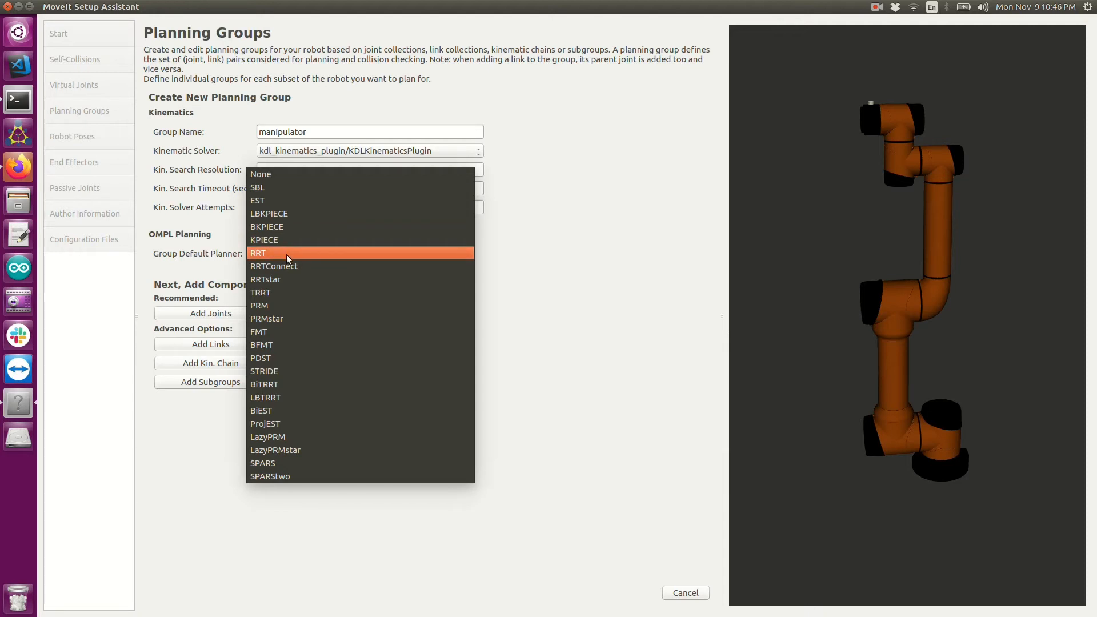
{"action": "left_click", "coordinate": [287, 255]}
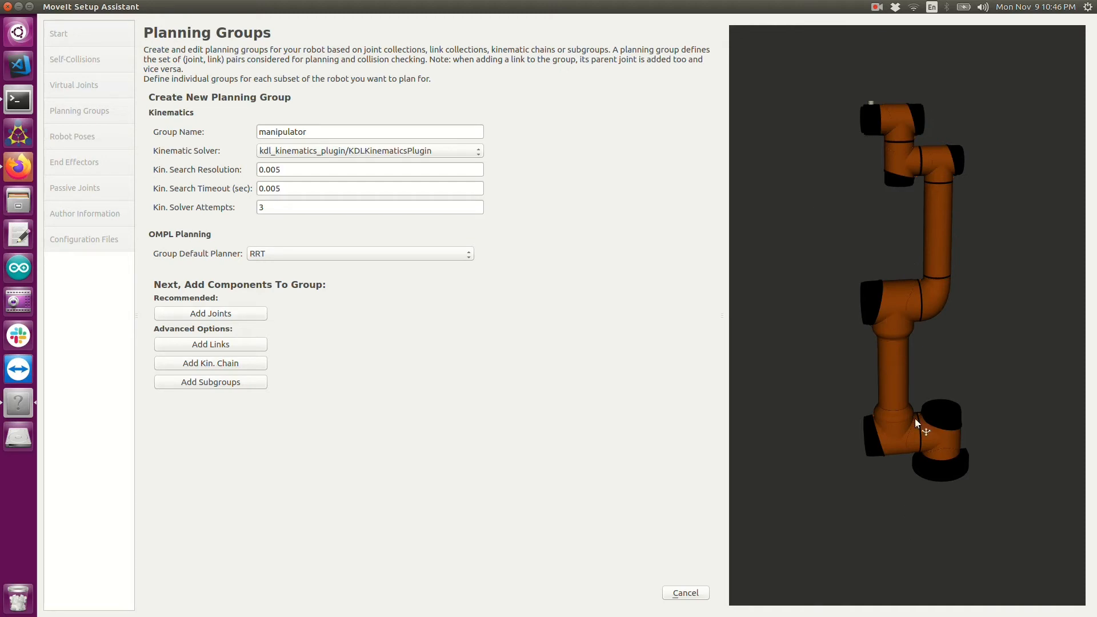
{"action": "left_click_drag", "start_coordinate": [915, 419], "coordinate": [888, 212]}
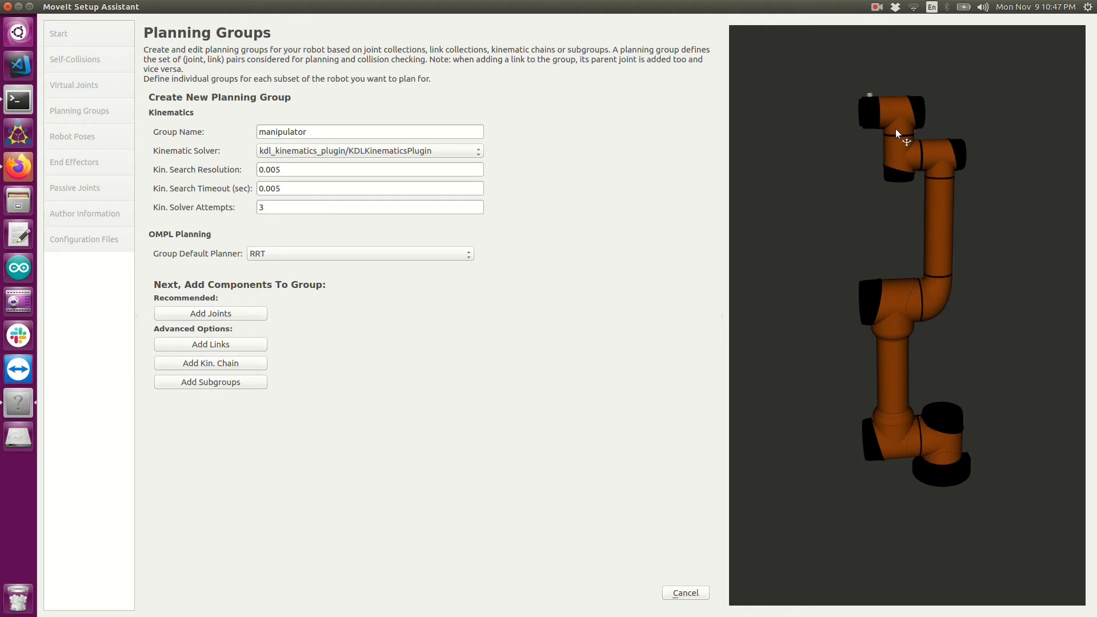
Start the joint collection for manipulator and browse joints, highlighting links on the model.
{"action": "left_click", "coordinate": [207, 314]}
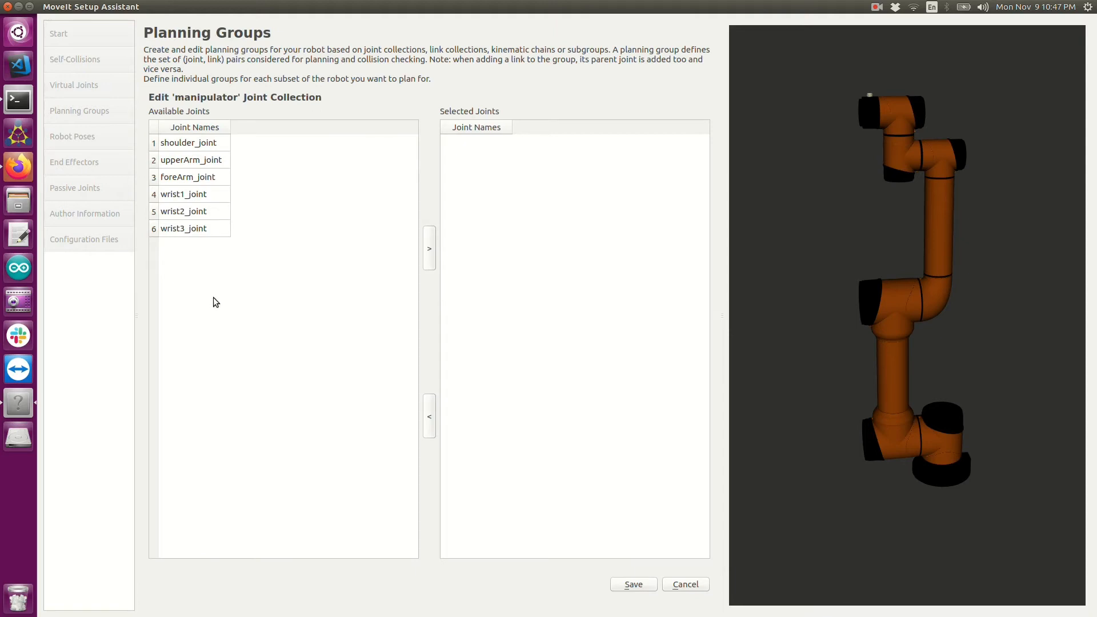
{"action": "left_click_drag", "start_coordinate": [207, 144], "coordinate": [218, 181]}
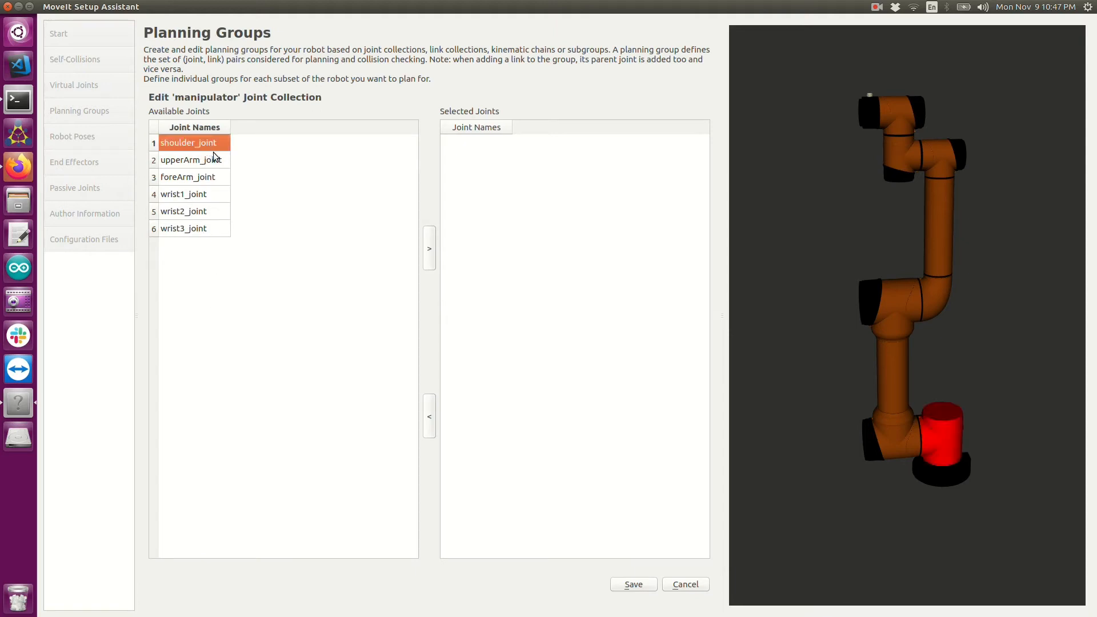
{"action": "left_click", "coordinate": [209, 196]}
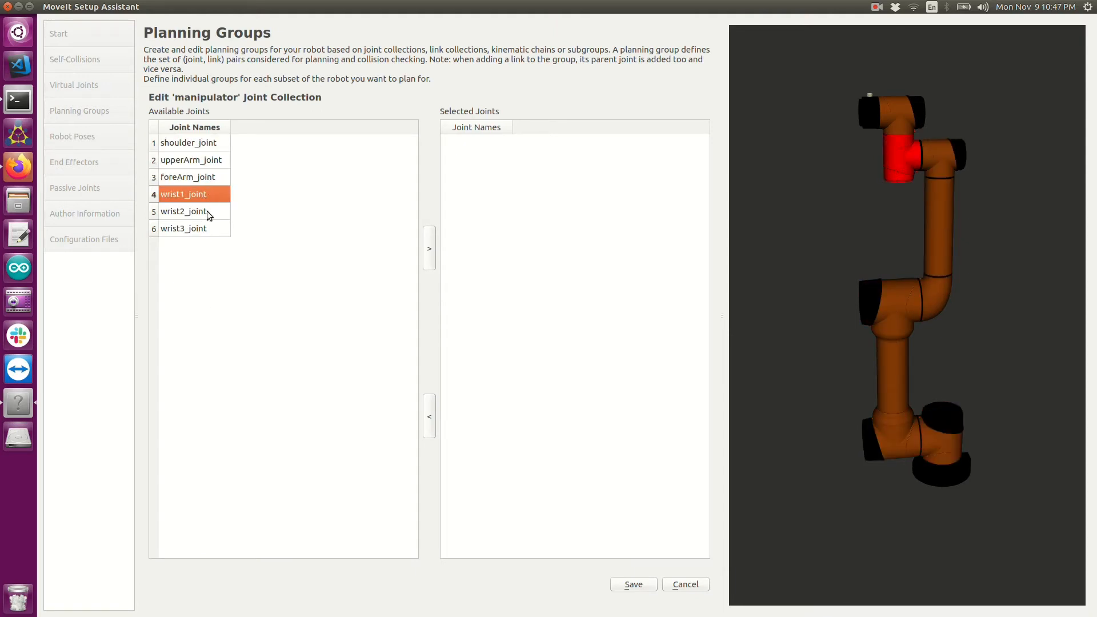
{"action": "left_click", "coordinate": [201, 228]}
{"action": "left_click", "coordinate": [200, 157]}
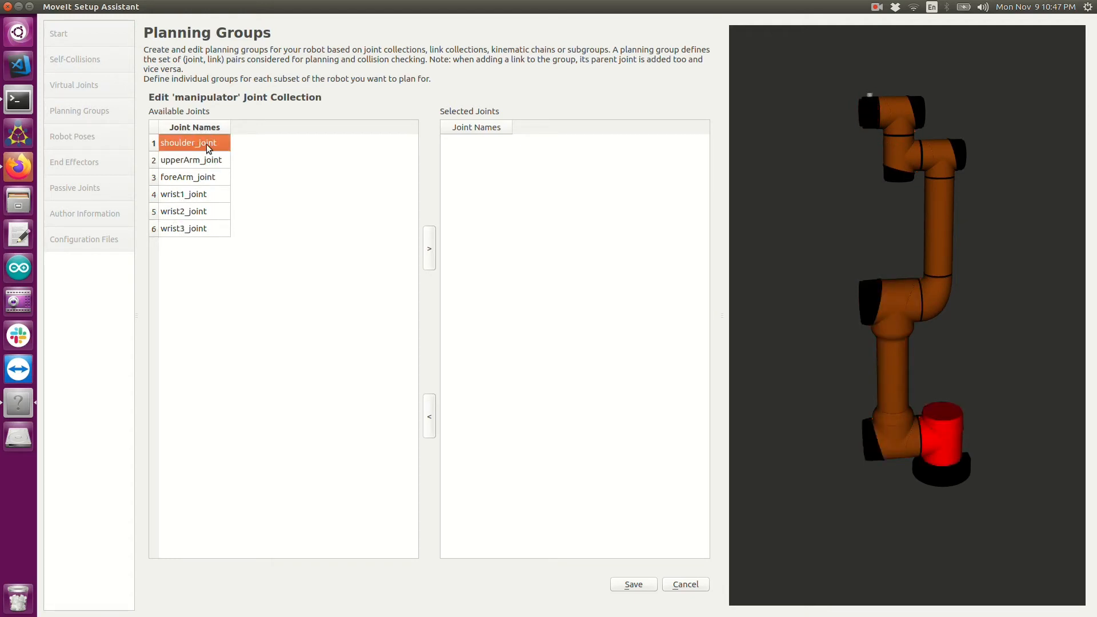
Move all six joints, shoulder_joint through wrist3_joint, into the Selected Joints list.
{"action": "mouse_move", "coordinate": [209, 152]}
{"action": "left_mouse_down"}
{"action": "mouse_move", "coordinate": [205, 218]}
{"action": "mouse_move", "coordinate": [191, 229]}
{"action": "left_mouse_up"}
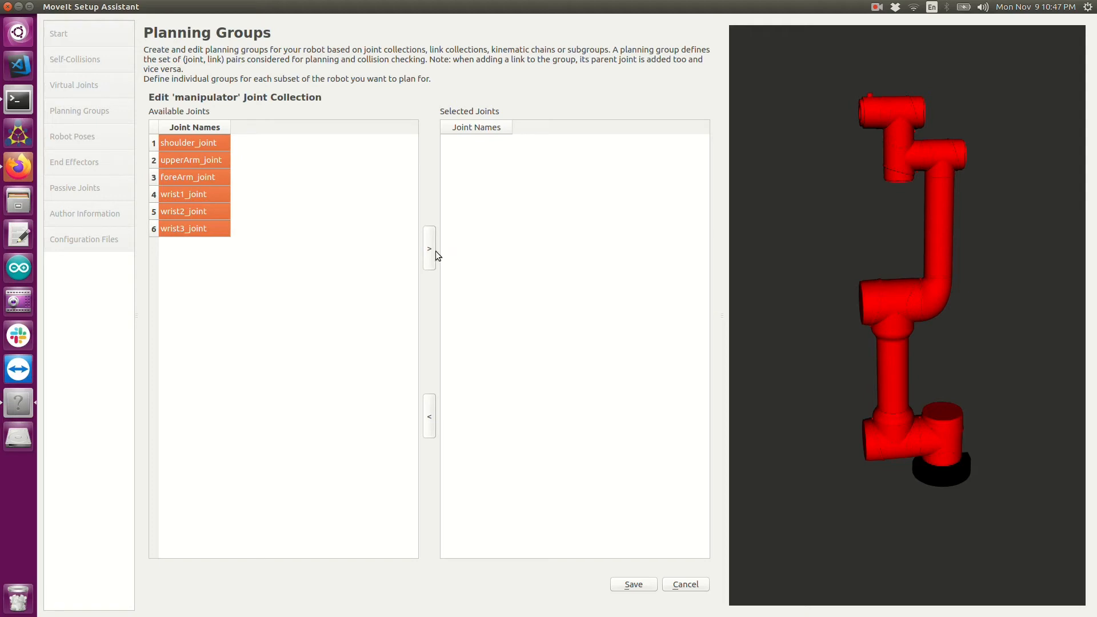
{"action": "left_click", "coordinate": [912, 534]}
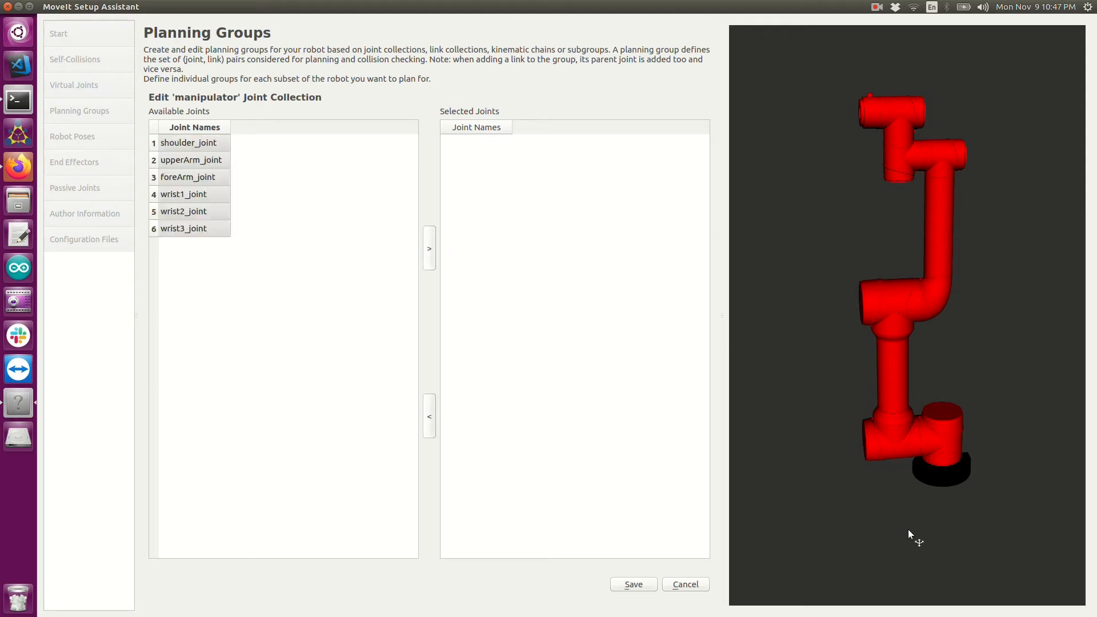
{"action": "left_click", "coordinate": [431, 255]}
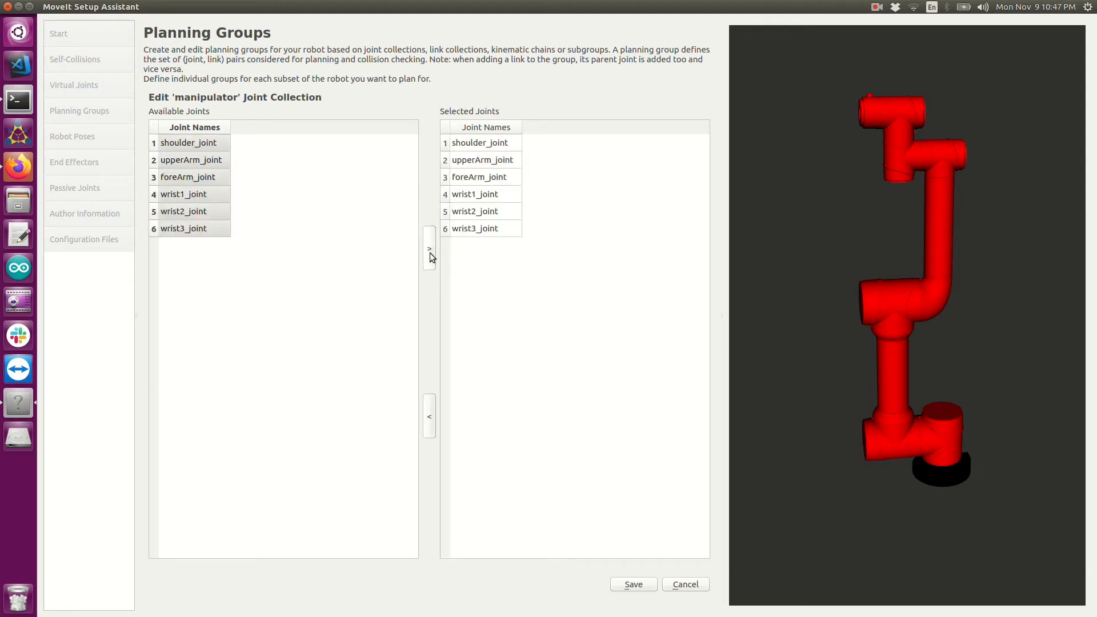
{"action": "left_click", "coordinate": [277, 217]}
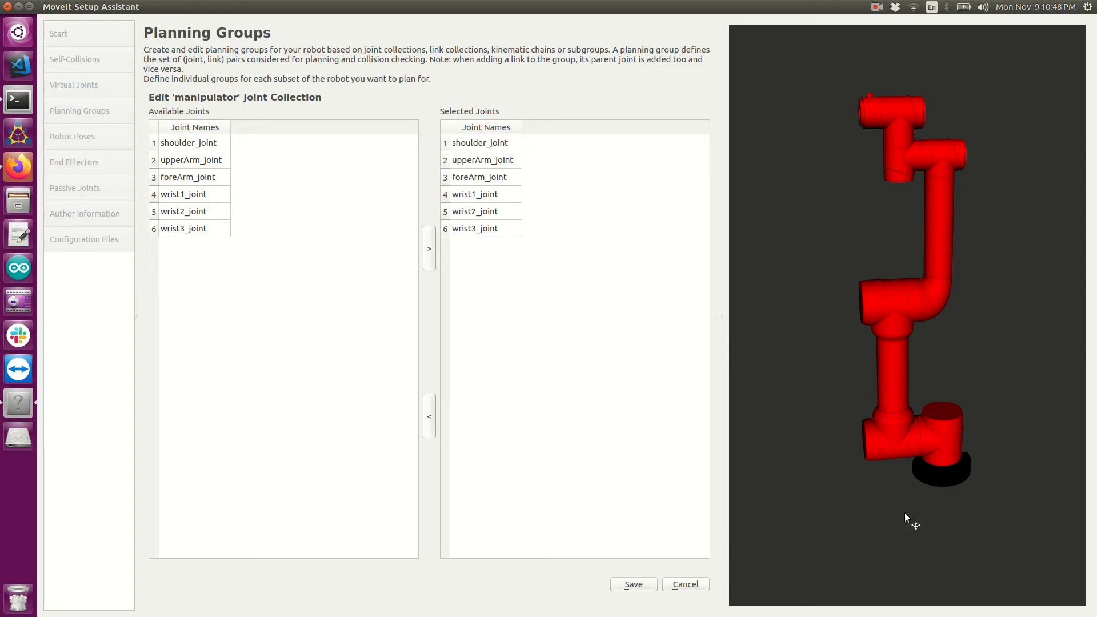
{"action": "left_click_drag", "start_coordinate": [905, 513], "coordinate": [925, 492]}
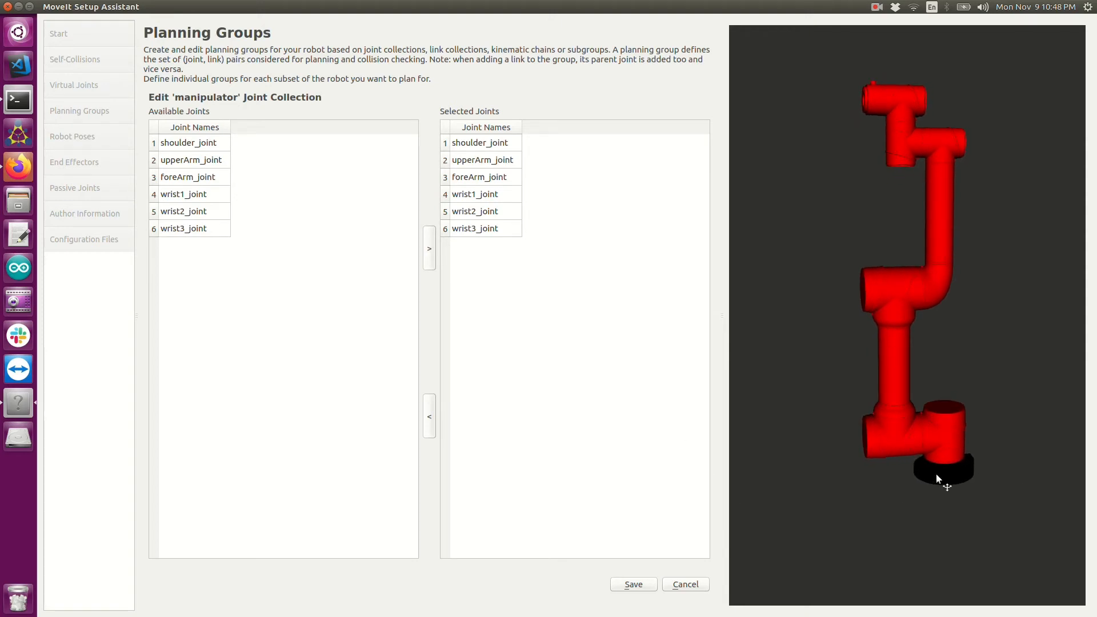
Save the manipulator joint collection and expand the group in Current Groups.
{"action": "left_click", "coordinate": [633, 585]}
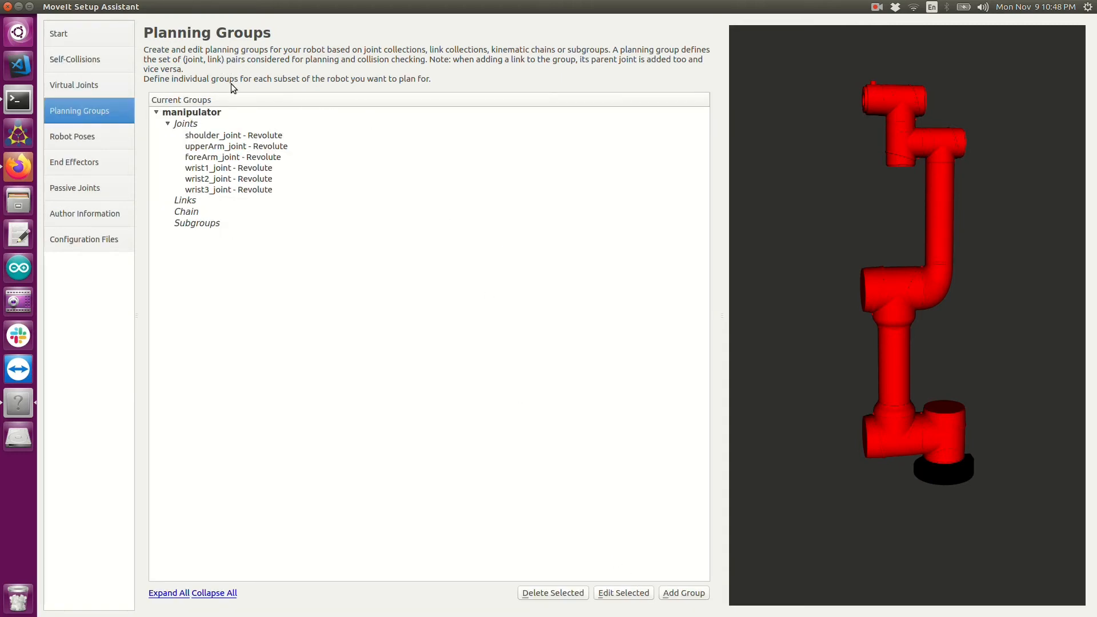
{"action": "left_click", "coordinate": [196, 114]}
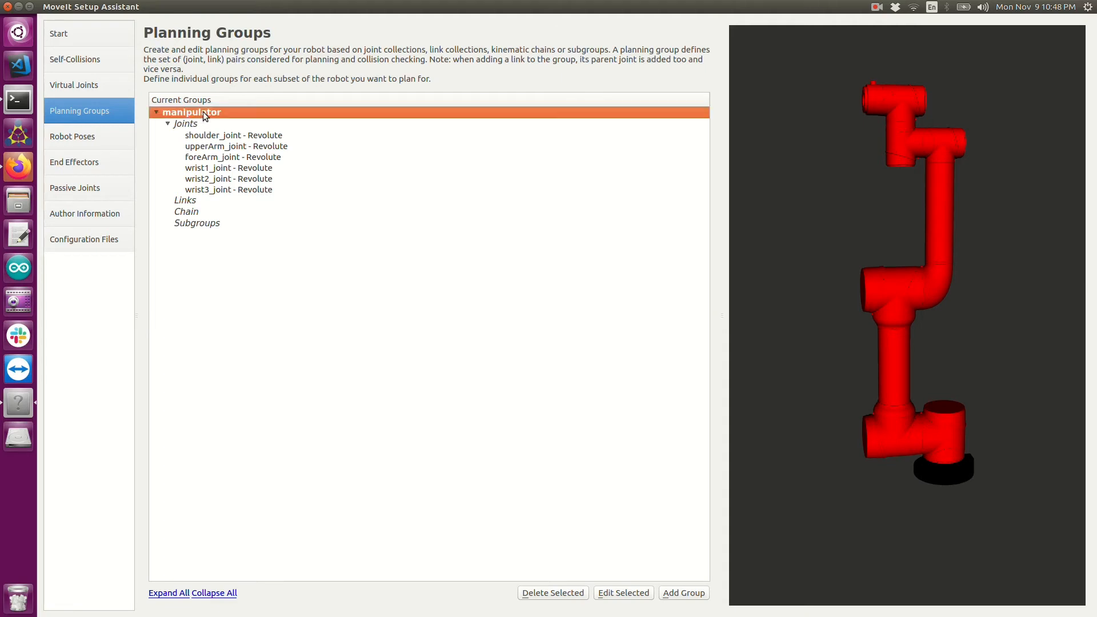
{"action": "left_click", "coordinate": [187, 125]}
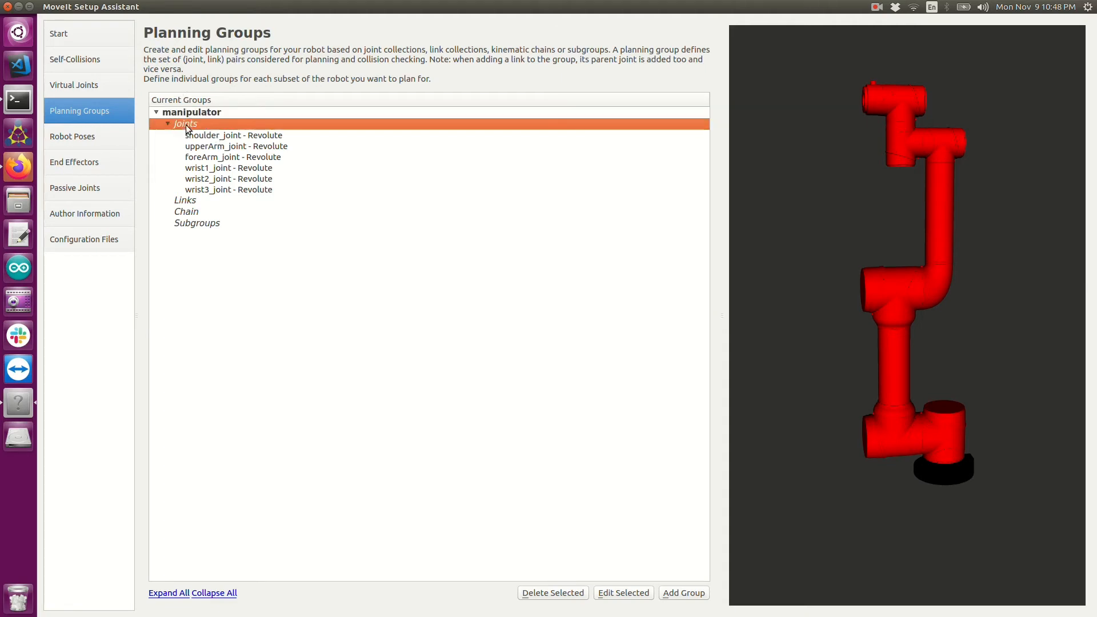
Review the group's individual joints, shoulder_joint through wrist2_joint, on the model.
{"action": "left_click", "coordinate": [264, 136]}
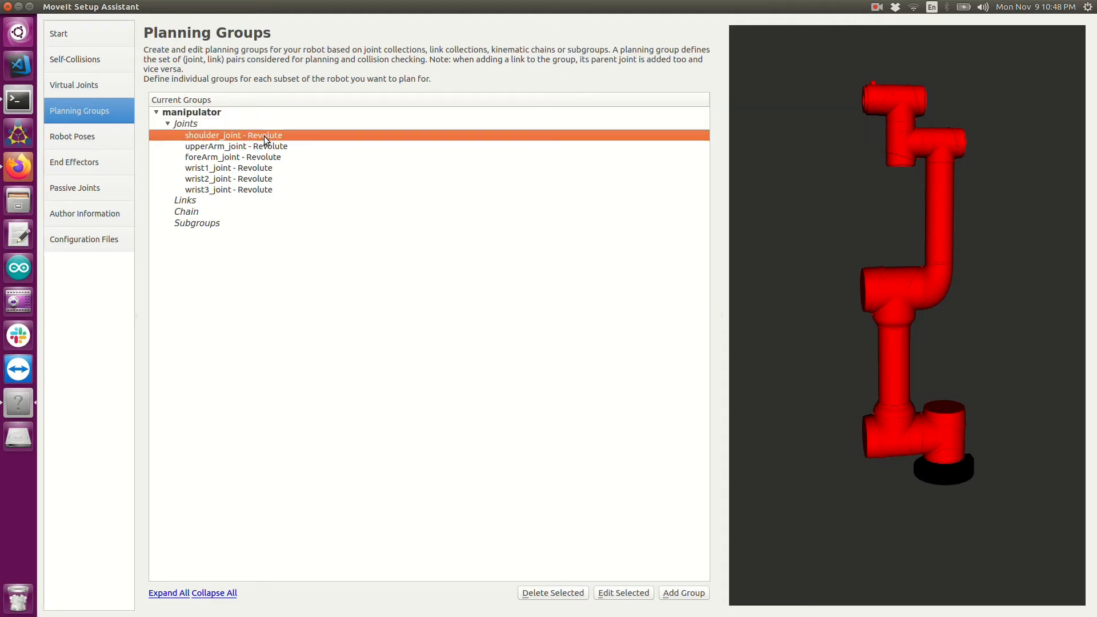
{"action": "left_click", "coordinate": [270, 157]}
{"action": "left_click", "coordinate": [262, 179]}
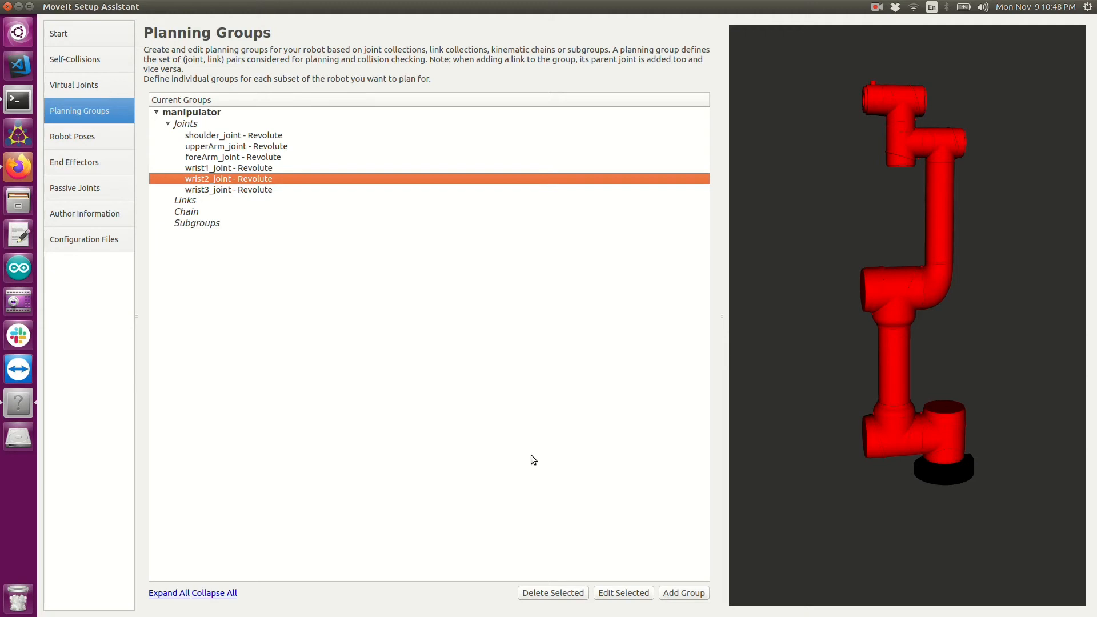
{"action": "left_click", "coordinate": [891, 221]}
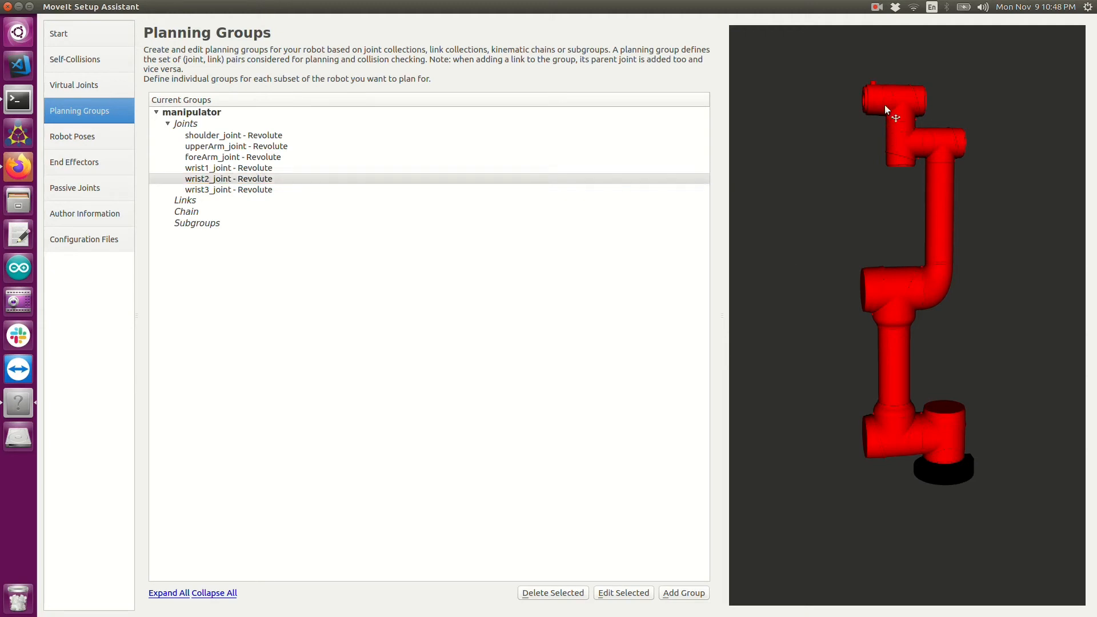
{"action": "left_click", "coordinate": [684, 593]}
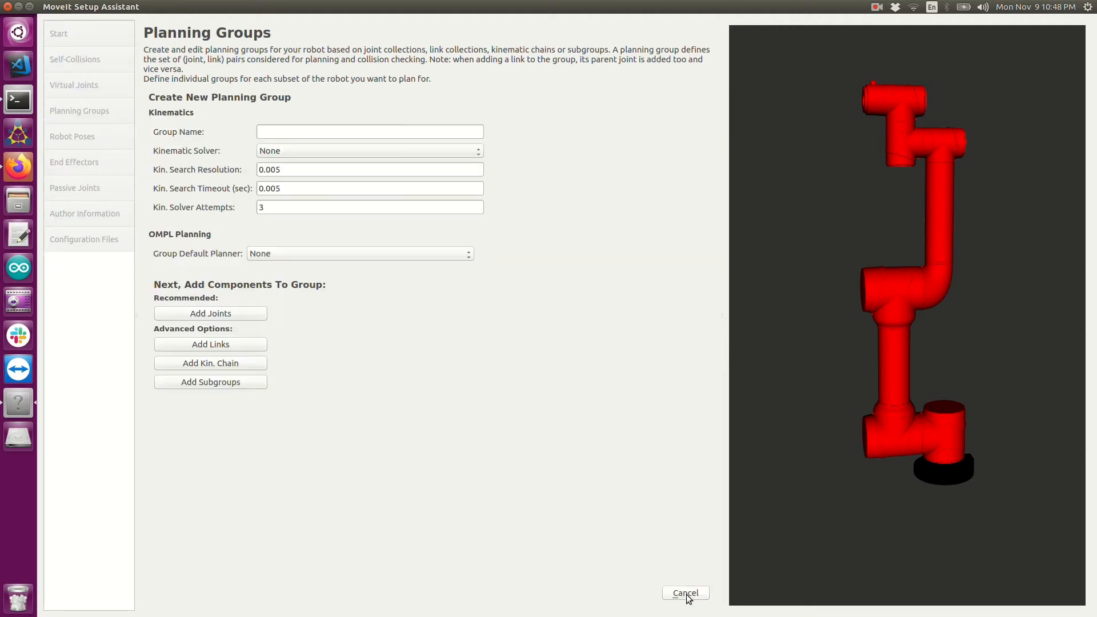
{"action": "left_click", "coordinate": [375, 128]}
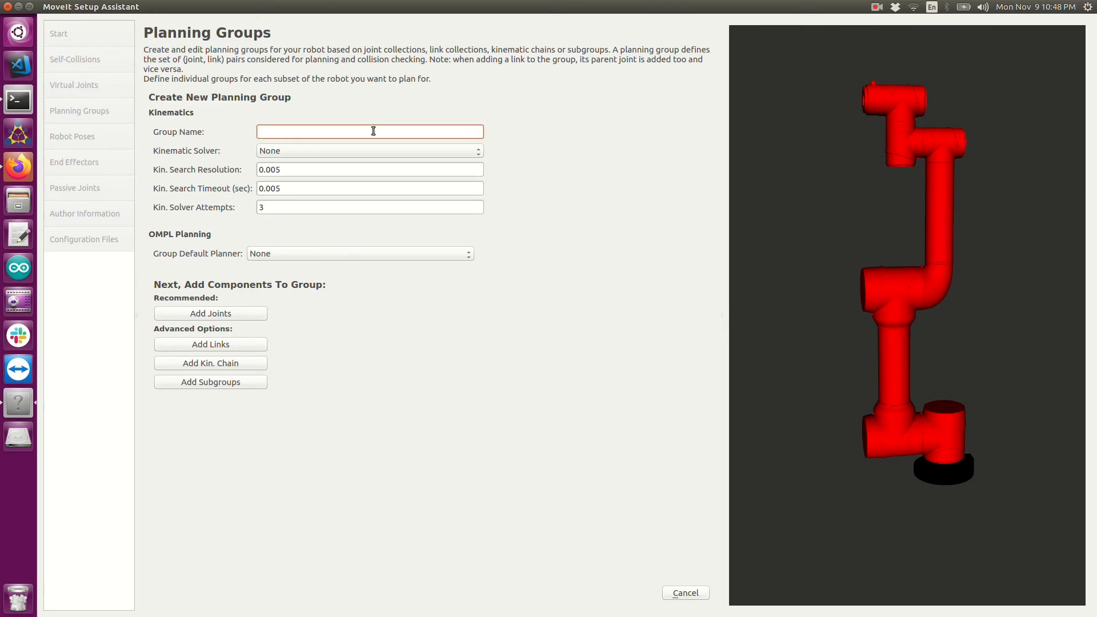
{"action": "type", "text": "gripper"}
{"action": "left_click", "coordinate": [375, 150]}
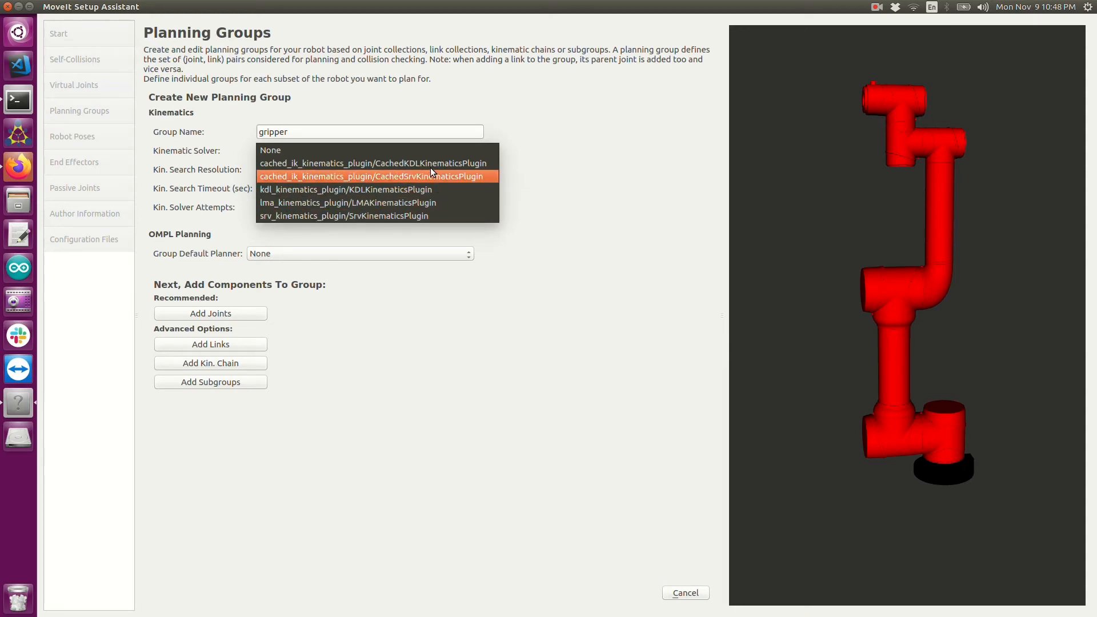
{"action": "left_click", "coordinate": [552, 219]}
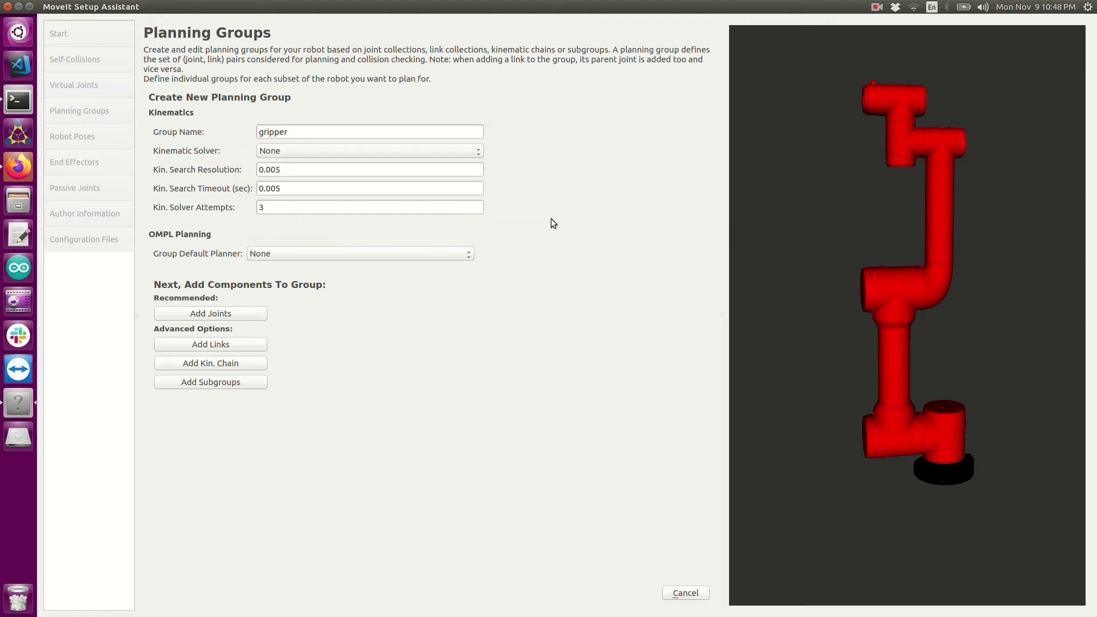
{"action": "left_click", "coordinate": [373, 154]}
{"action": "left_click", "coordinate": [481, 257]}
{"action": "left_click", "coordinate": [413, 254]}
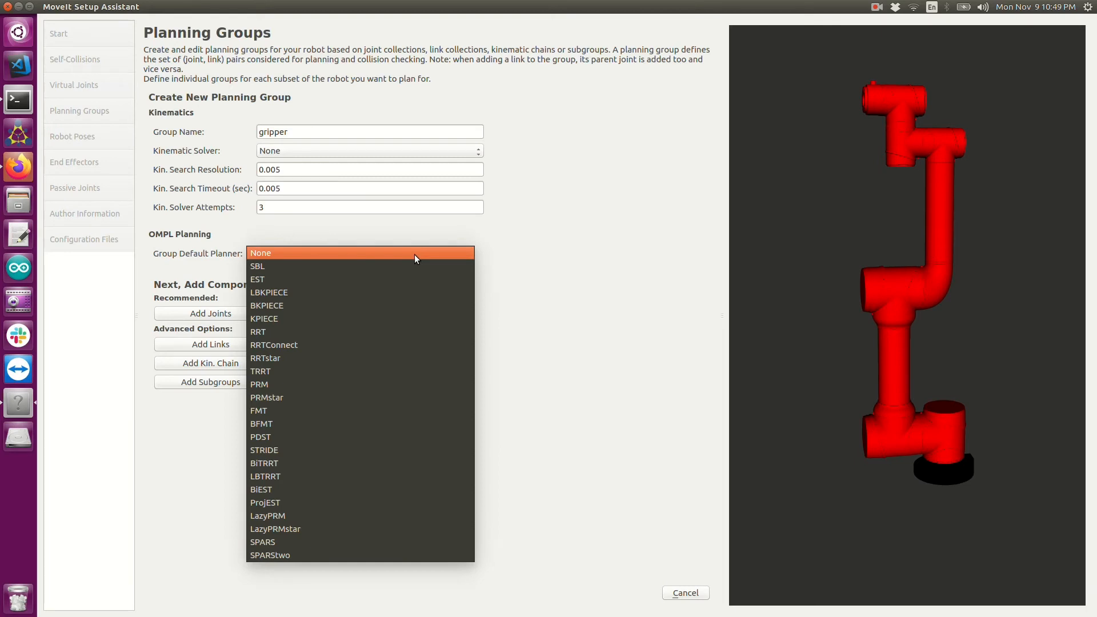
{"action": "left_click", "coordinate": [414, 255]}
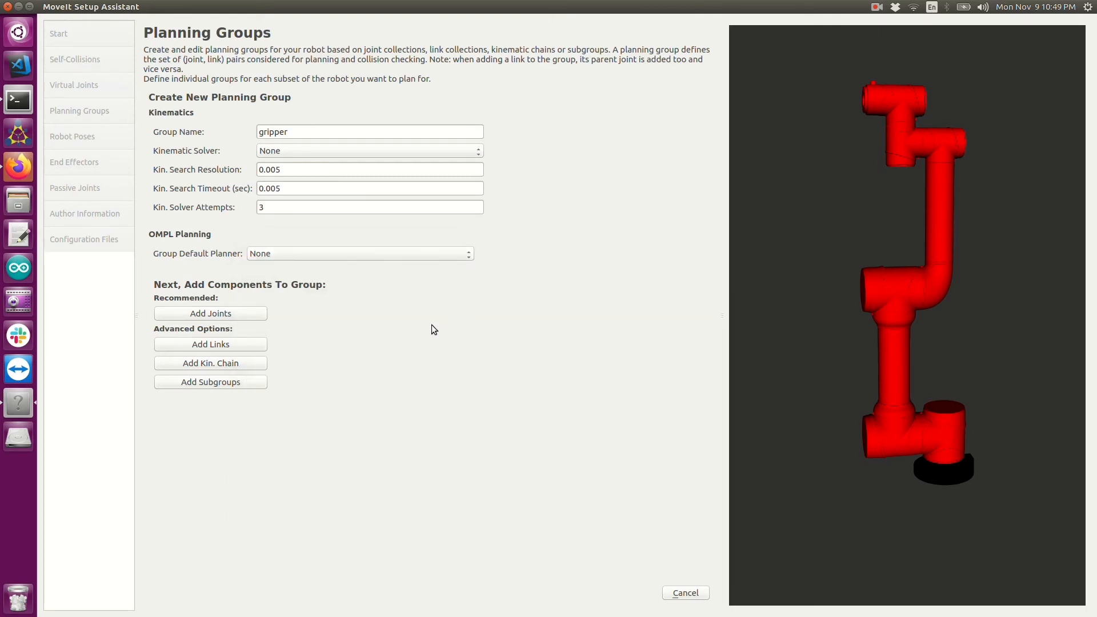
{"action": "left_click", "coordinate": [255, 314]}
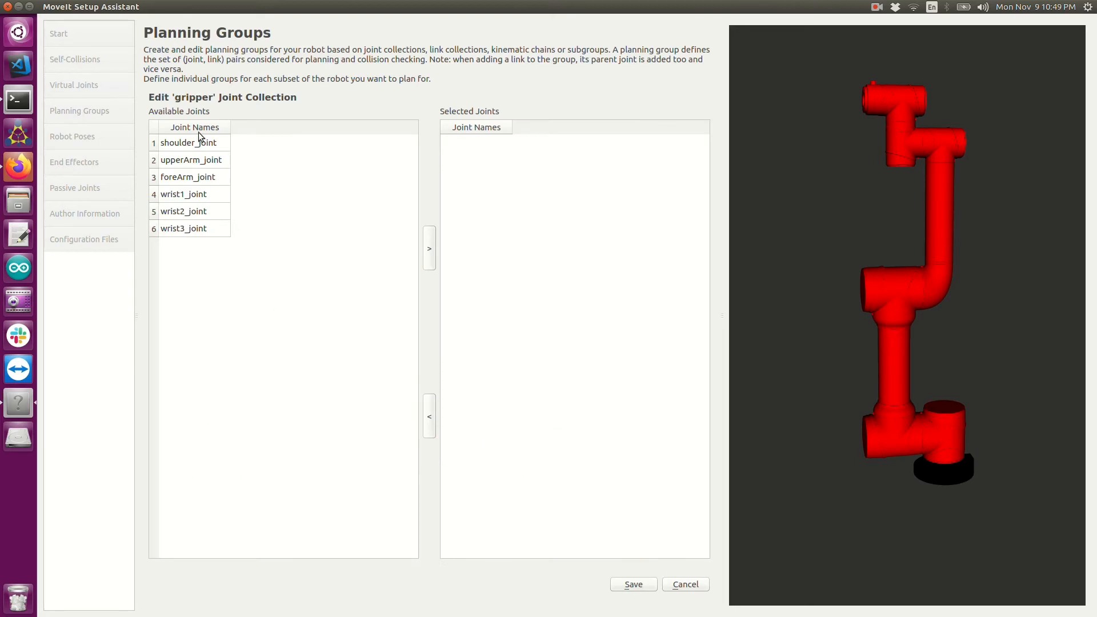
{"action": "left_click", "coordinate": [184, 229]}
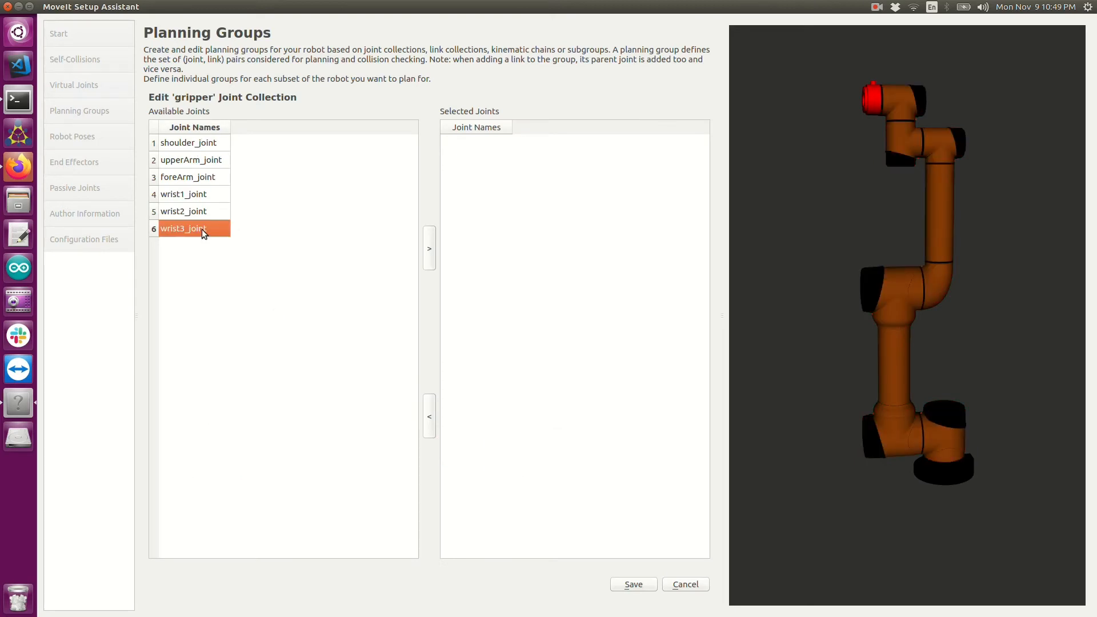
{"action": "left_click", "coordinate": [208, 210]}
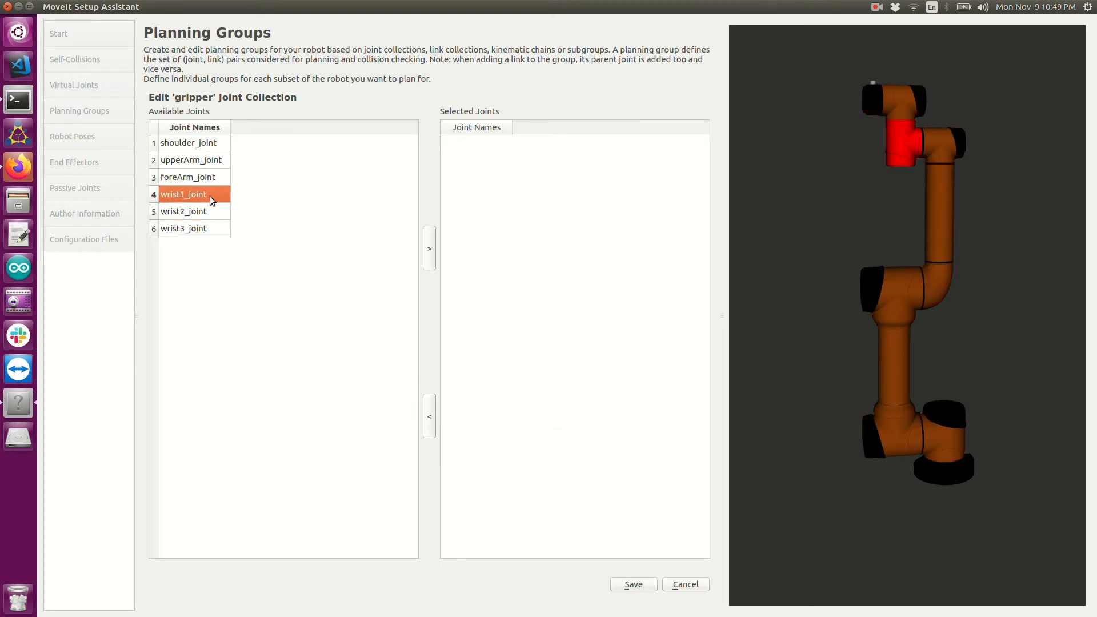
{"action": "left_click", "coordinate": [567, 342]}
Cancel the gripper joint collection and move to the Robot Poses section.
{"action": "left_click", "coordinate": [685, 584]}
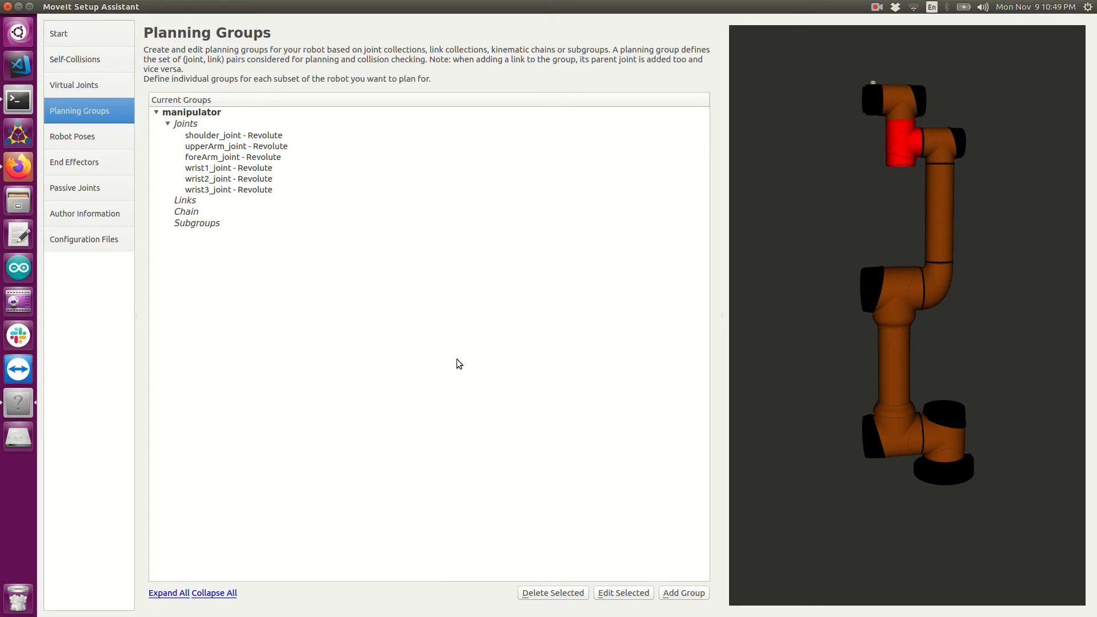
{"action": "left_click", "coordinate": [177, 115]}
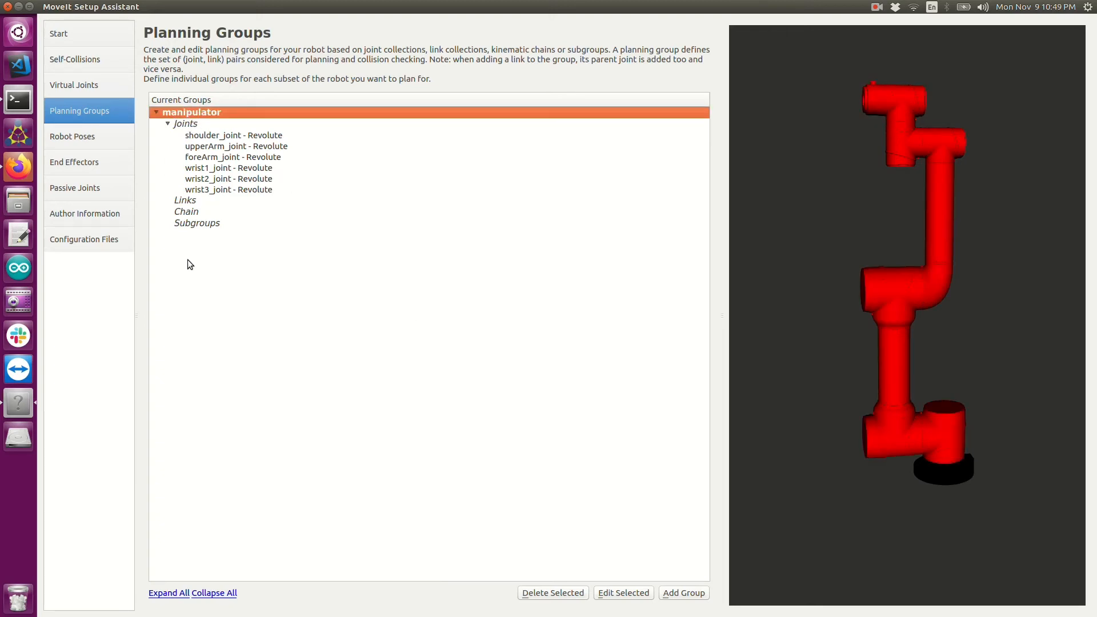
{"action": "left_click", "coordinate": [89, 138]}
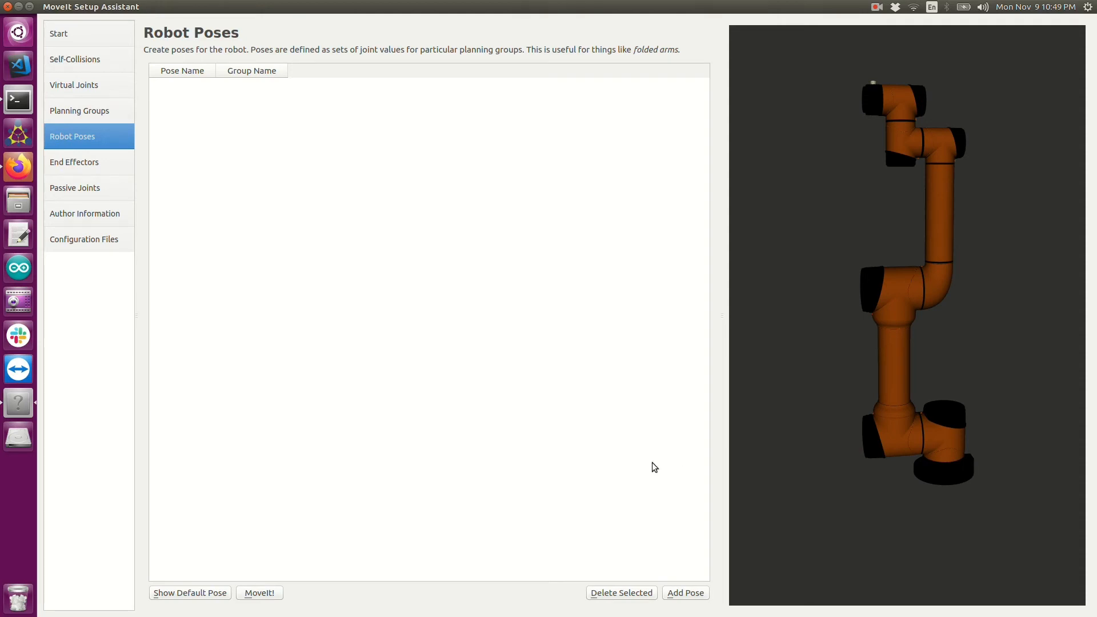
Define and save a pose named stand for manipulator with every joint at 0.0000.
{"action": "left_click", "coordinate": [690, 591]}
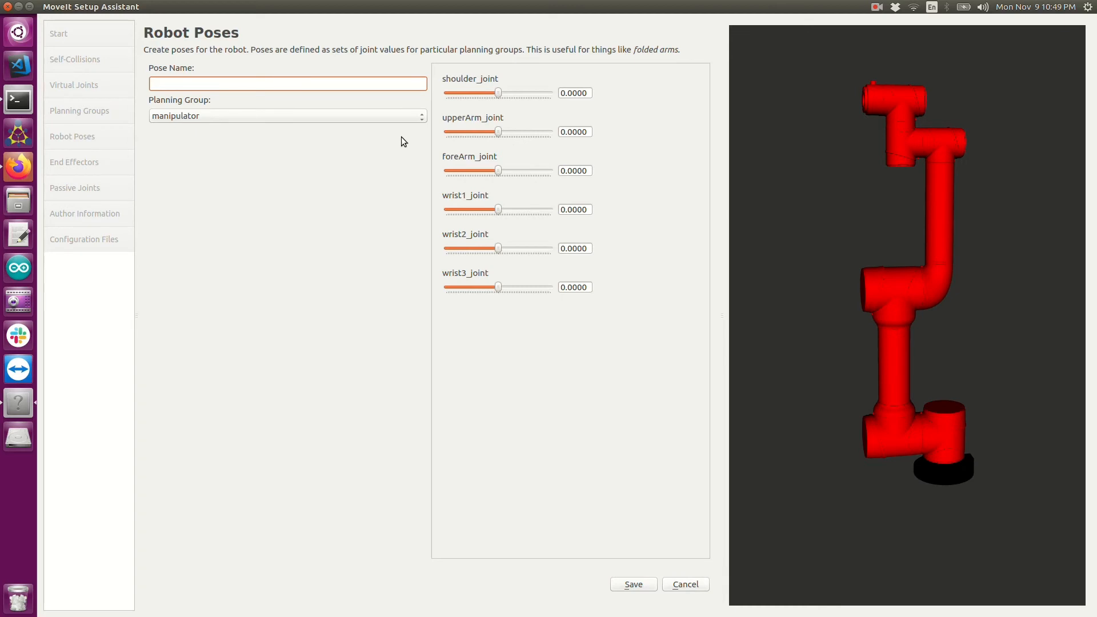
{"action": "type", "text": "stand"}
{"action": "double_click", "coordinate": [219, 87]}
{"action": "left_click", "coordinate": [778, 215]}
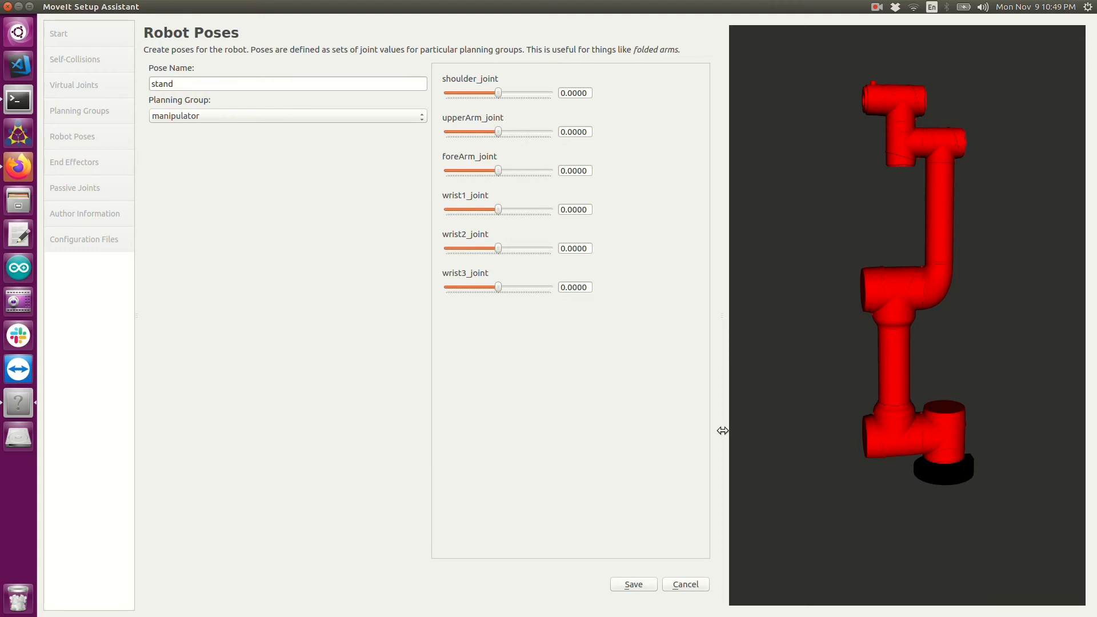
{"action": "left_click", "coordinate": [634, 585]}
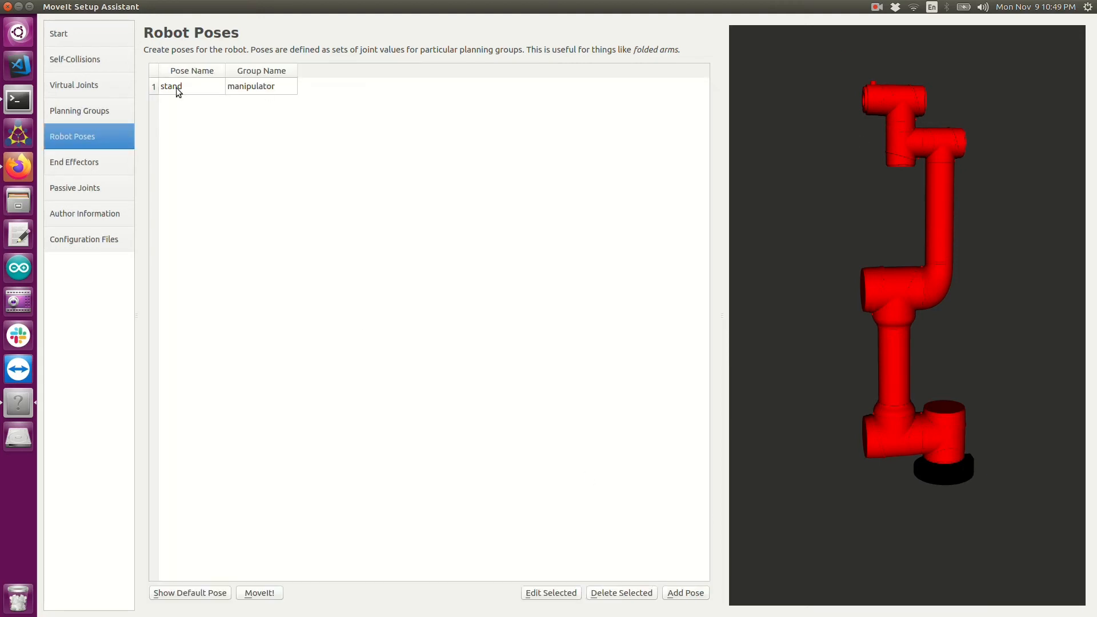
Define a home pose: shoulder negative, upperArm about 0.54, foreArm about 1.31, wrists rotated.
{"action": "left_click", "coordinate": [686, 593]}
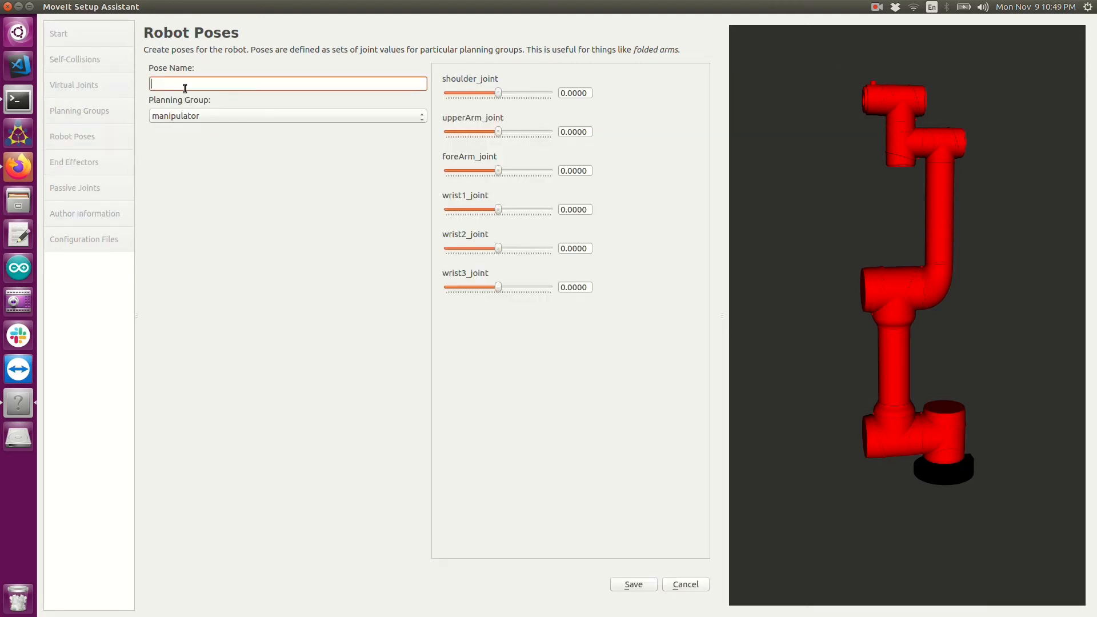
{"action": "type", "text": "home"}
{"action": "left_click_drag", "start_coordinate": [498, 93], "coordinate": [477, 94]}
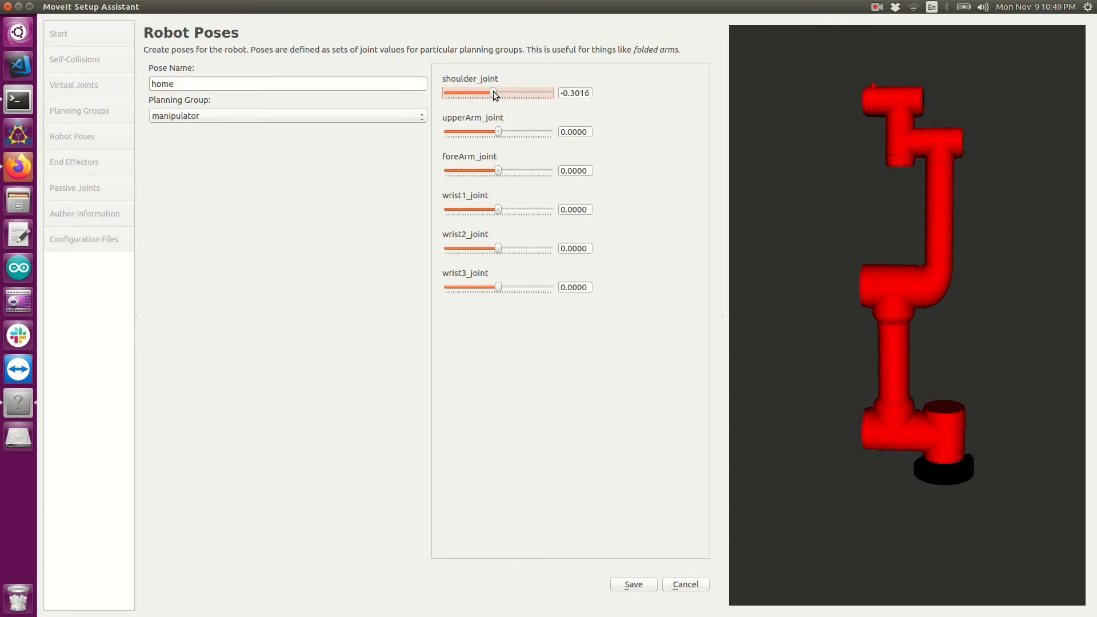
{"action": "left_click_drag", "start_coordinate": [497, 131], "coordinate": [506, 132]}
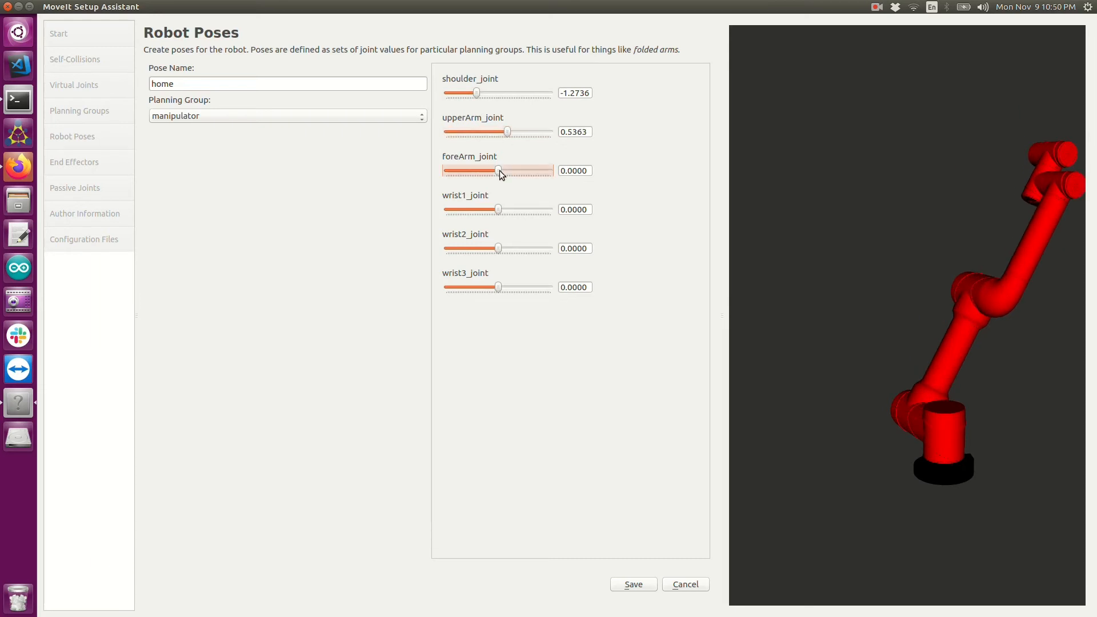
{"action": "left_click_drag", "start_coordinate": [501, 170], "coordinate": [518, 171]}
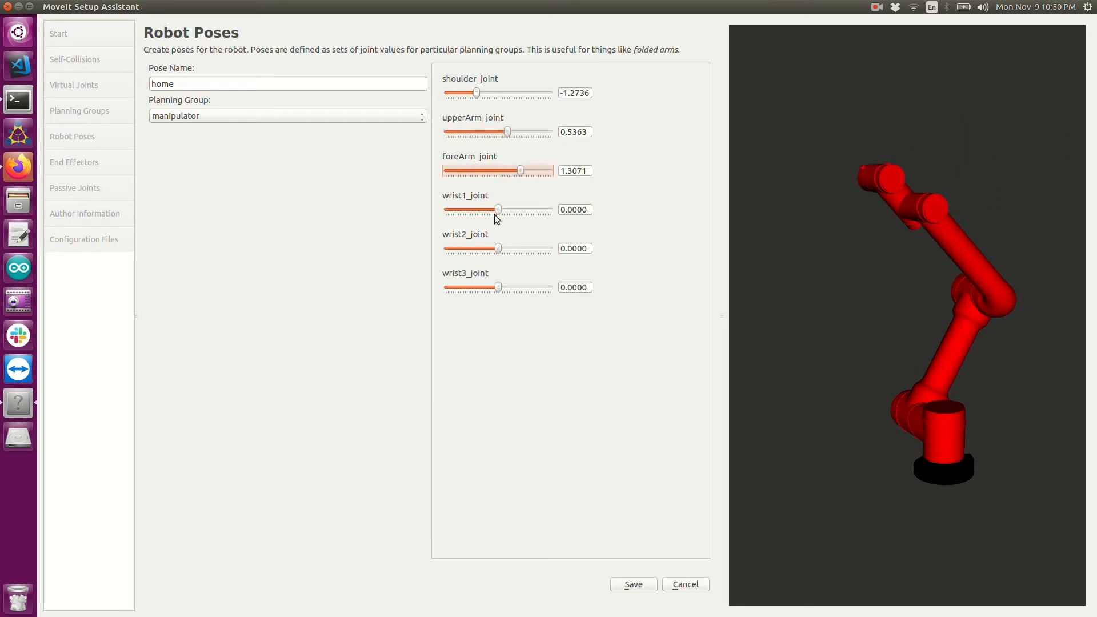
{"action": "left_click_drag", "start_coordinate": [498, 211], "coordinate": [490, 209]}
{"action": "mouse_move", "coordinate": [497, 249]}
{"action": "left_mouse_down"}
{"action": "mouse_move", "coordinate": [561, 250]}
{"action": "mouse_move", "coordinate": [525, 247]}
{"action": "left_mouse_up"}
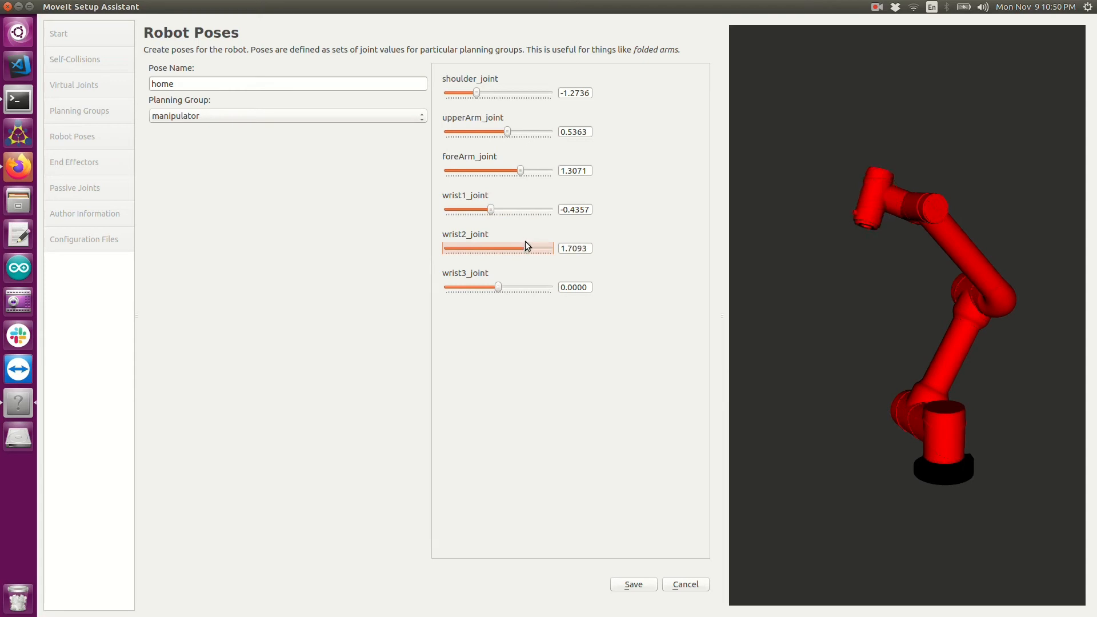
Save the home pose and preview the robot in it.
{"action": "left_click", "coordinate": [641, 583]}
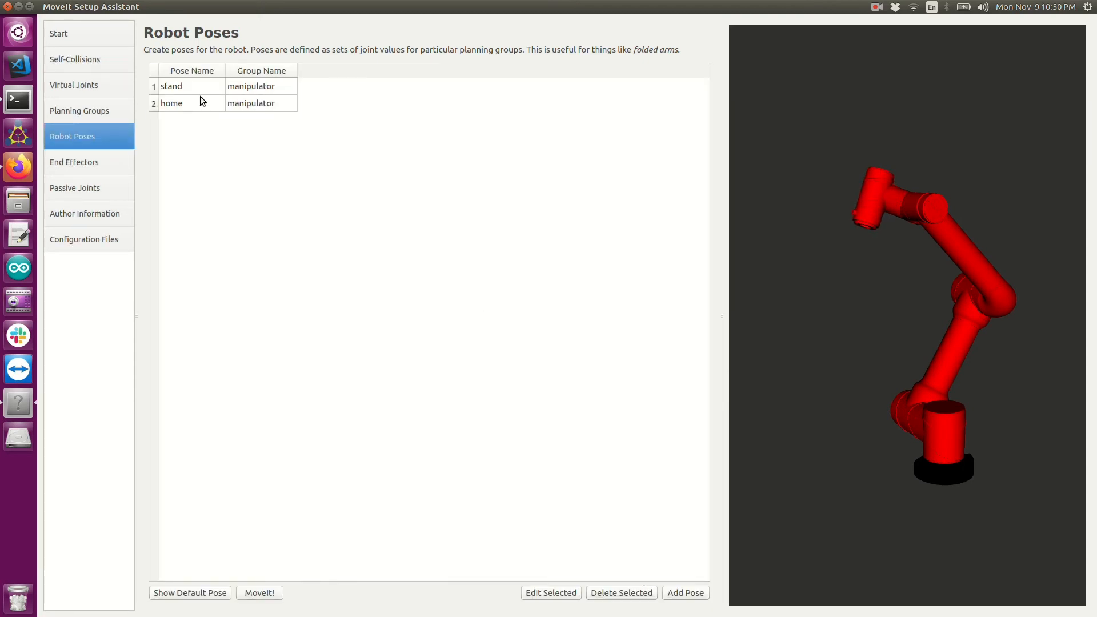
{"action": "left_click", "coordinate": [259, 592]}
Preview the poses twice more and move to the End Effectors page.
{"action": "left_click", "coordinate": [259, 593]}
{"action": "left_click", "coordinate": [260, 596]}
{"action": "left_click", "coordinate": [93, 168]}
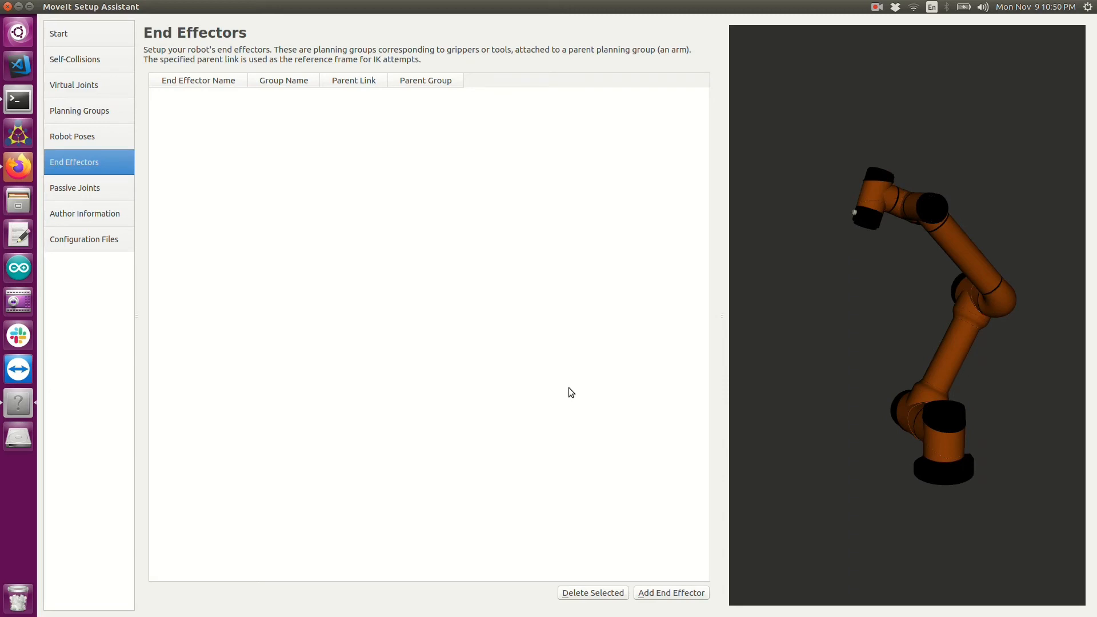
{"action": "left_click", "coordinate": [661, 596]}
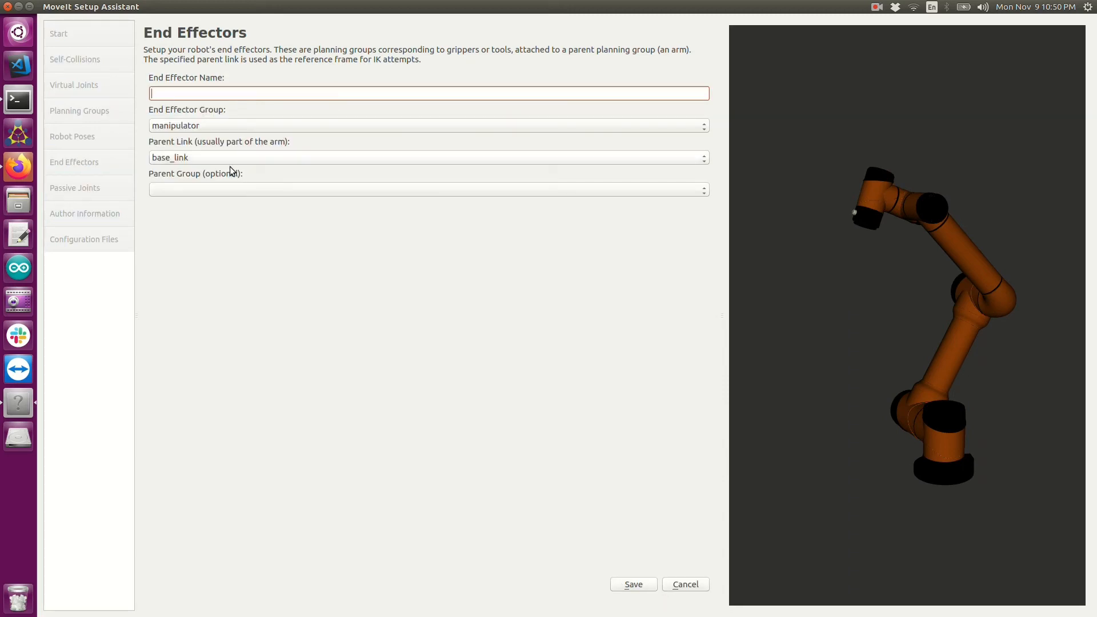
{"action": "type", "text": "gr"}
{"action": "type", "text": "ipper"}
{"action": "key", "text": "BackSpace"}
{"action": "key", "text": "BackSpace"}
{"action": "key", "text": "BackSpace"}
{"action": "key", "text": "BackSpace"}
{"action": "key", "text": "BackSpace"}
{"action": "key", "text": "BackSpace"}
{"action": "key", "text": "BackSpace"}
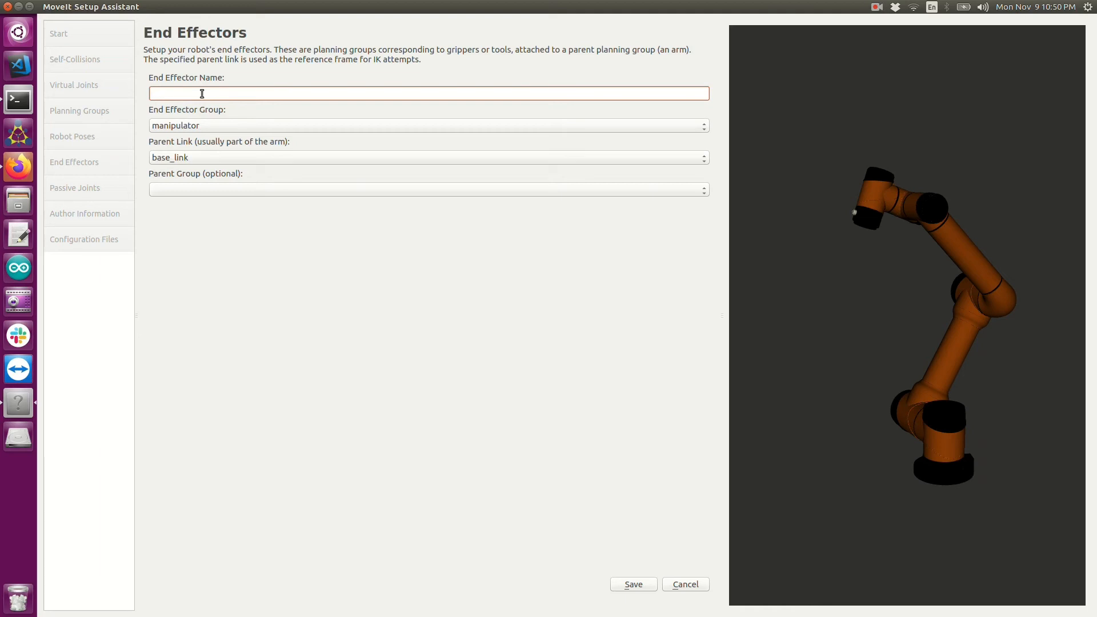
{"action": "type", "text": "hand"}
{"action": "left_click_drag", "start_coordinate": [184, 94], "coordinate": [142, 93]}
{"action": "left_click", "coordinate": [195, 128]}
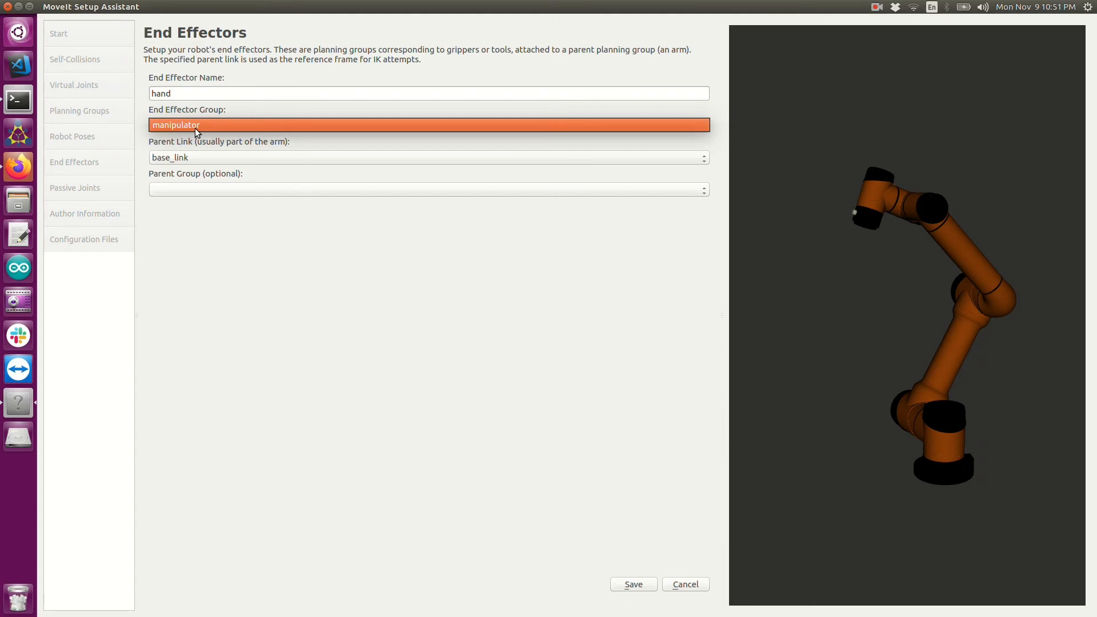
{"action": "left_click", "coordinate": [195, 128]}
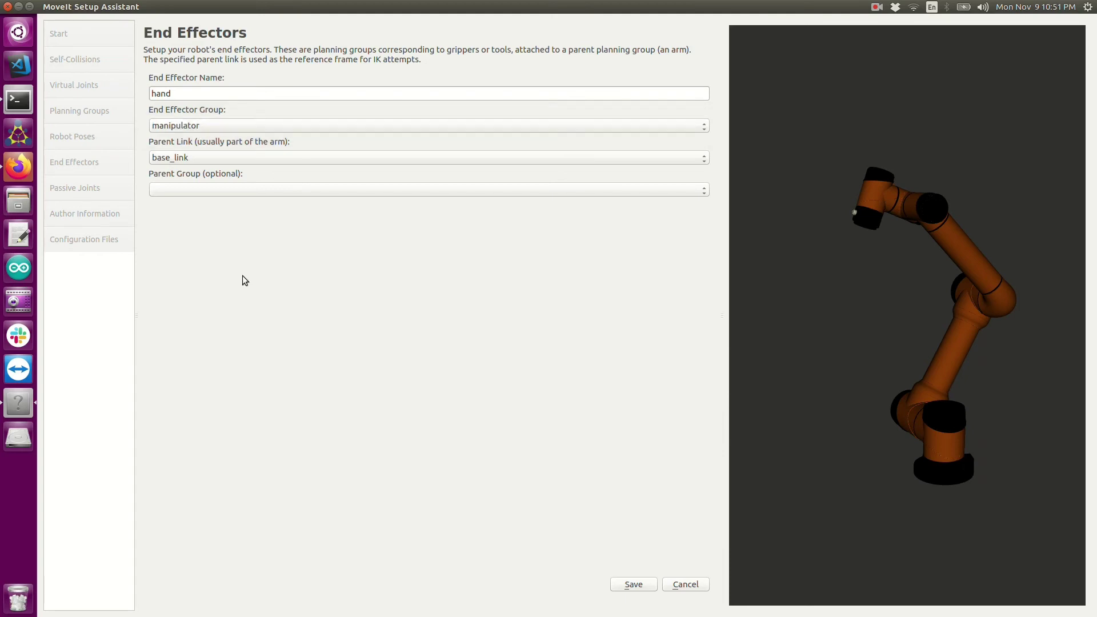
{"action": "left_click", "coordinate": [240, 158]}
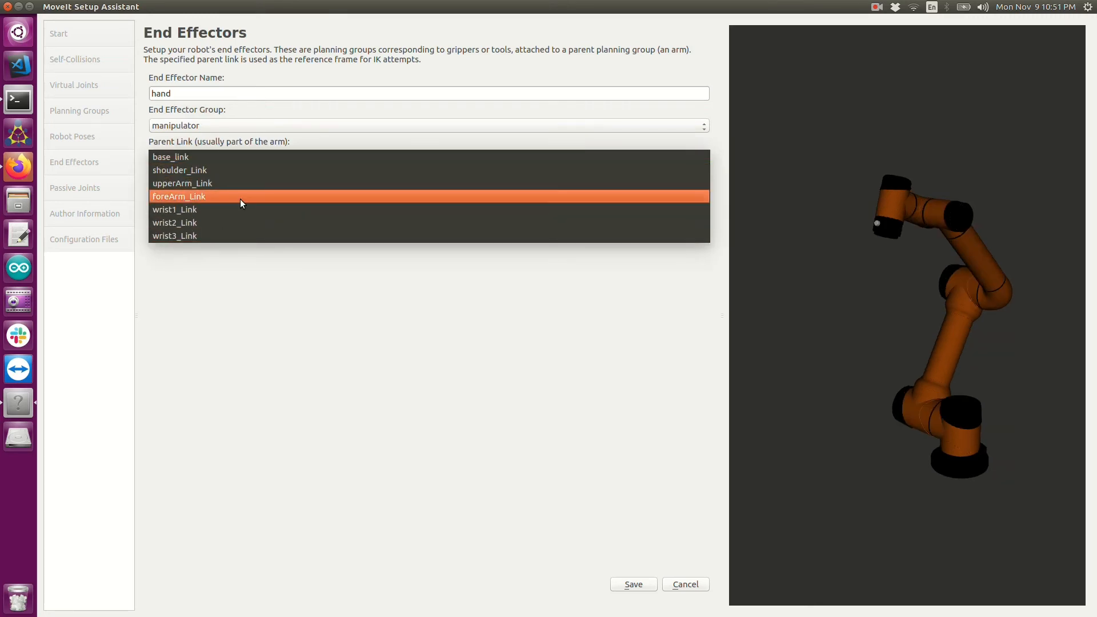
{"action": "left_click", "coordinate": [185, 235]}
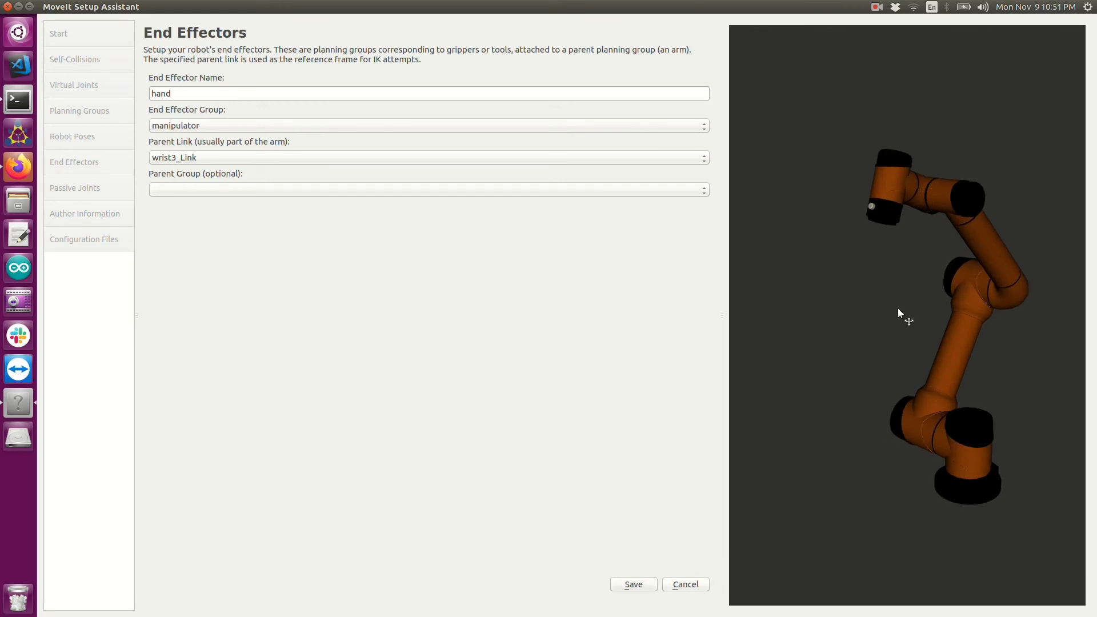
{"action": "mouse_move", "coordinate": [898, 314]}
{"action": "left_mouse_down"}
{"action": "mouse_move", "coordinate": [897, 294]}
{"action": "mouse_move", "coordinate": [884, 297]}
{"action": "mouse_move", "coordinate": [888, 312]}
{"action": "left_mouse_up"}
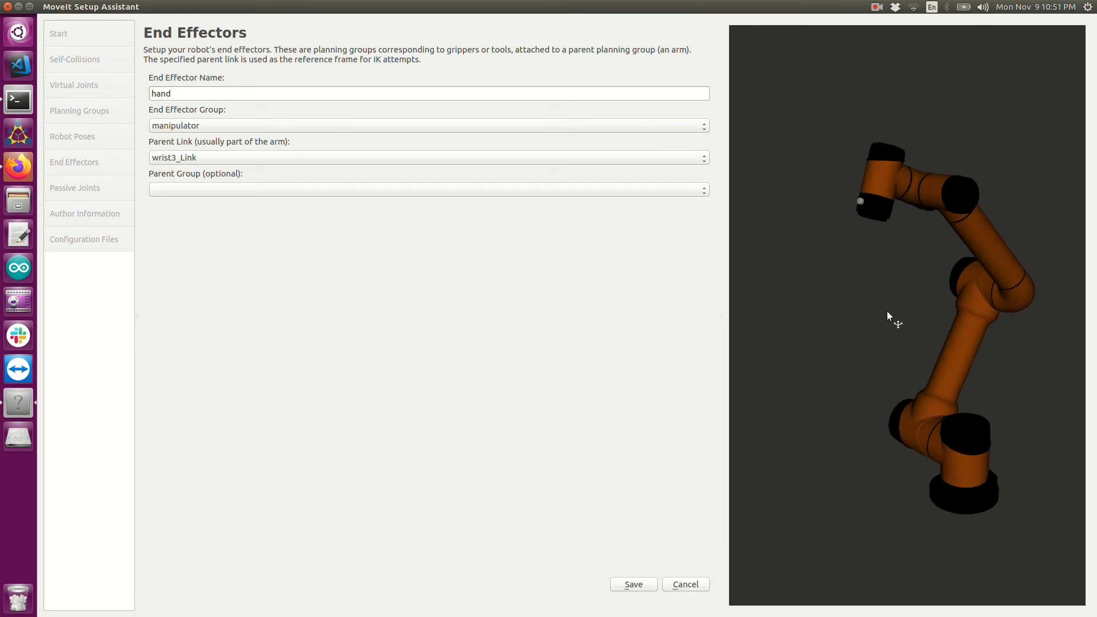
{"action": "mouse_move", "coordinate": [876, 226]}
{"action": "left_mouse_down"}
{"action": "mouse_move", "coordinate": [863, 222]}
{"action": "mouse_move", "coordinate": [837, 249]}
{"action": "left_mouse_up"}
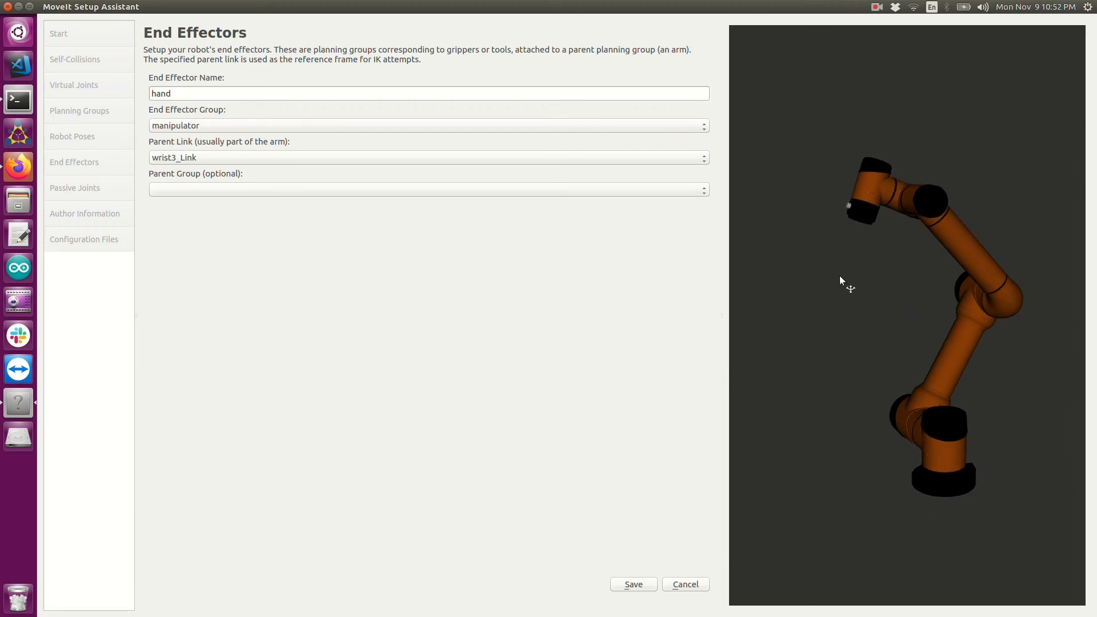
{"action": "left_click_drag", "start_coordinate": [842, 283], "coordinate": [865, 289]}
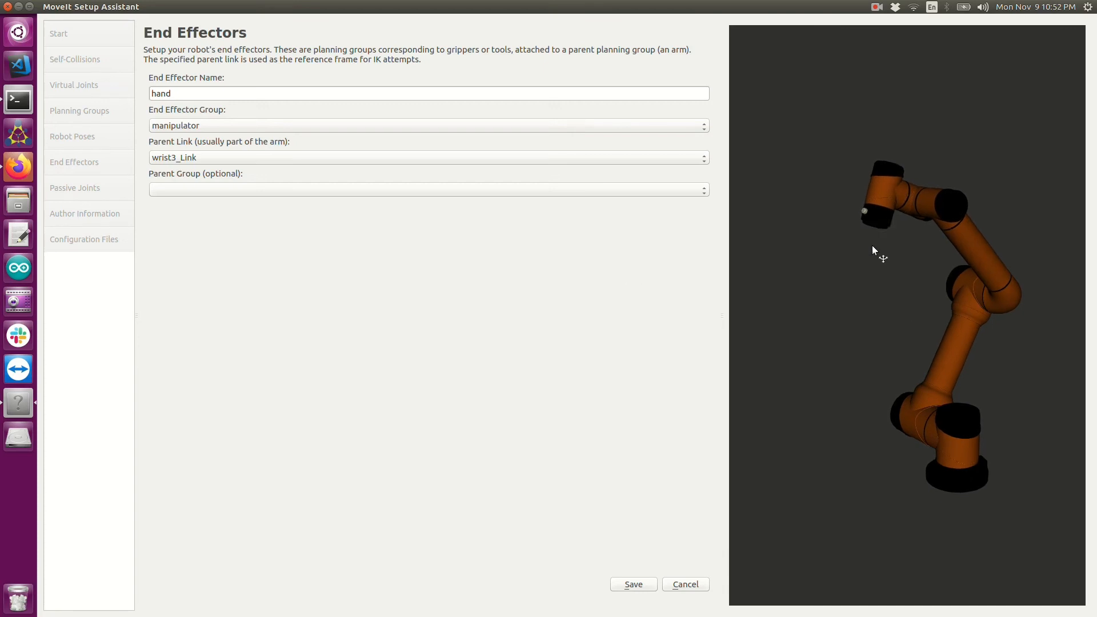
{"action": "left_click", "coordinate": [686, 583]}
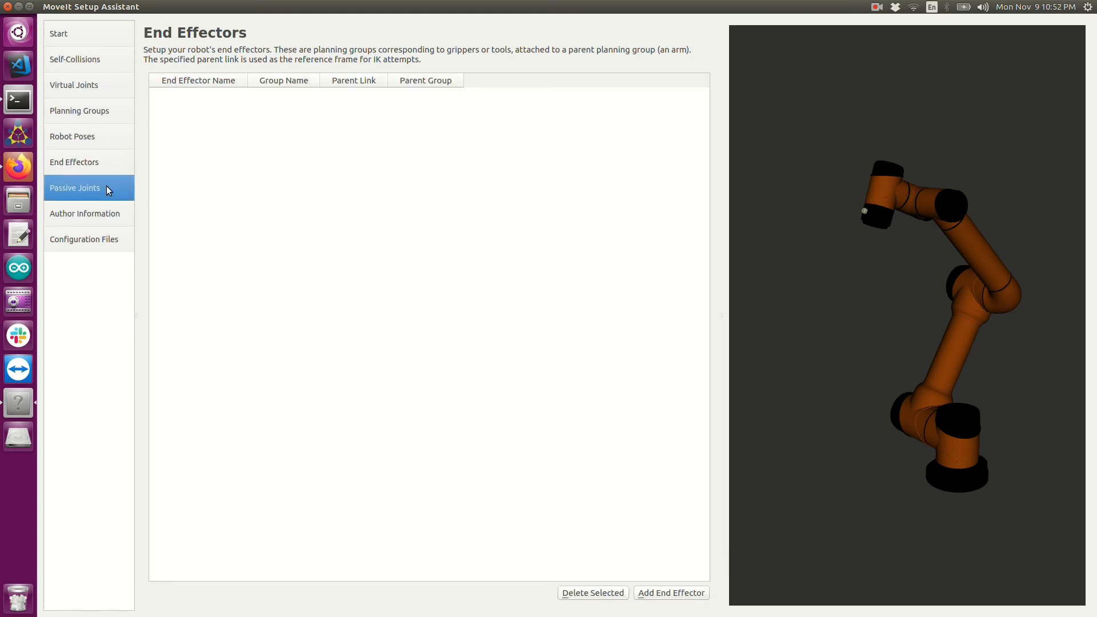
Review each joint on the Passive Joints page without making any passive.
{"action": "left_click", "coordinate": [106, 186]}
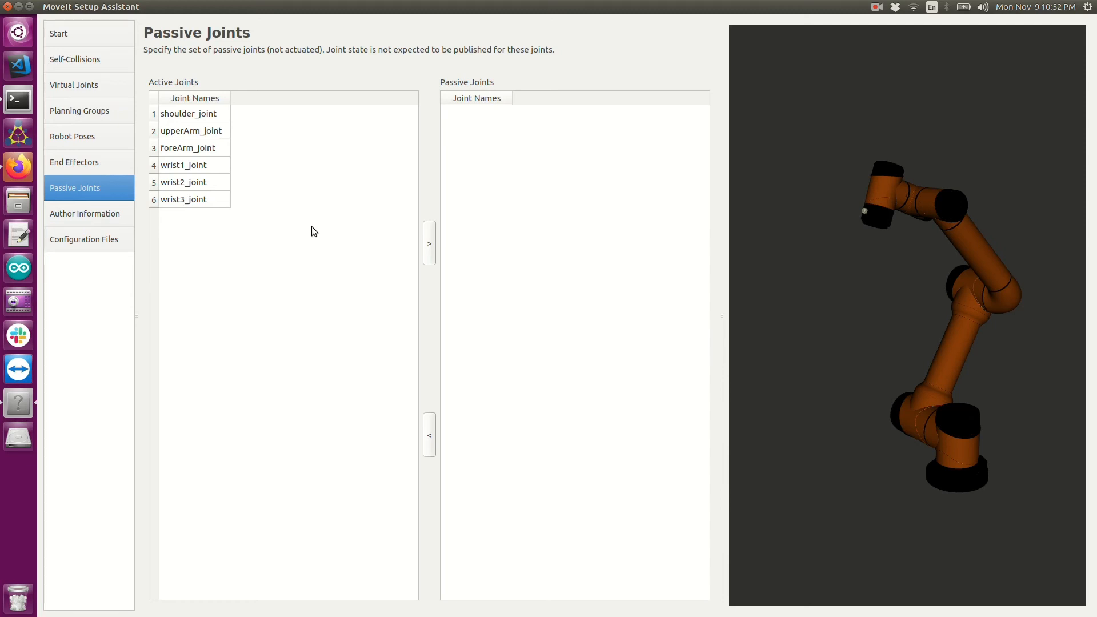
{"action": "left_click", "coordinate": [177, 115]}
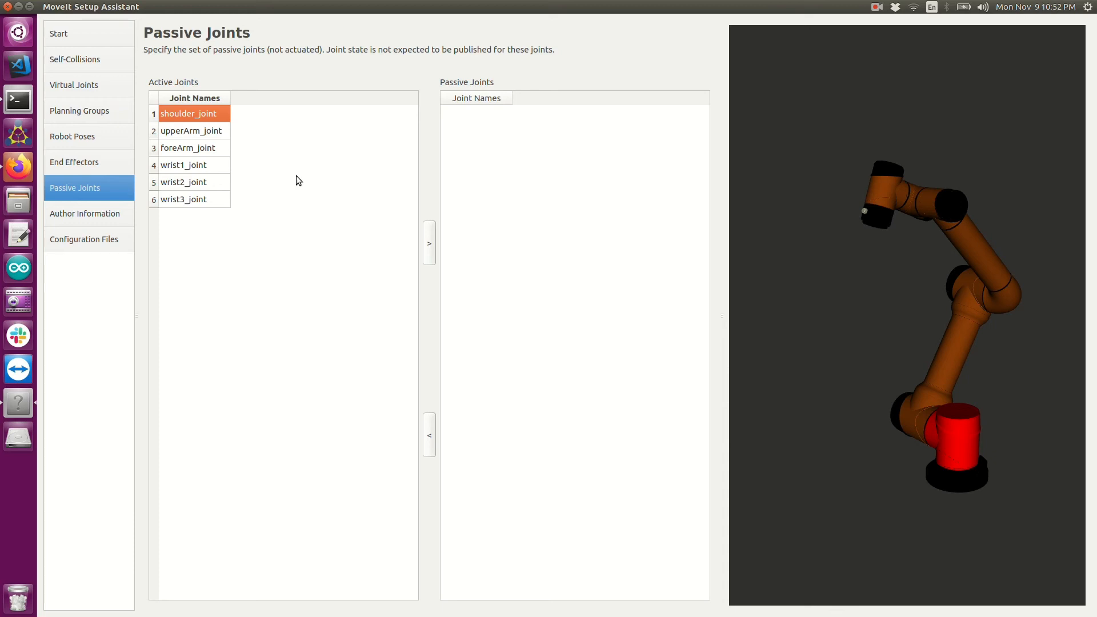
{"action": "left_click", "coordinate": [296, 176]}
{"action": "left_click", "coordinate": [190, 131]}
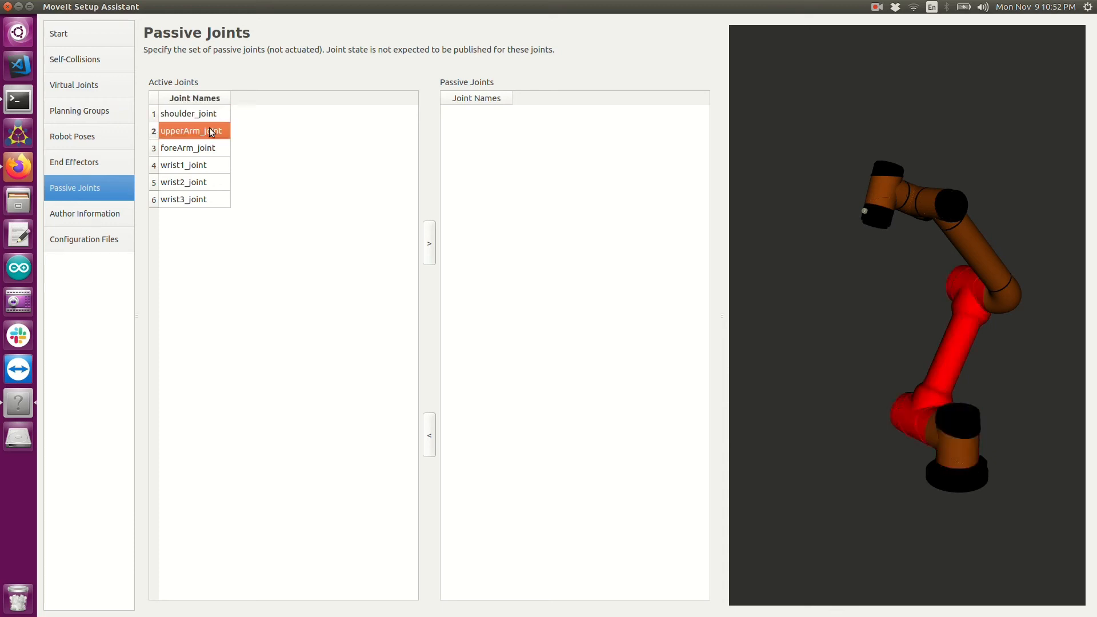
{"action": "left_click", "coordinate": [187, 147]}
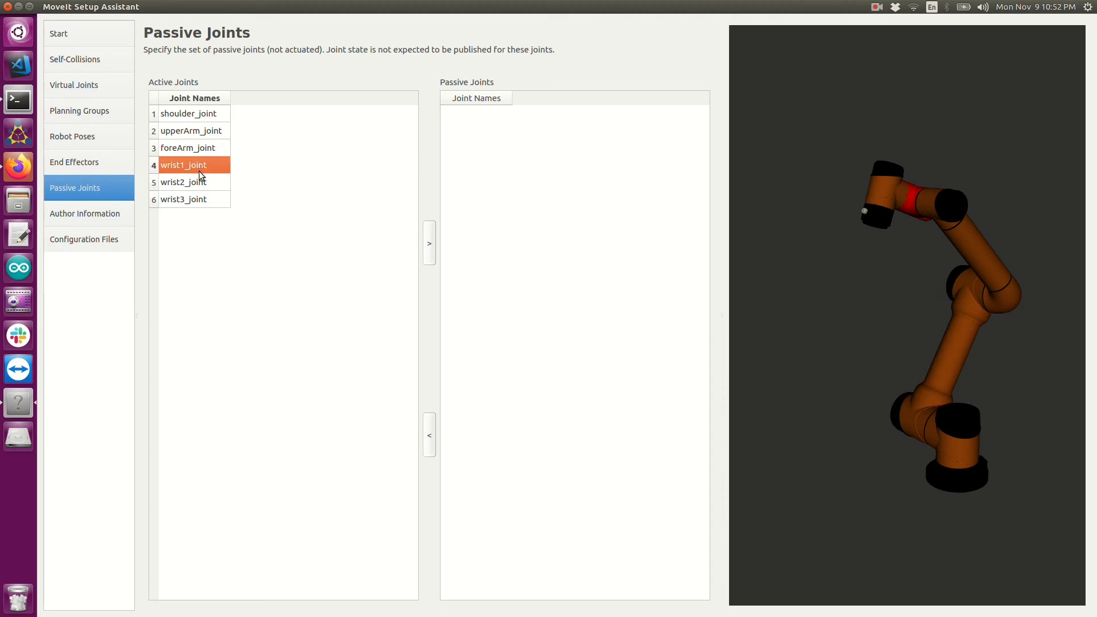
{"action": "left_click", "coordinate": [203, 183]}
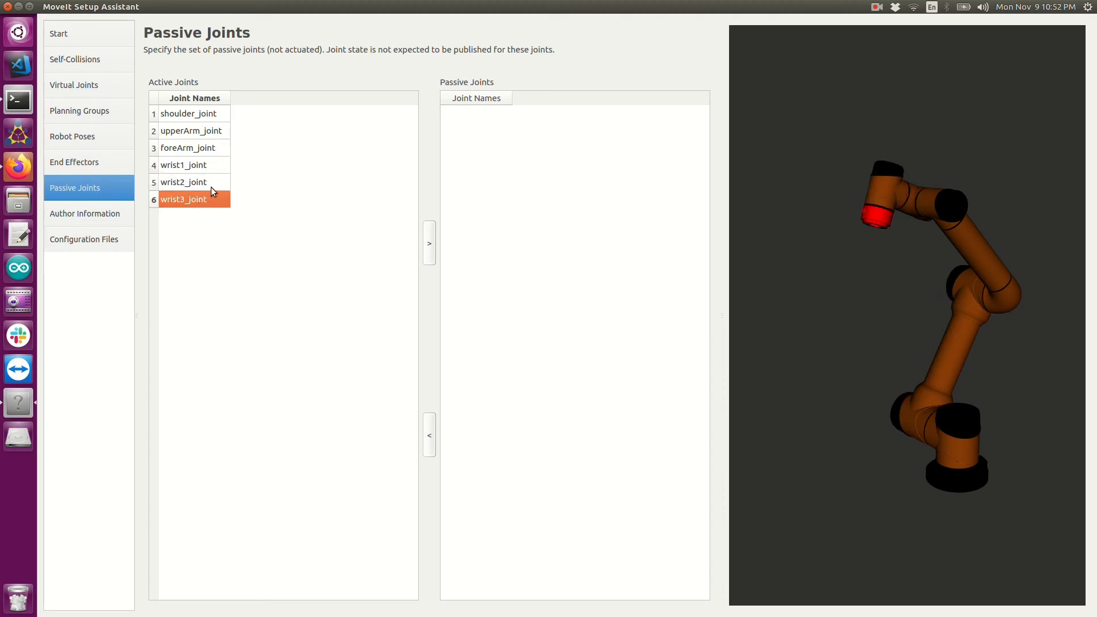
{"action": "left_click", "coordinate": [215, 113]}
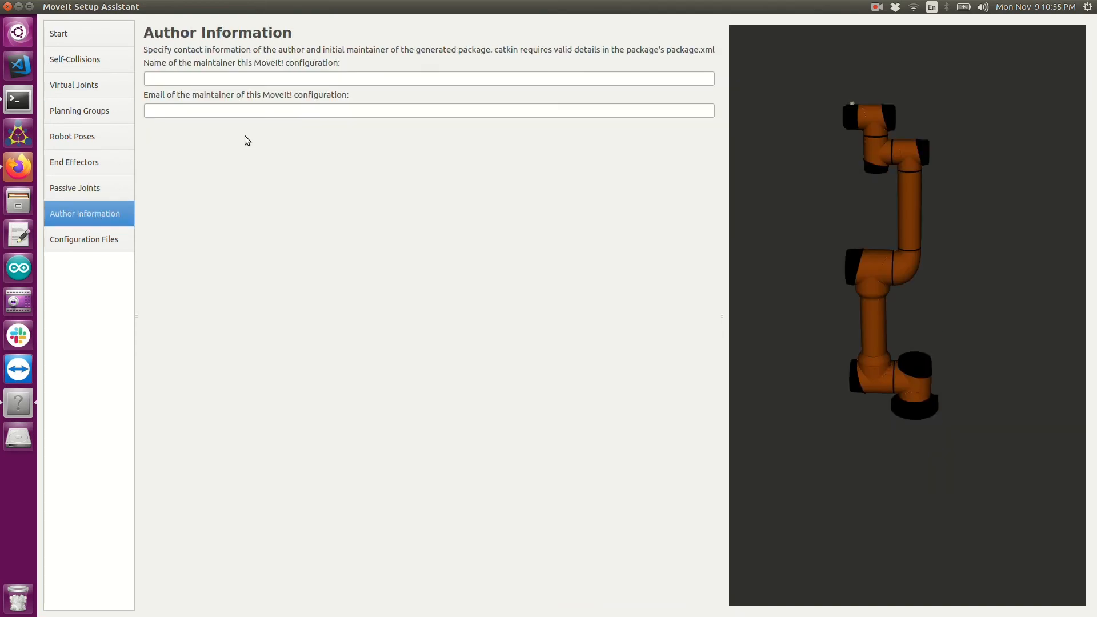
Fill in the maintainer name and email and move to the Configuration Files page.
{"action": "left_click", "coordinate": [240, 81]}
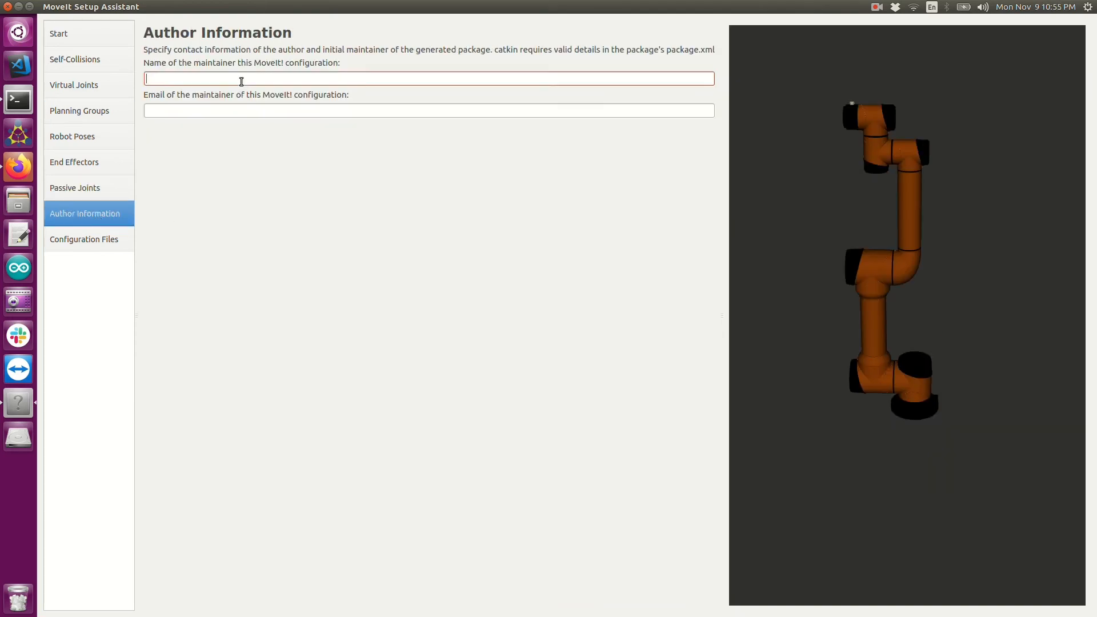
{"action": "type", "text": "stephen z"}
{"action": "type", "text": "uccaro"}
{"action": "left_click", "coordinate": [268, 110]}
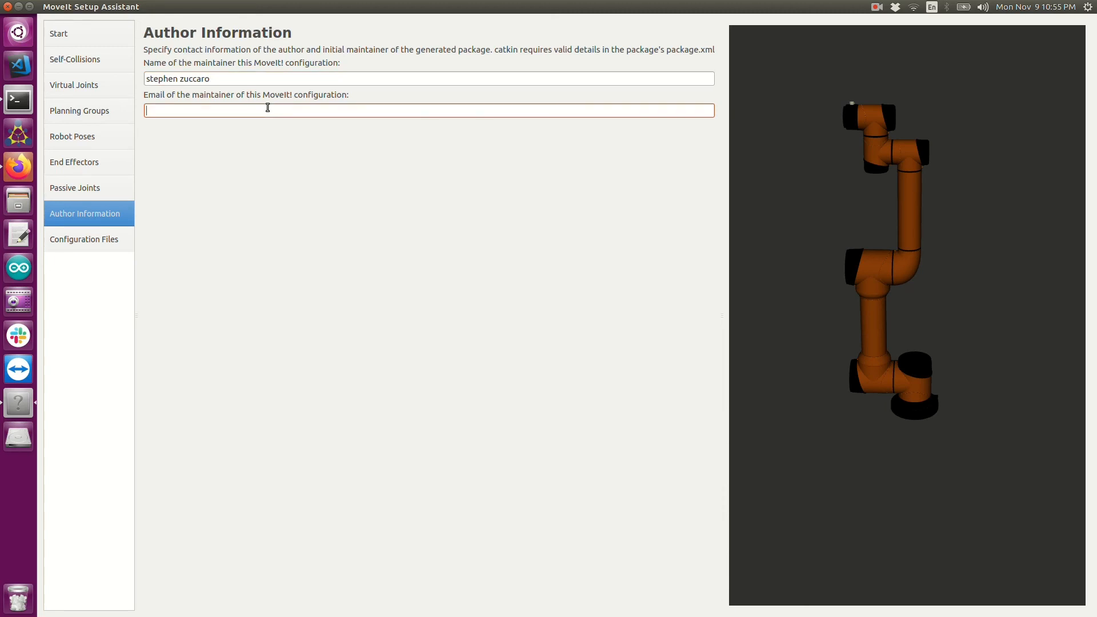
{"action": "left_click_drag", "start_coordinate": [215, 111], "coordinate": [142, 132]}
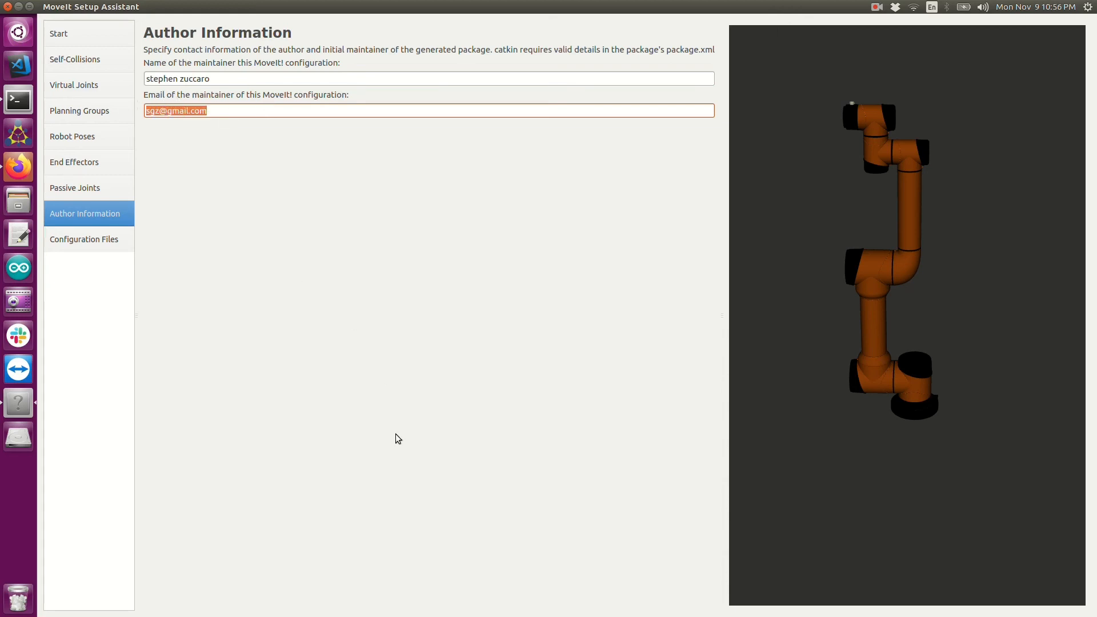
{"action": "left_click", "coordinate": [96, 238]}
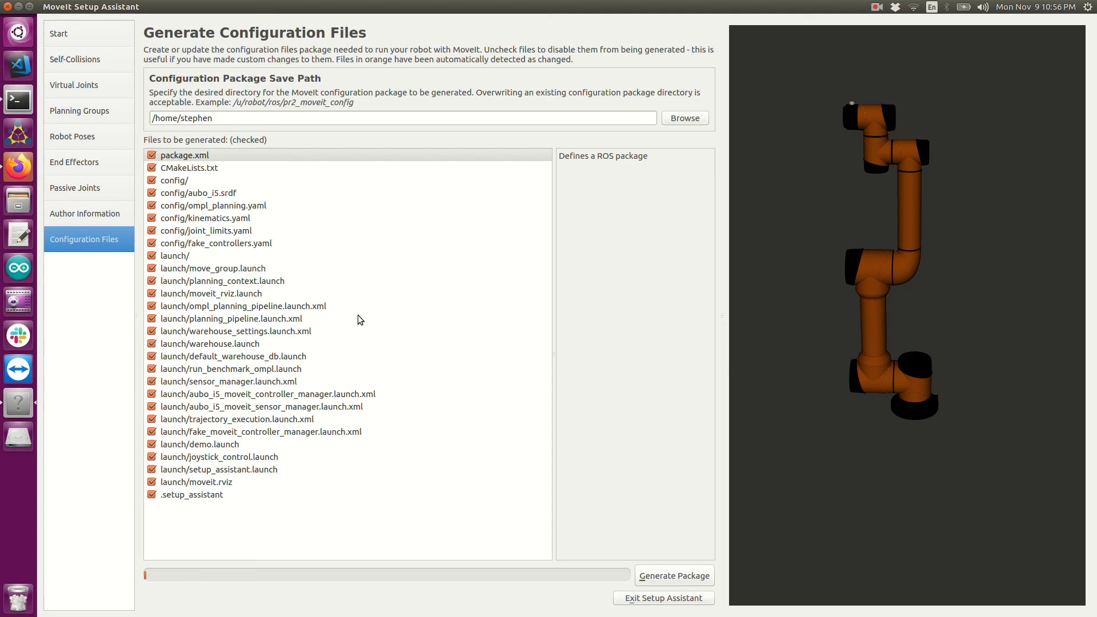
{"action": "mouse_move", "coordinate": [249, 444]}
{"action": "left_mouse_down"}
{"action": "mouse_move", "coordinate": [252, 156]}
{"action": "mouse_move", "coordinate": [255, 500]}
{"action": "mouse_move", "coordinate": [231, 154]}
{"action": "mouse_move", "coordinate": [248, 184]}
{"action": "left_mouse_up"}
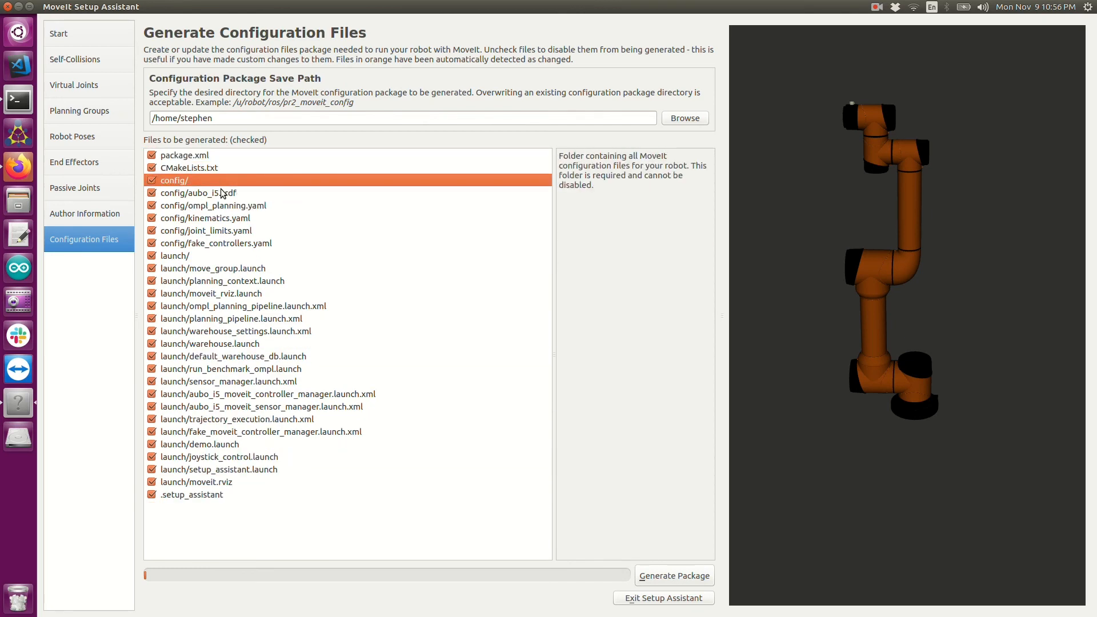
{"action": "left_click", "coordinate": [215, 155]}
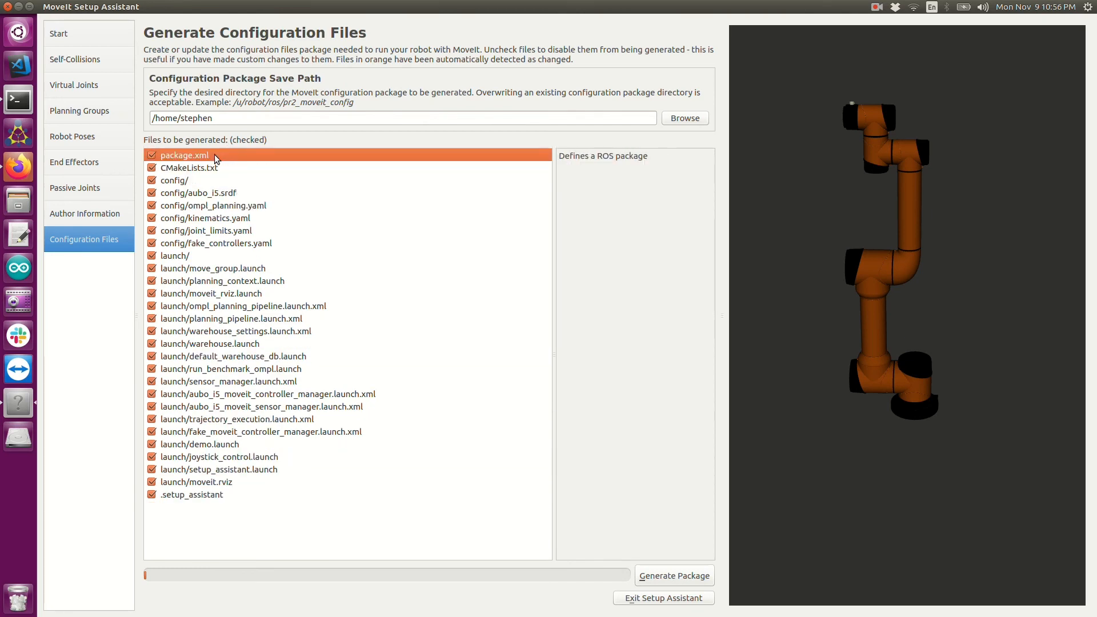
{"action": "left_click", "coordinate": [206, 179]}
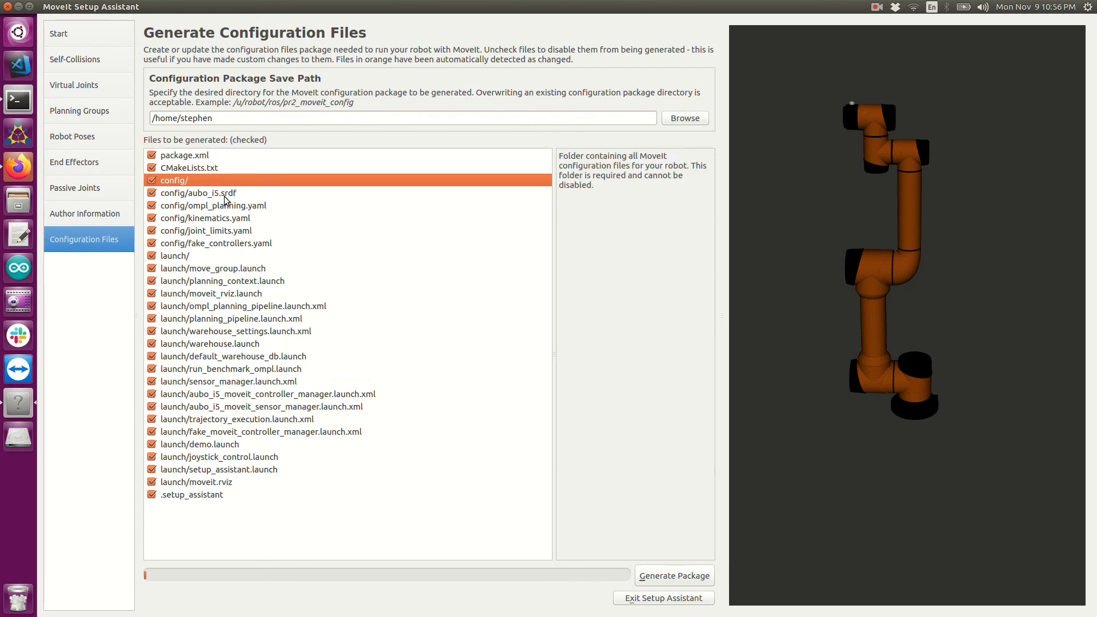
{"action": "left_click", "coordinate": [227, 195]}
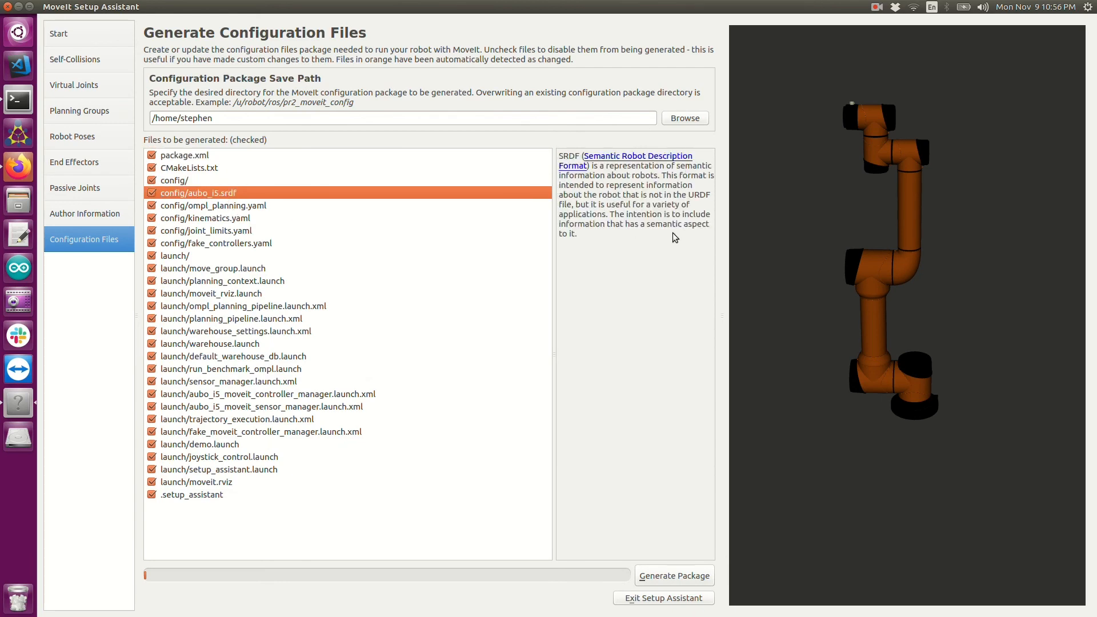
{"action": "left_click", "coordinate": [244, 207]}
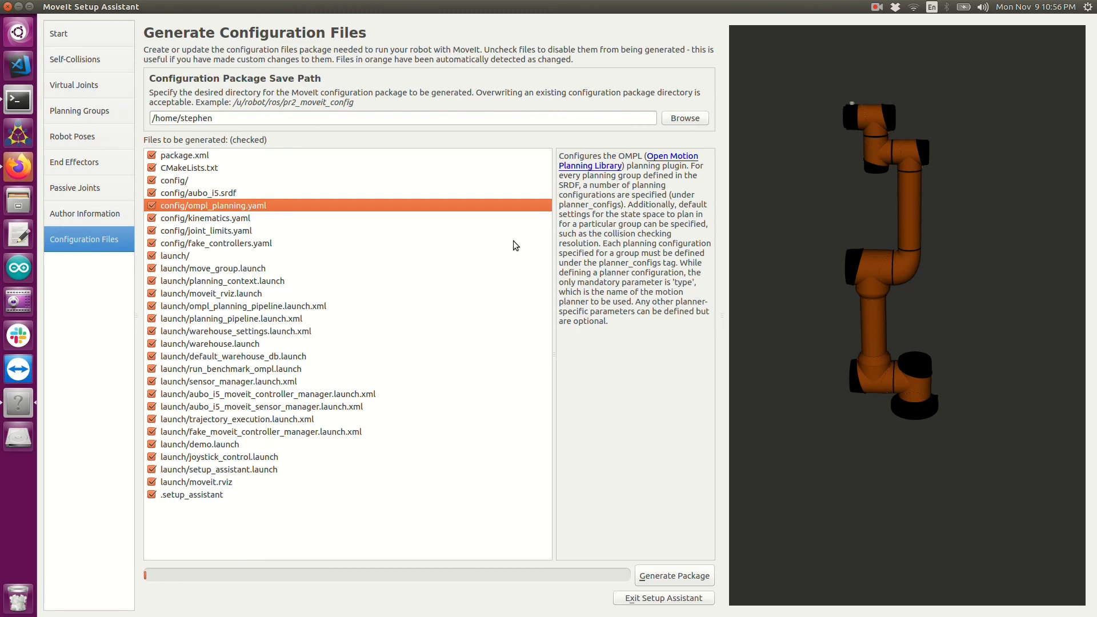
{"action": "left_click", "coordinate": [206, 220]}
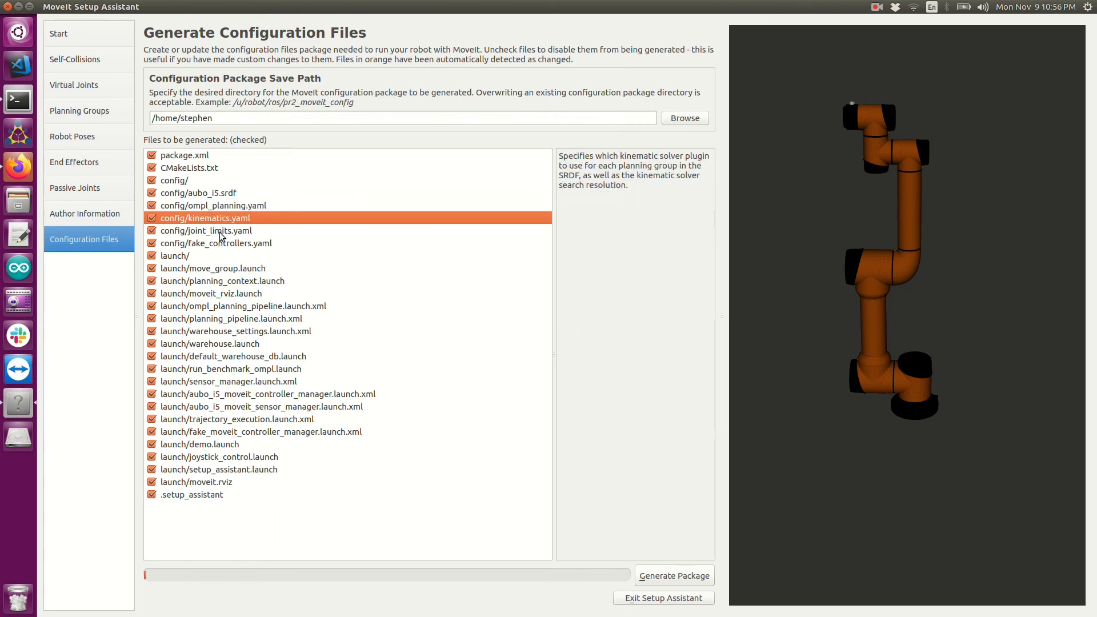
{"action": "left_click", "coordinate": [222, 231]}
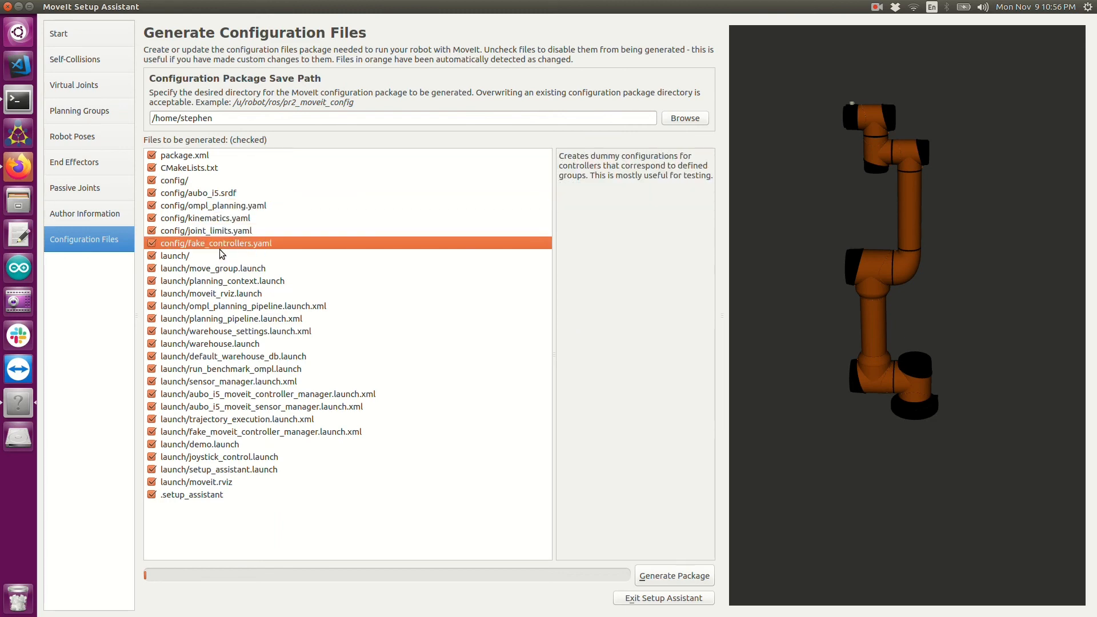
{"action": "left_click", "coordinate": [227, 256]}
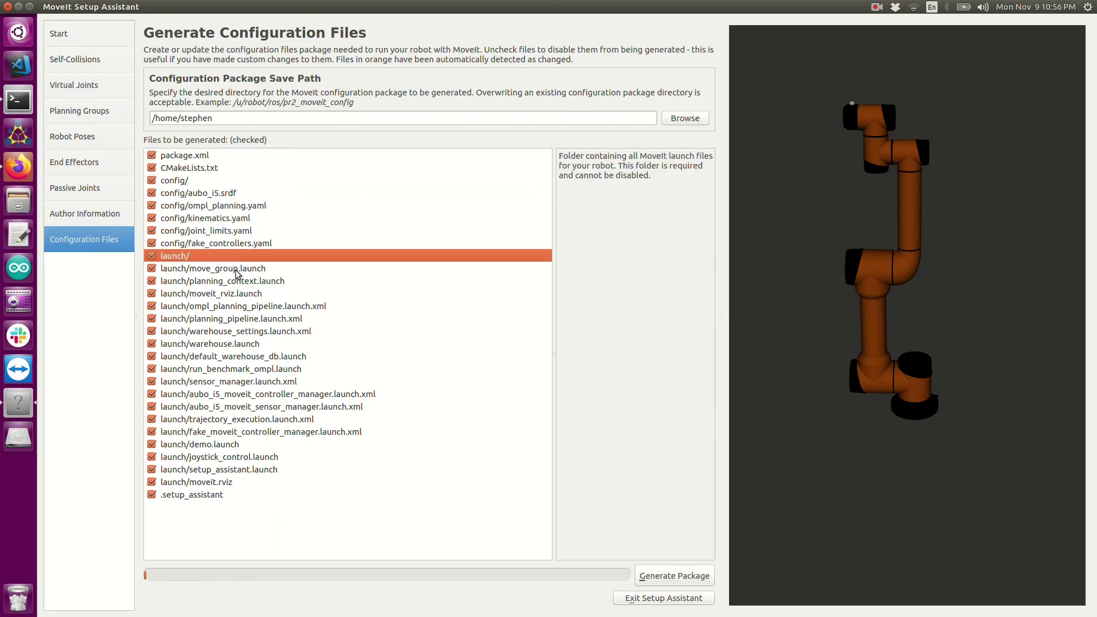
{"action": "left_click", "coordinate": [264, 283]}
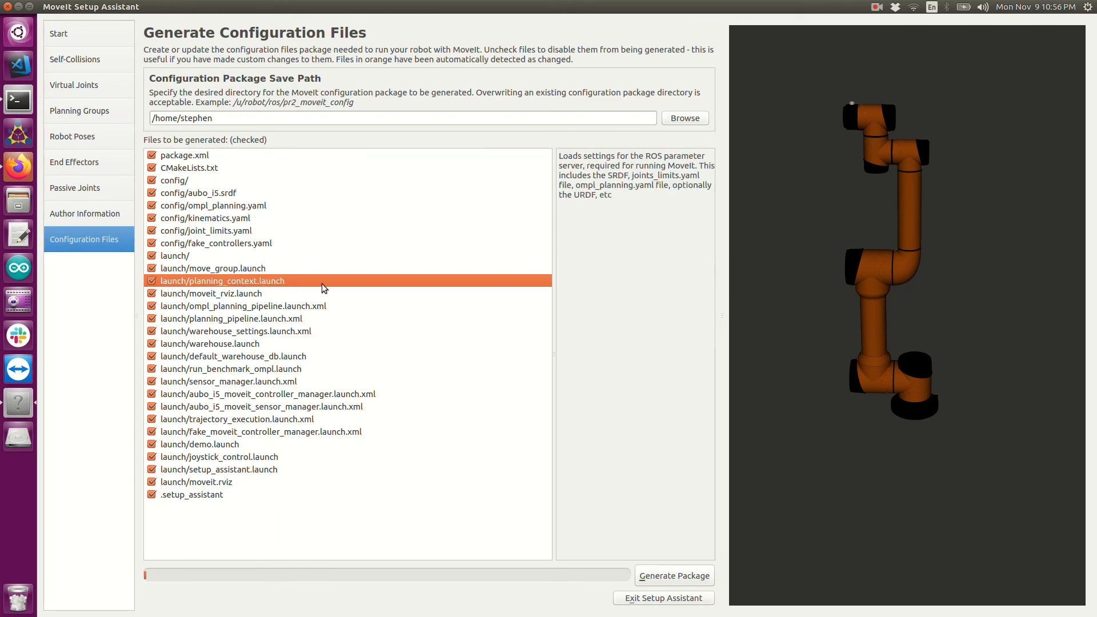
{"action": "left_click", "coordinate": [293, 408]}
Browse for the package save location into the moveit_aubo_ws/src folder.
{"action": "left_click", "coordinate": [219, 496]}
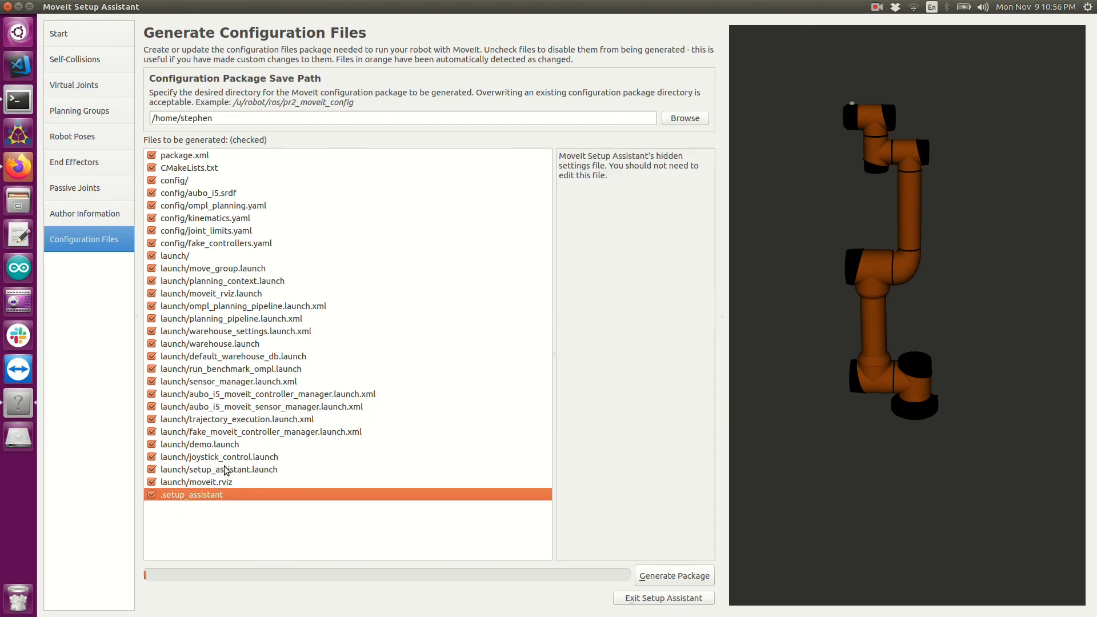
{"action": "left_click", "coordinate": [227, 470]}
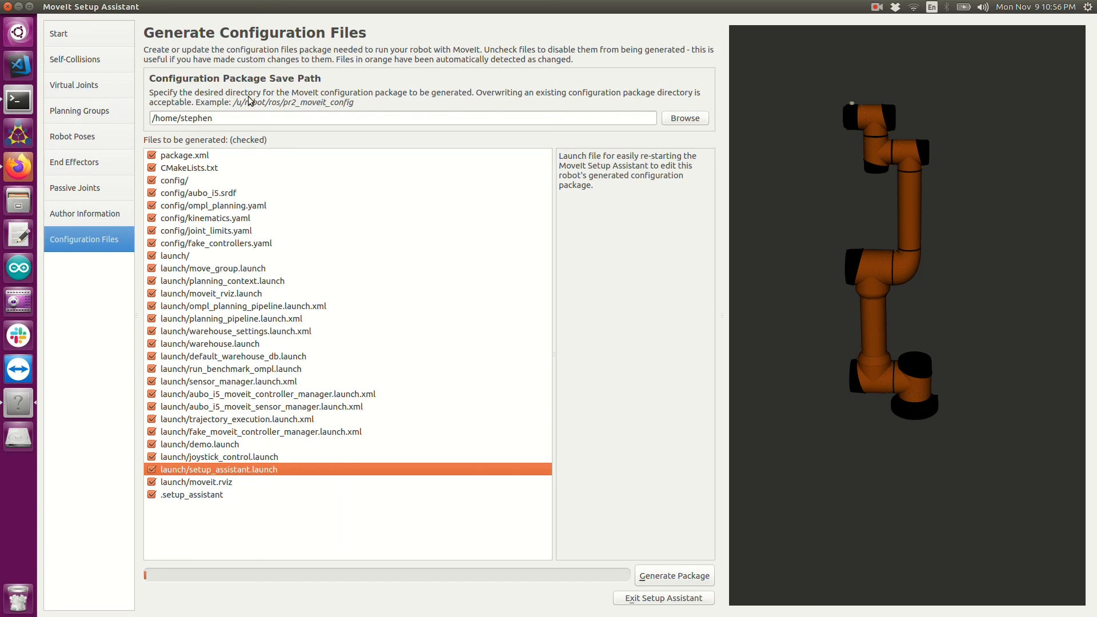
{"action": "left_click", "coordinate": [702, 122]}
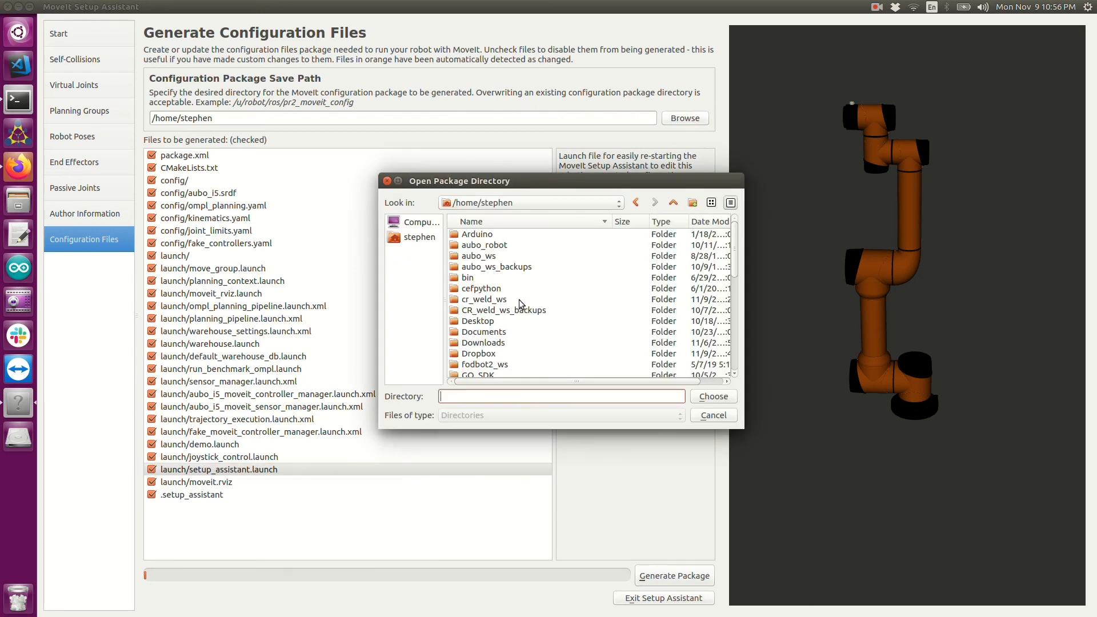
{"action": "scroll", "coordinate": [546, 317], "scroll_direction": "down", "scroll_amount": 2}
{"action": "scroll", "coordinate": [546, 317], "scroll_direction": "down", "scroll_amount": 1}
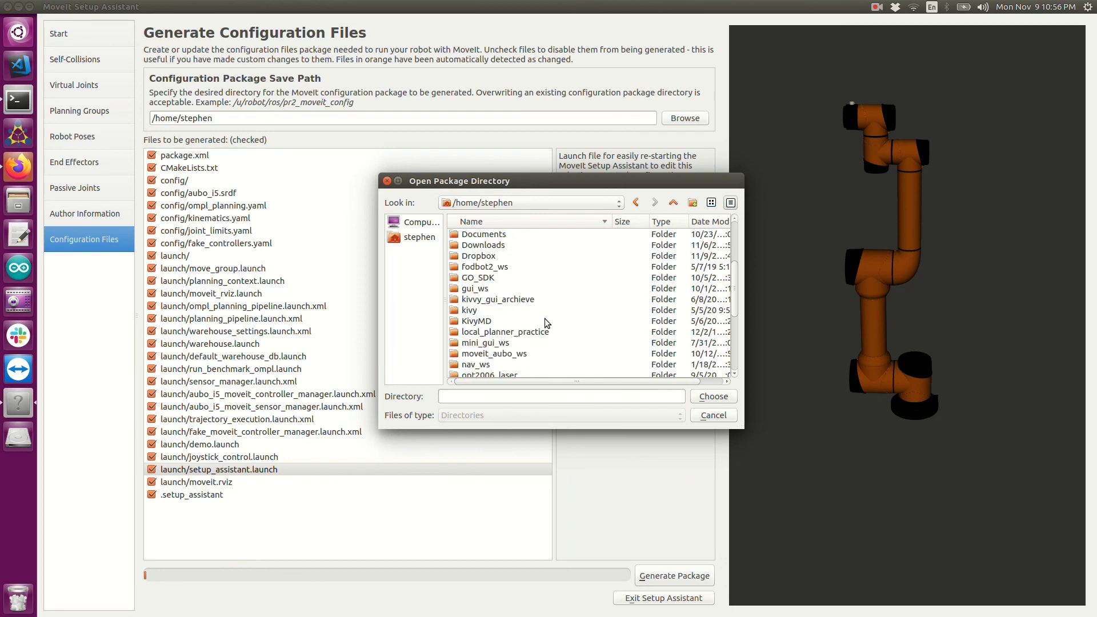
{"action": "scroll", "coordinate": [545, 317], "scroll_direction": "down", "scroll_amount": 1}
{"action": "double_click", "coordinate": [496, 320]}
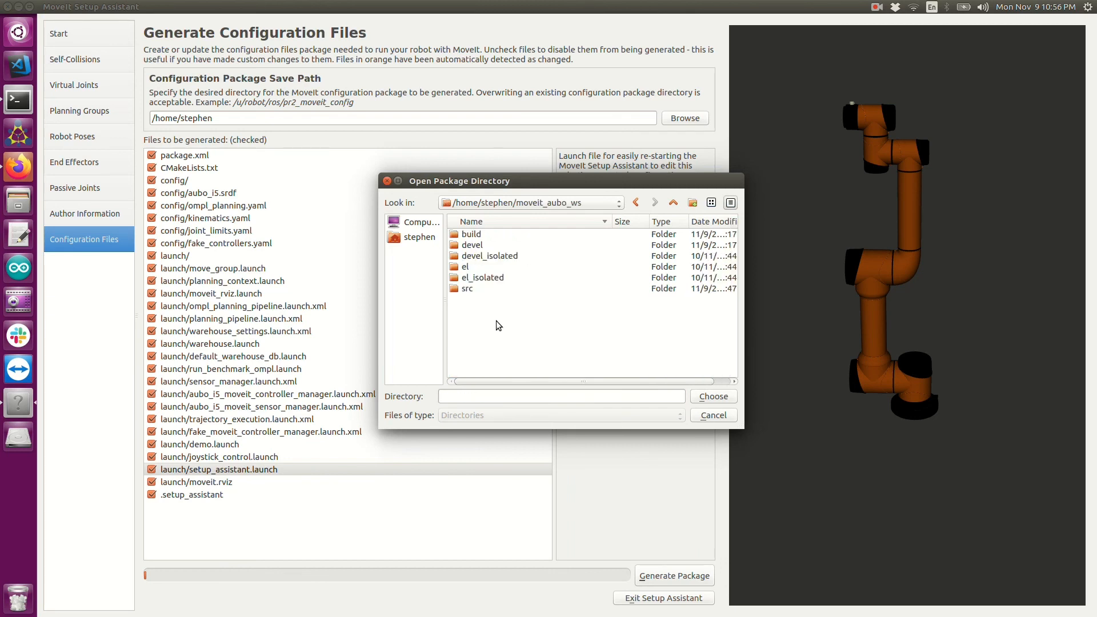
{"action": "double_click", "coordinate": [471, 290]}
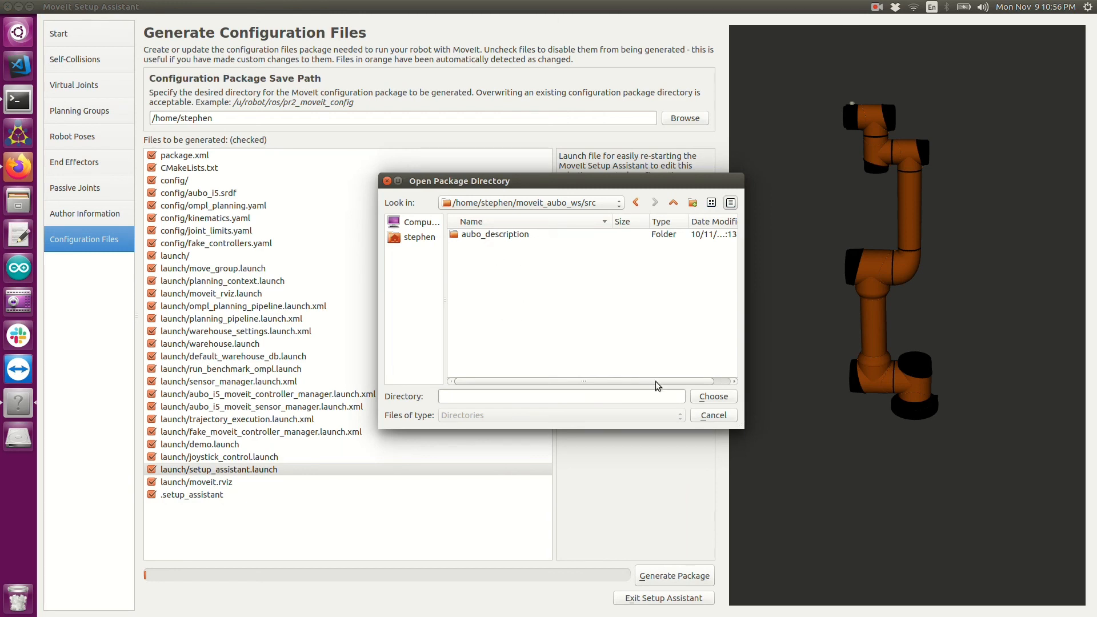
Set the save path to moveit_aubo_ws/src/aubo_moveit_config, keeping all files checked.
{"action": "left_click", "coordinate": [713, 396]}
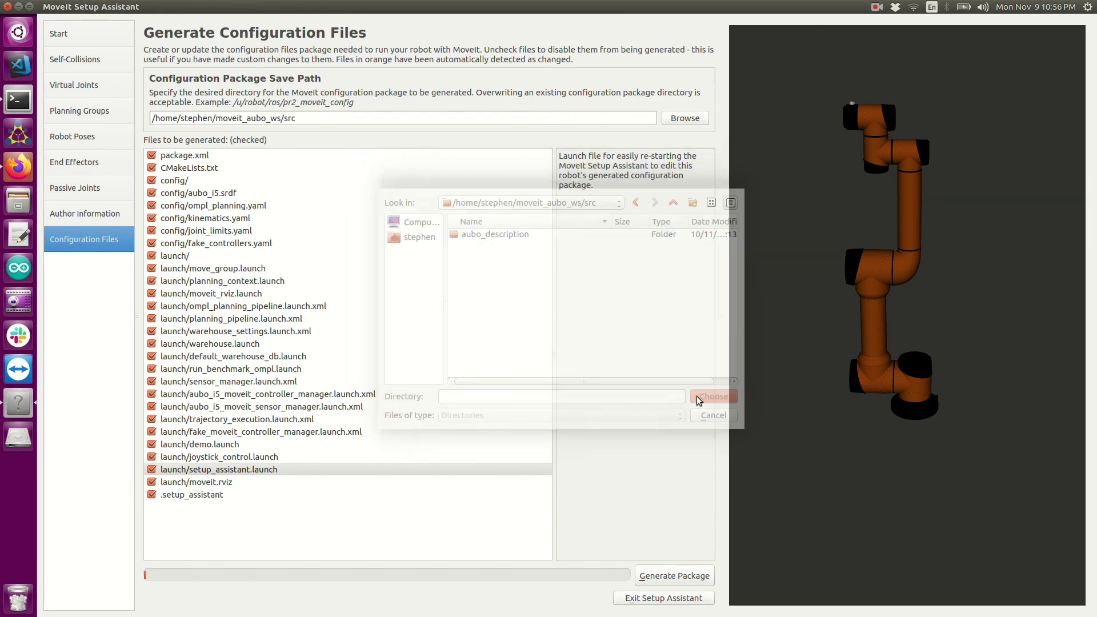
{"action": "left_click", "coordinate": [307, 118]}
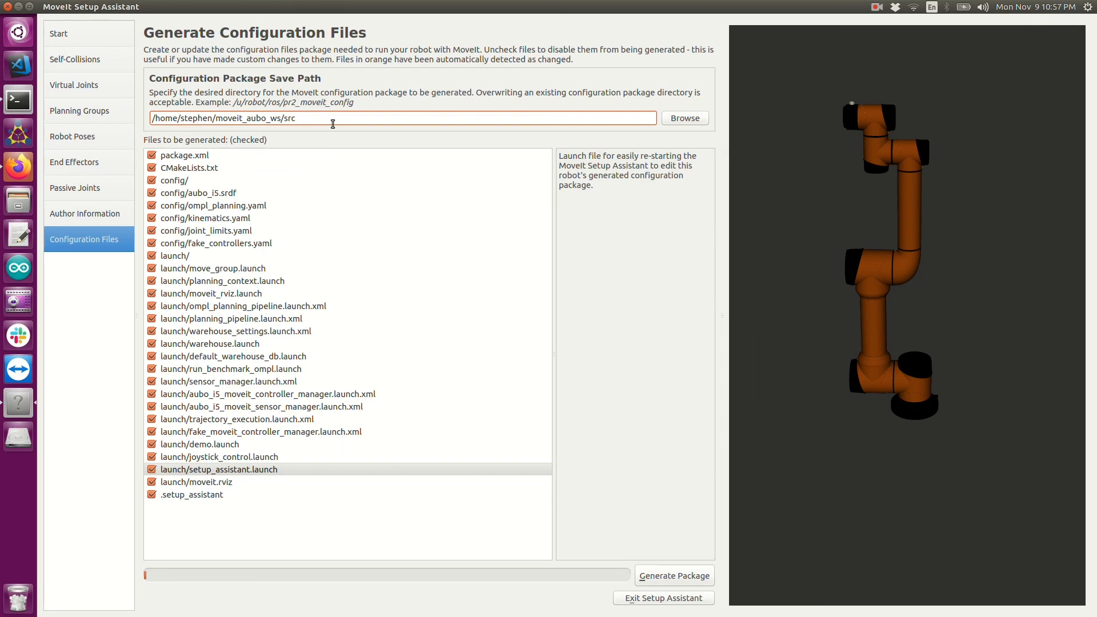
{"action": "type", "text": "/"}
{"action": "type", "text": "aubo"}
{"action": "type", "text": "_m"}
{"action": "type", "text": "oveit_"}
{"action": "type", "text": "config"}
{"action": "left_click_drag", "start_coordinate": [298, 118], "coordinate": [328, 119]}
{"action": "left_click", "coordinate": [390, 119]}
{"action": "double_click", "coordinate": [232, 119]}
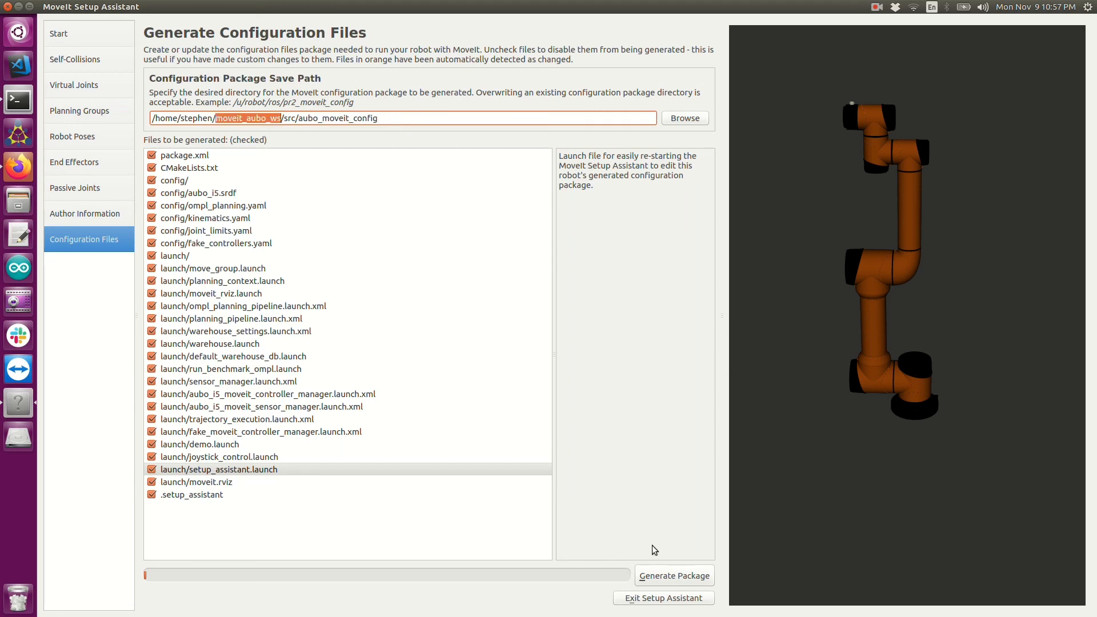
Generate the configuration package despite the missing end effectors warning, then exit the assistant.
{"action": "left_click", "coordinate": [670, 579]}
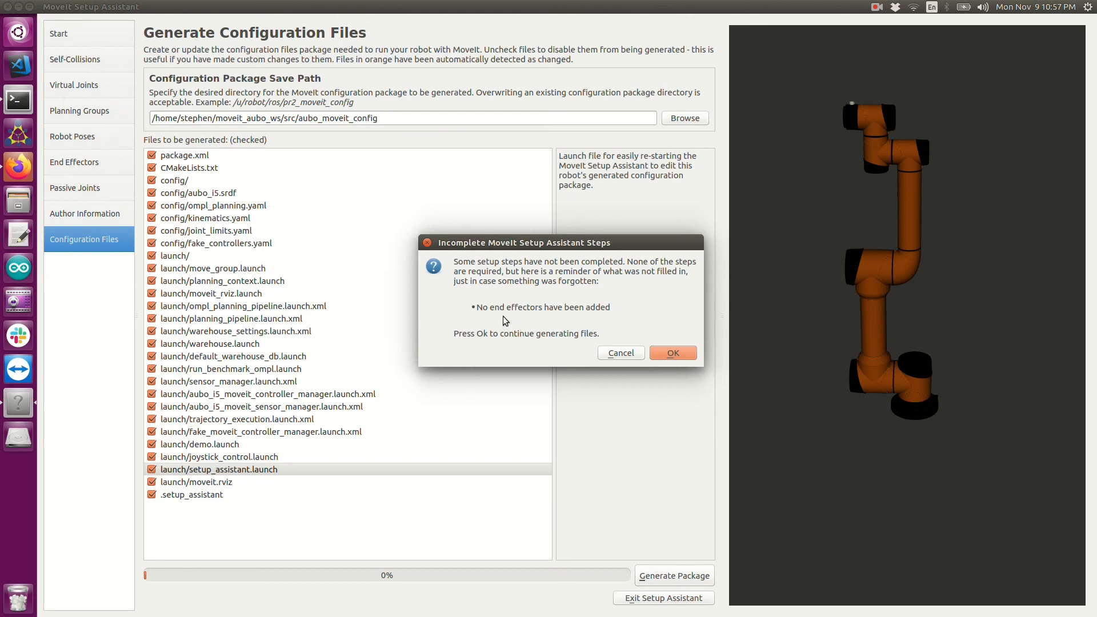
{"action": "left_click_drag", "start_coordinate": [609, 307], "coordinate": [531, 309]}
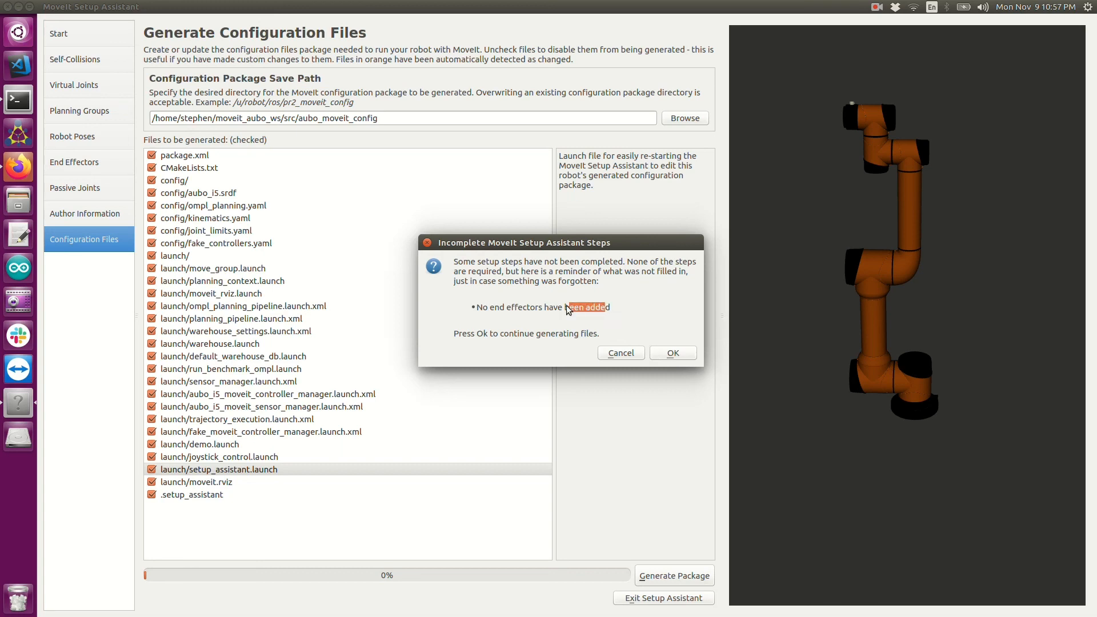
{"action": "left_click", "coordinate": [672, 355]}
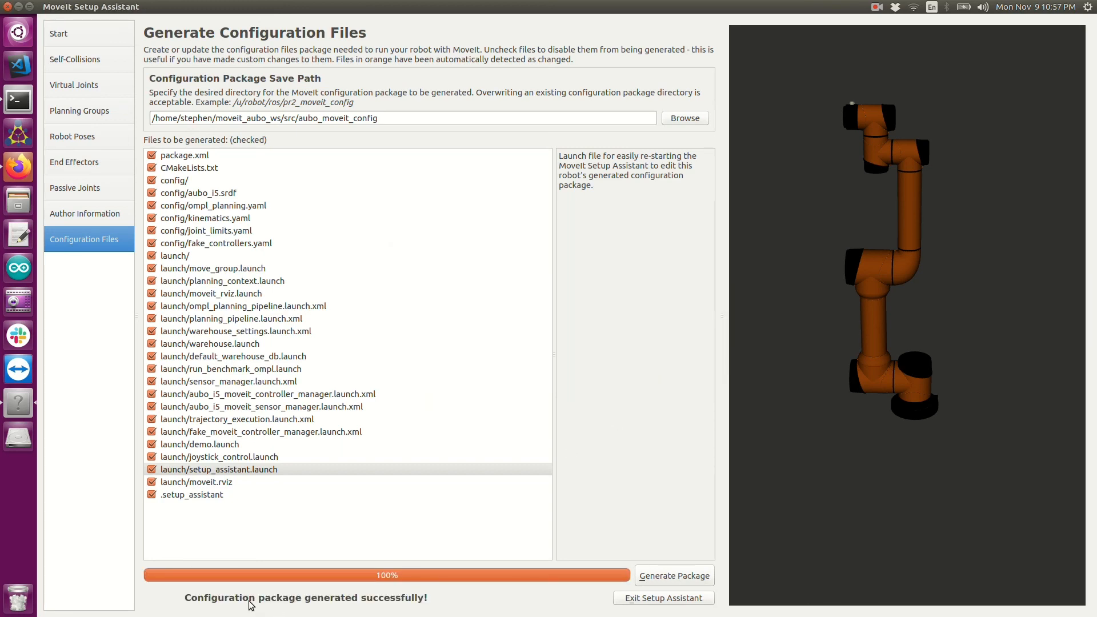
{"action": "left_click", "coordinate": [672, 600]}
In Files, navigate Home > moveit_aubo_ws > src into the generated aubo_moveit_config package.
{"action": "left_click", "coordinate": [18, 7]}
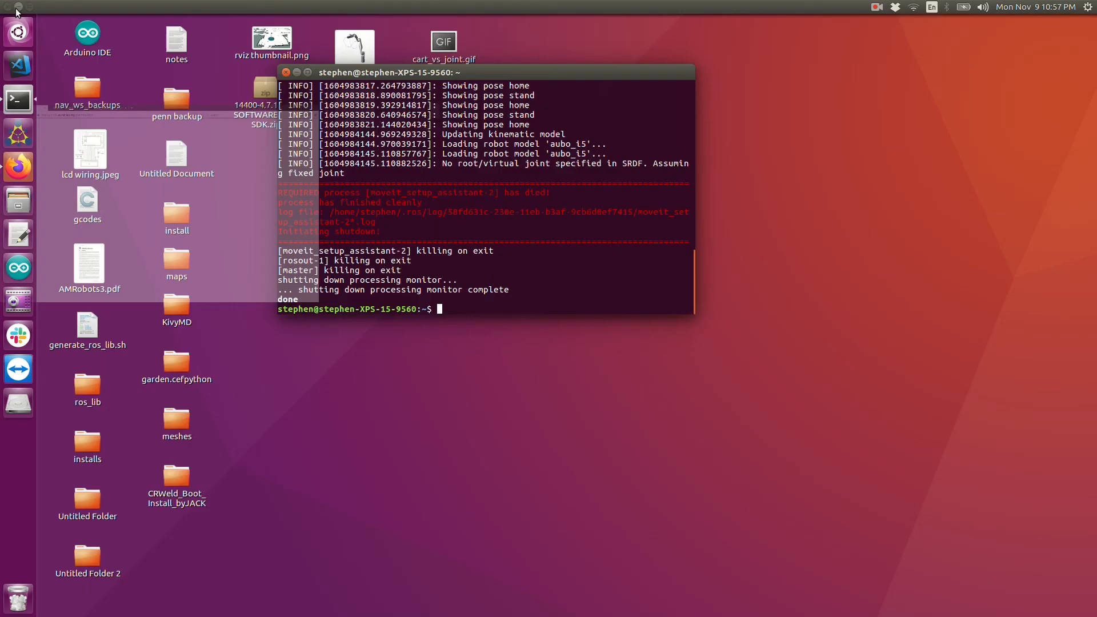
{"action": "left_click_drag", "start_coordinate": [386, 72], "coordinate": [430, 160]}
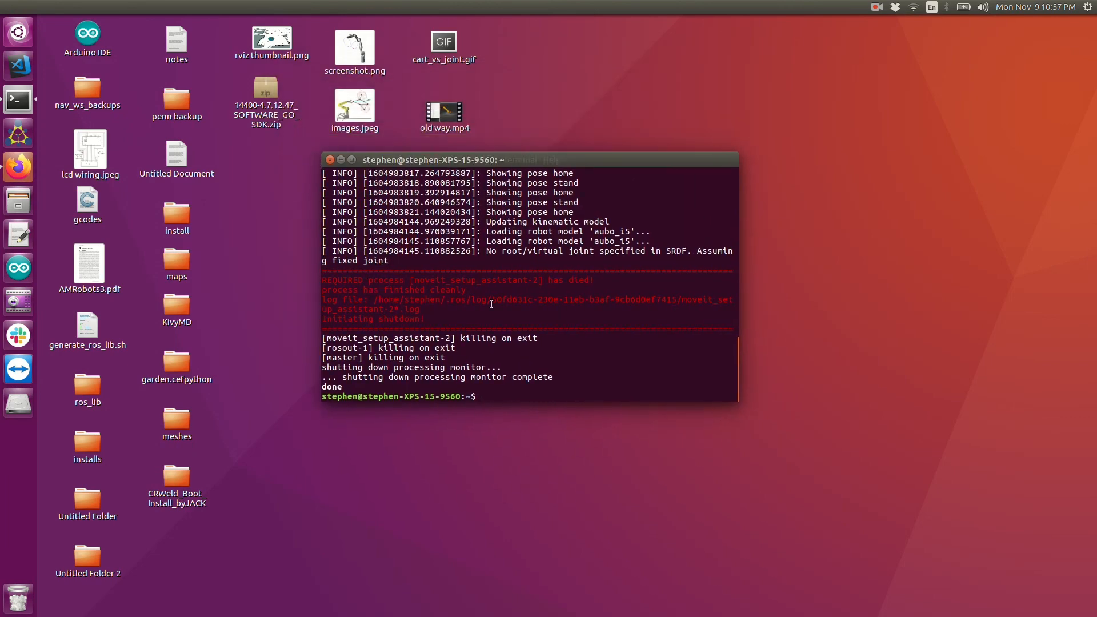
{"action": "left_click", "coordinate": [20, 201]}
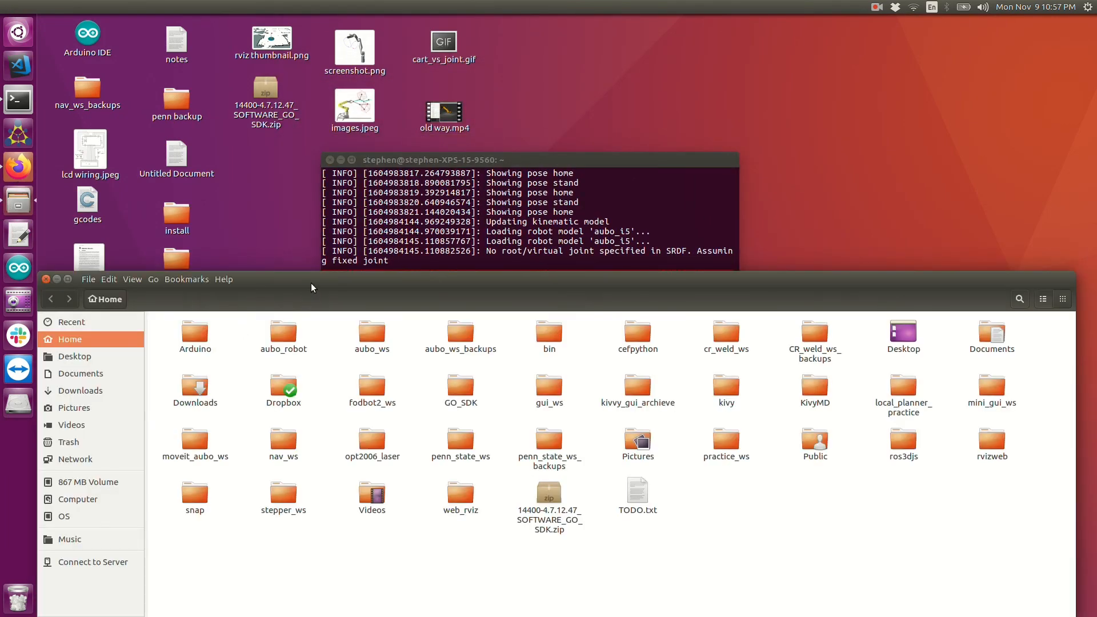
{"action": "left_click_drag", "start_coordinate": [309, 294], "coordinate": [315, 149]}
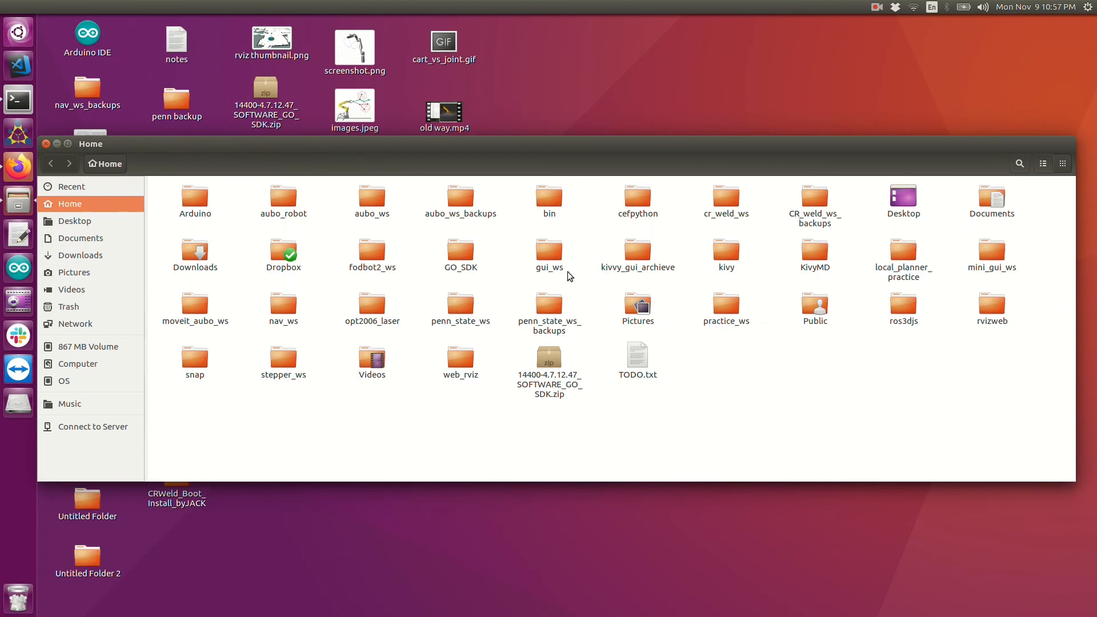
{"action": "left_click", "coordinate": [187, 309]}
{"action": "double_click", "coordinate": [186, 309]}
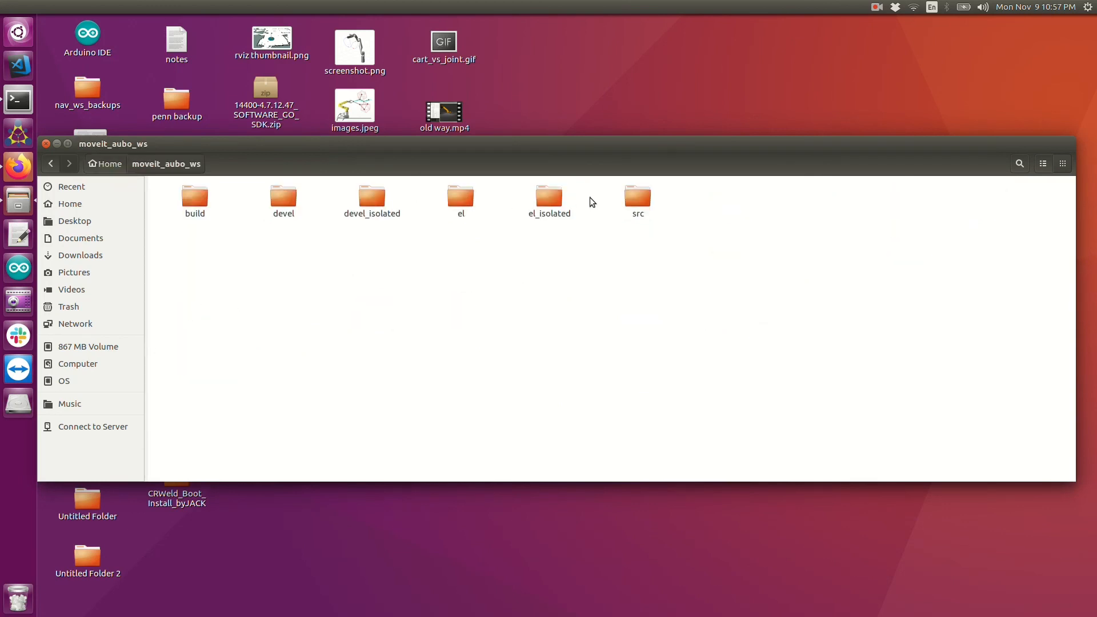
{"action": "double_click", "coordinate": [638, 199]}
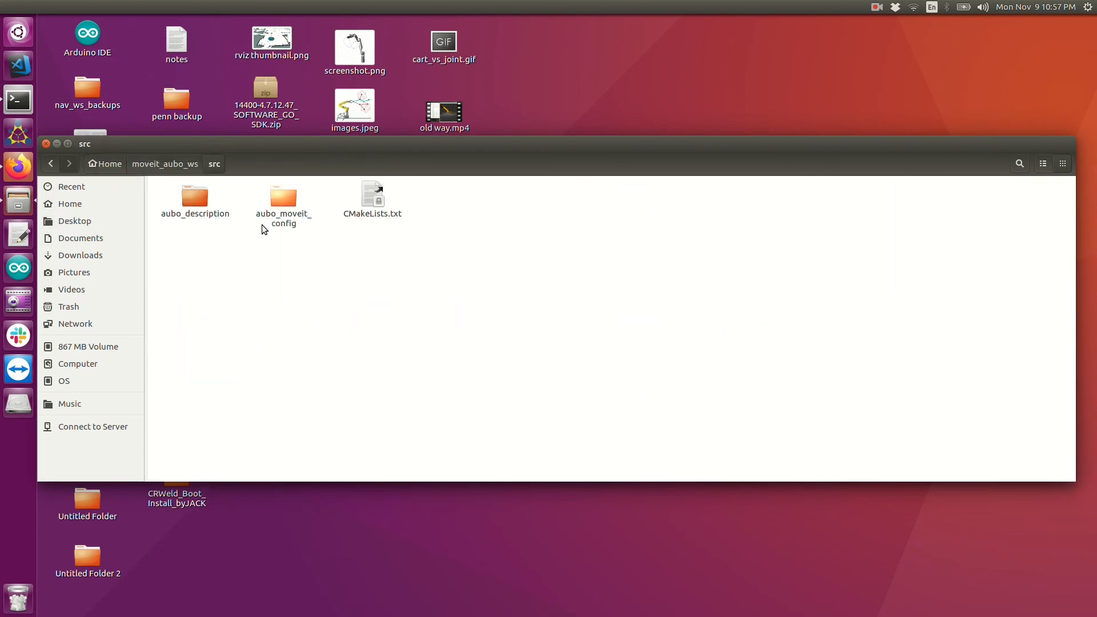
{"action": "left_click", "coordinate": [286, 224]}
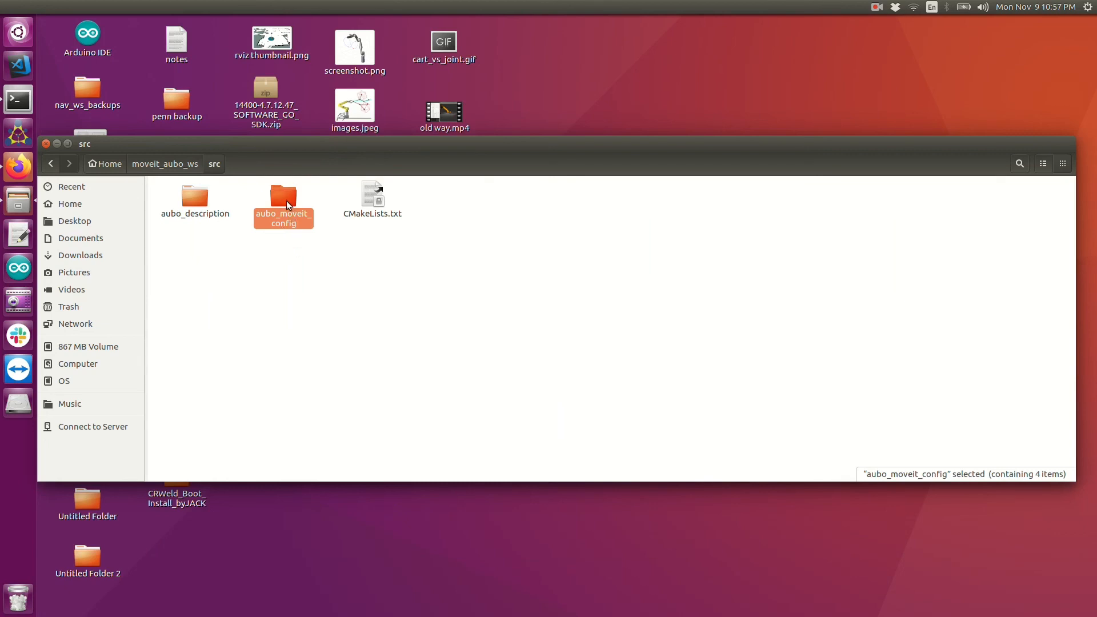
{"action": "double_click", "coordinate": [286, 201]}
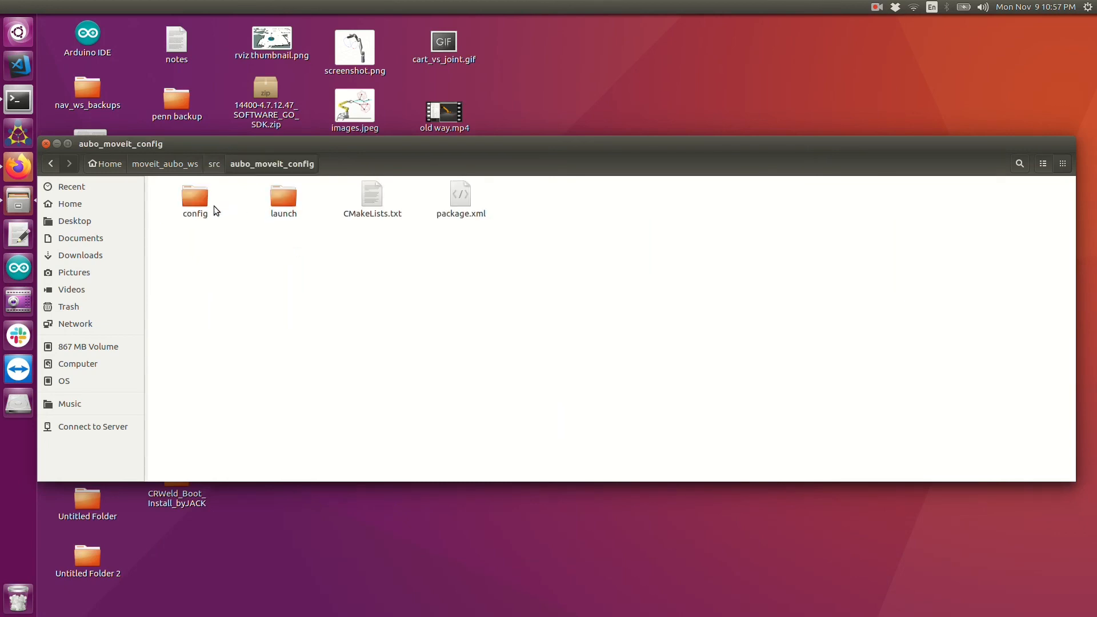
Browse the launch and config folders and select demo.launch, then return to the terminal.
{"action": "double_click", "coordinate": [280, 199]}
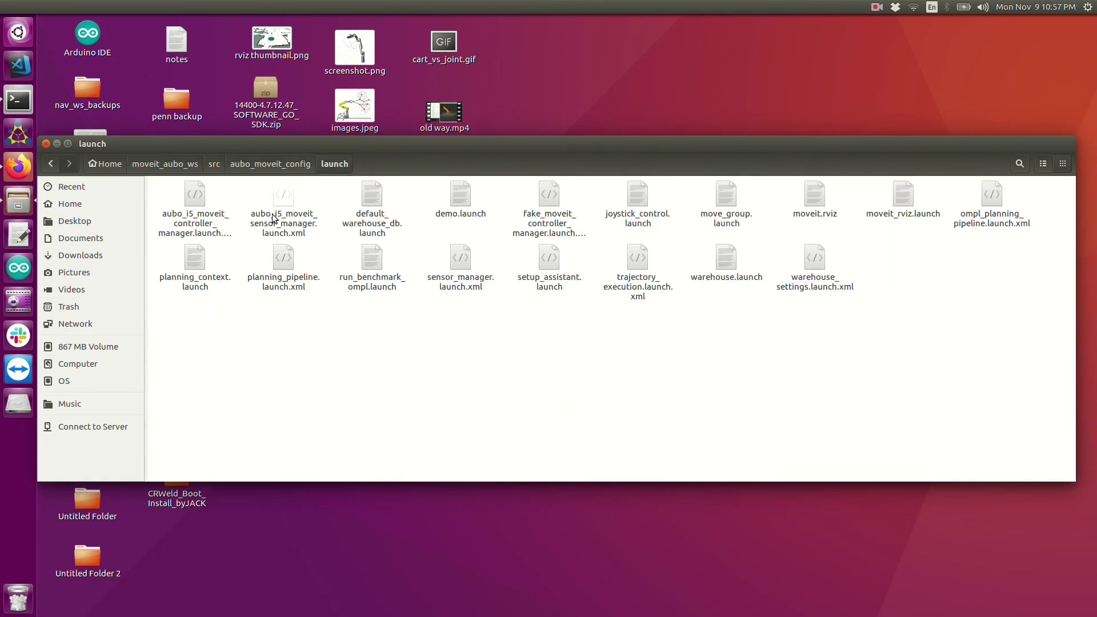
{"action": "left_click", "coordinate": [276, 167]}
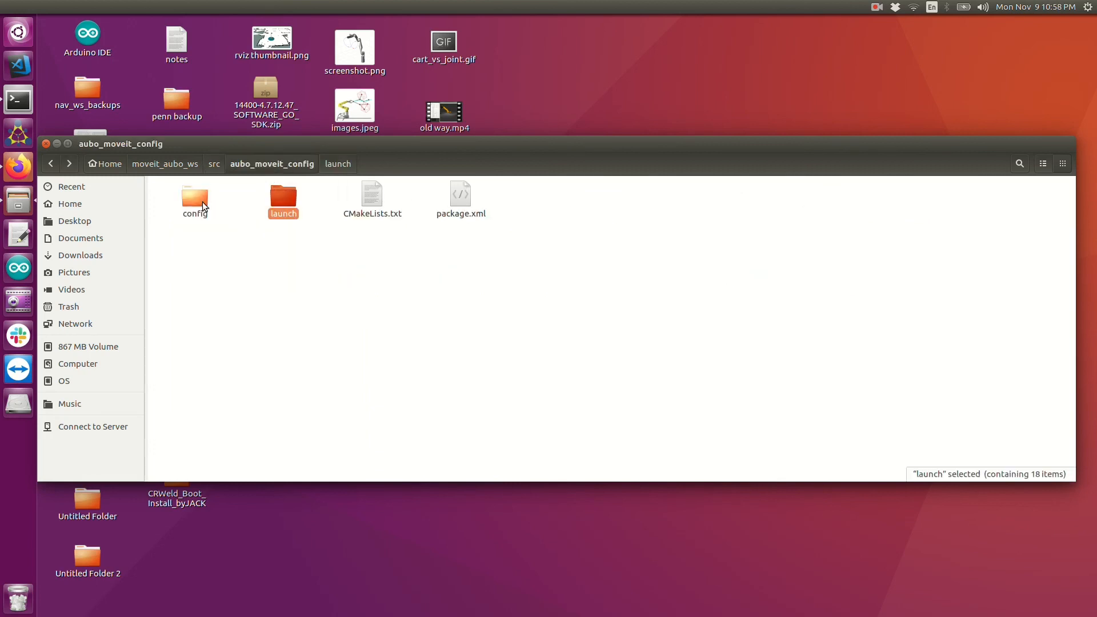
{"action": "double_click", "coordinate": [199, 200]}
{"action": "left_click", "coordinate": [270, 164]}
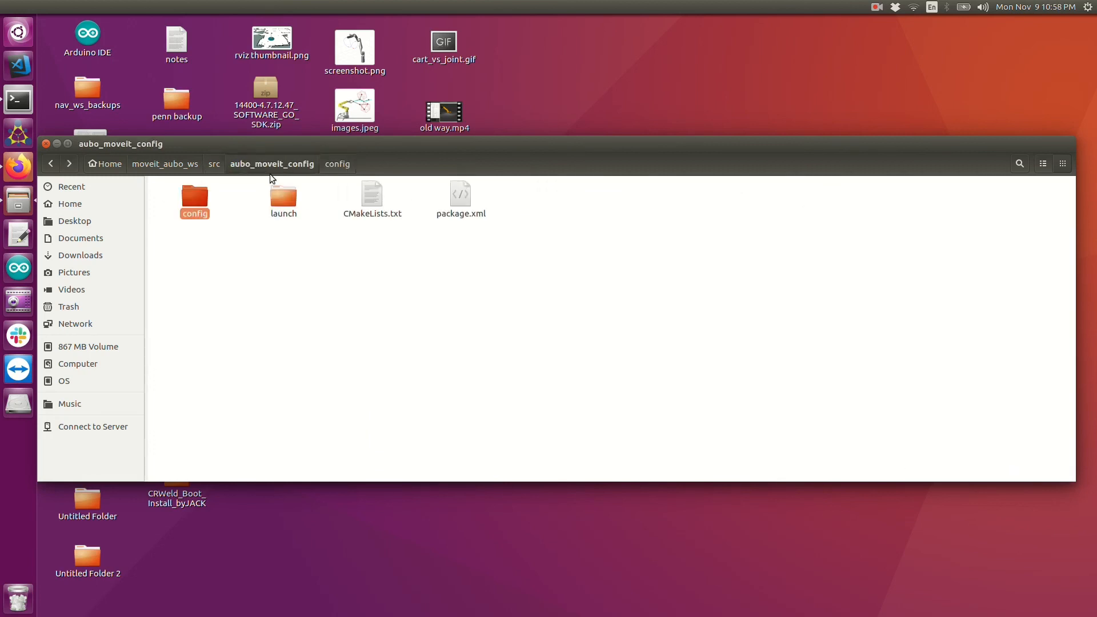
{"action": "left_click", "coordinate": [298, 235]}
{"action": "double_click", "coordinate": [286, 206]}
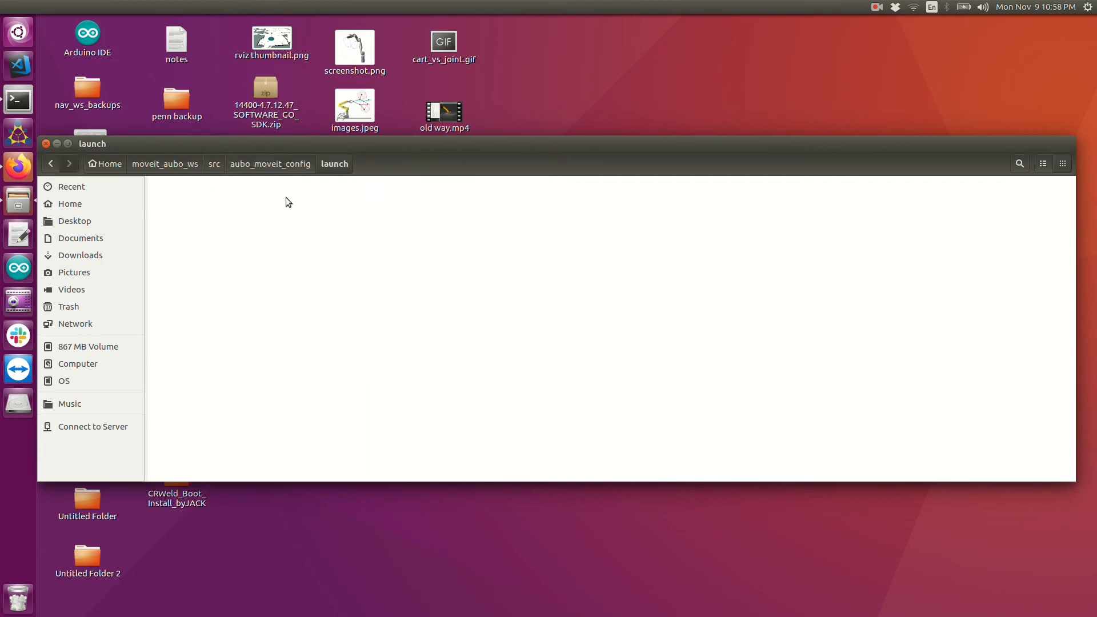
{"action": "left_click", "coordinate": [464, 198]}
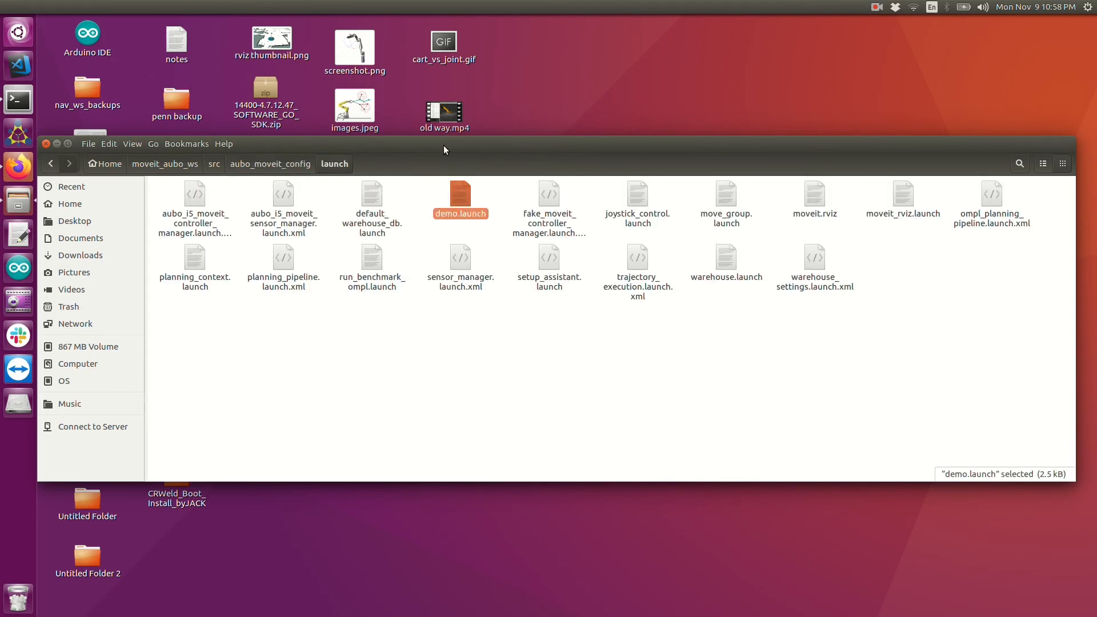
{"action": "left_click_drag", "start_coordinate": [444, 145], "coordinate": [465, 42]}
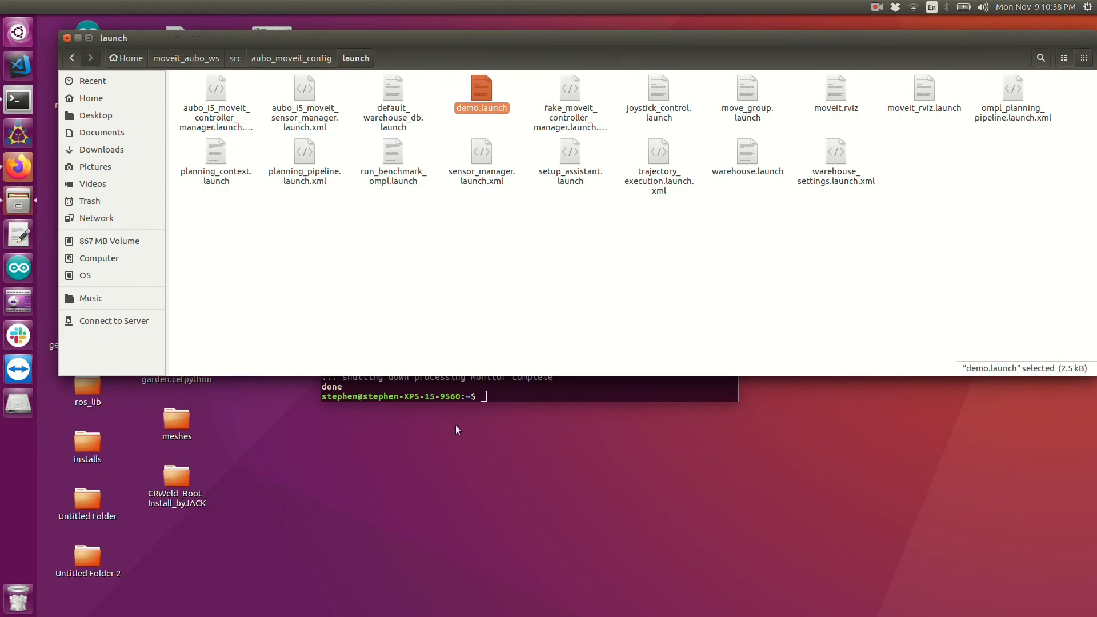
{"action": "left_click", "coordinate": [455, 395]}
Run roslaunch aubo_moveit_config demo.launch with Tab-completed names.
{"action": "left_click_drag", "start_coordinate": [490, 160], "coordinate": [492, 275]}
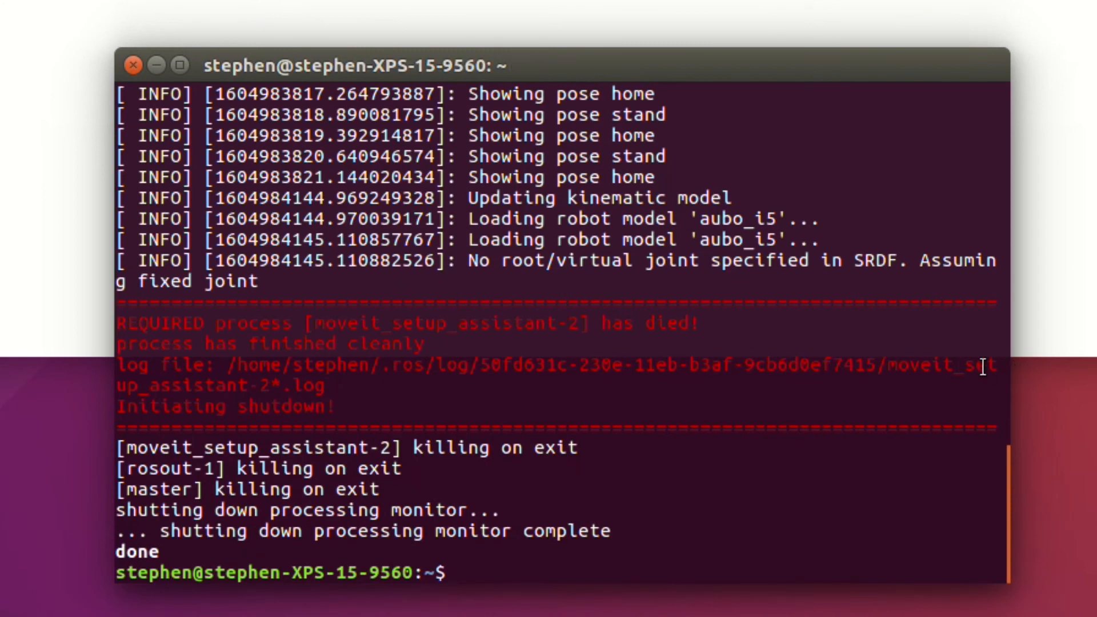
{"action": "type", "text": "roslaunch "}
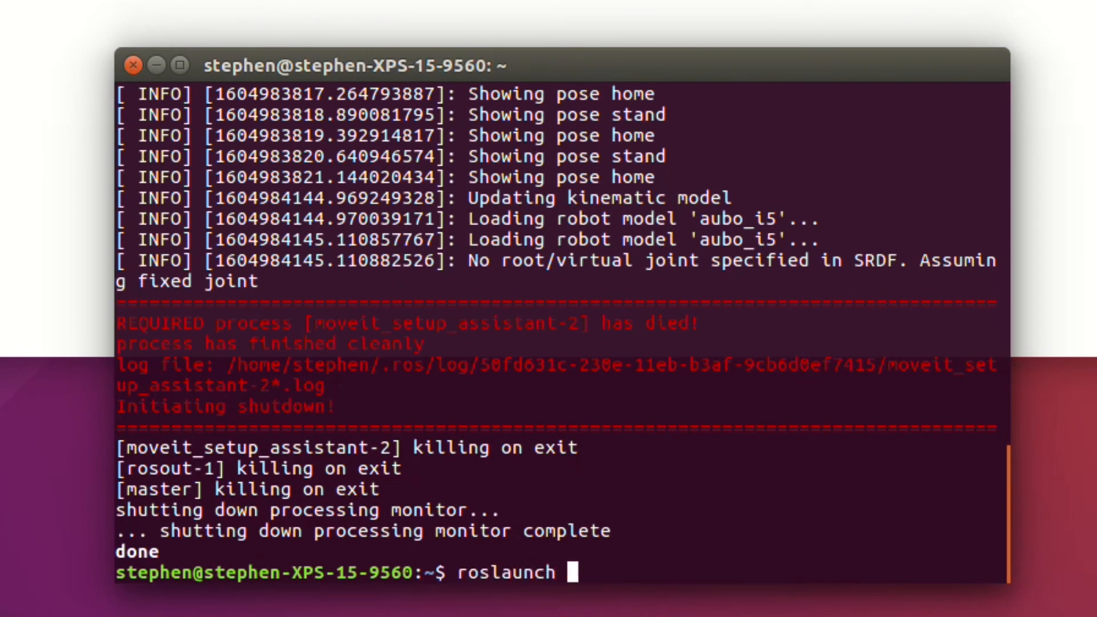
{"action": "type", "text": "m"}
{"action": "key", "text": "BackSpace"}
{"action": "type", "text": "au"}
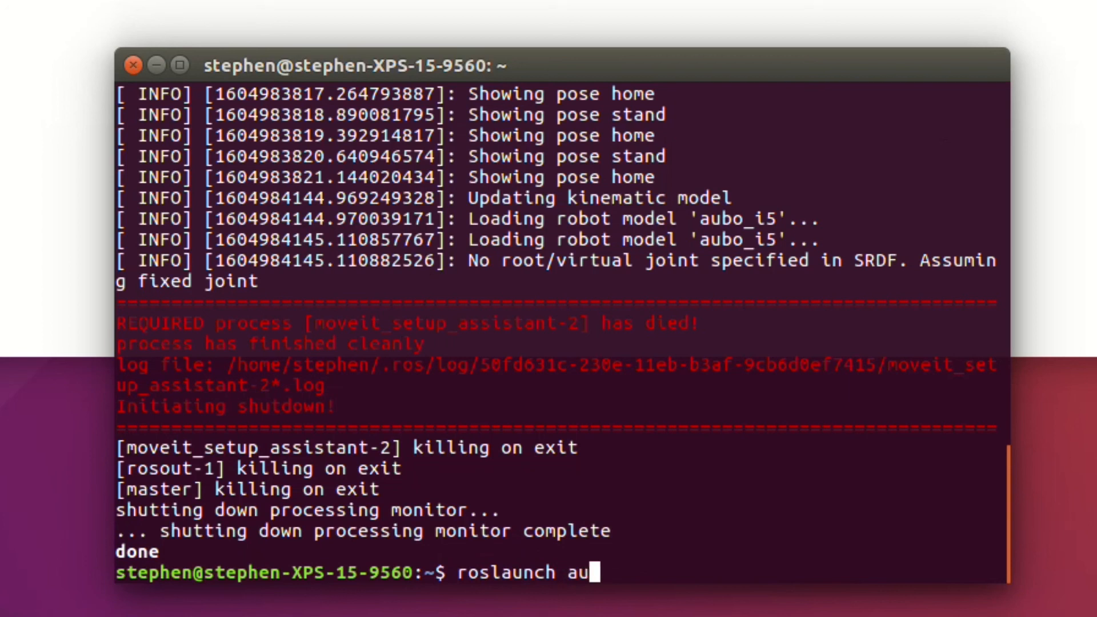
{"action": "type", "text": "bo_m"}
{"action": "key", "text": "Tab"}
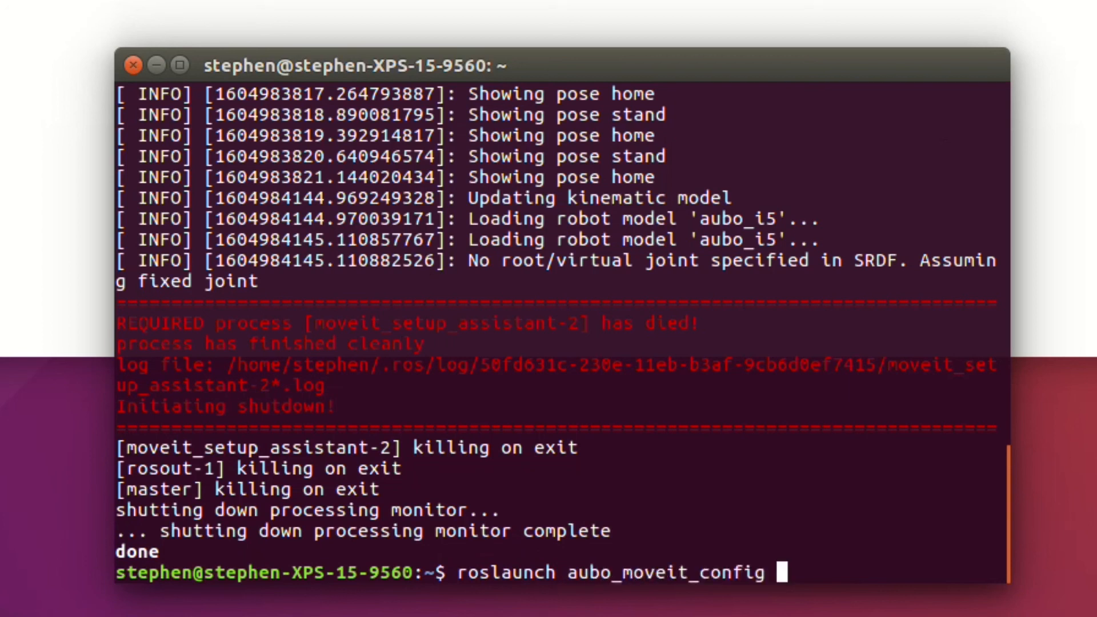
{"action": "type", "text": "de"}
{"action": "key", "text": "Tab"}
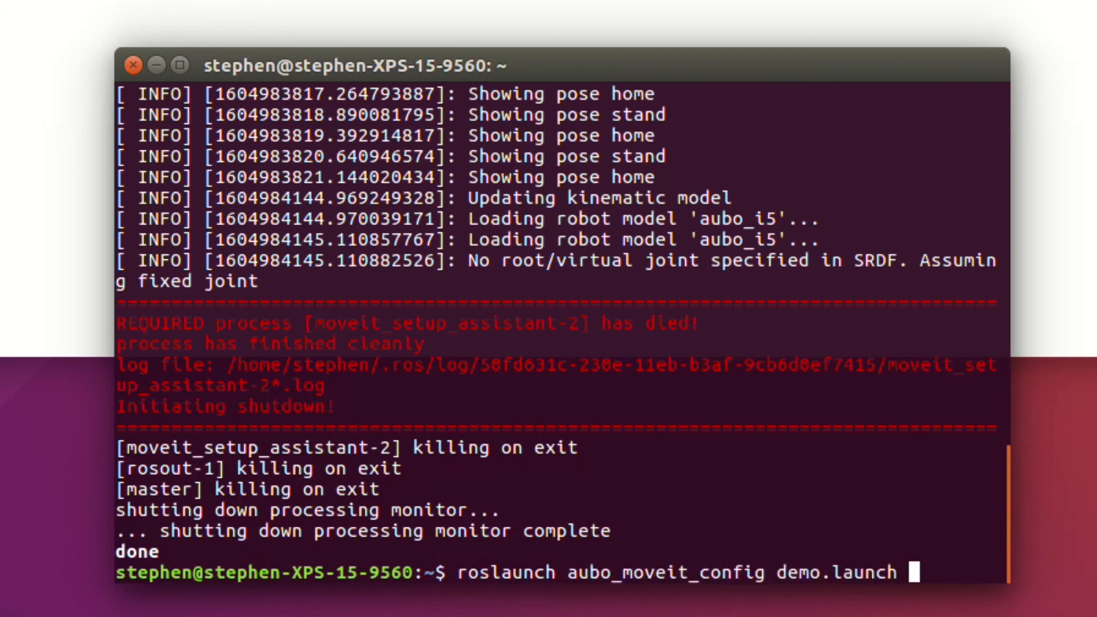
{"action": "key", "text": "Return"}
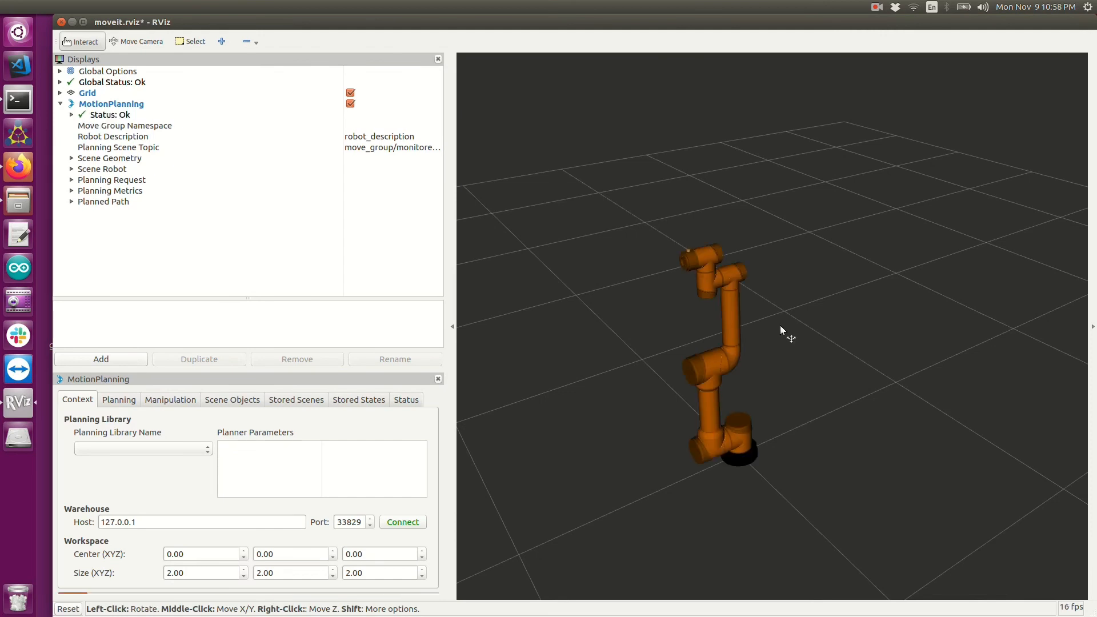
Orbit the RViz view around the AUBO i5 arm.
{"action": "left_click_drag", "start_coordinate": [772, 447], "coordinate": [828, 376]}
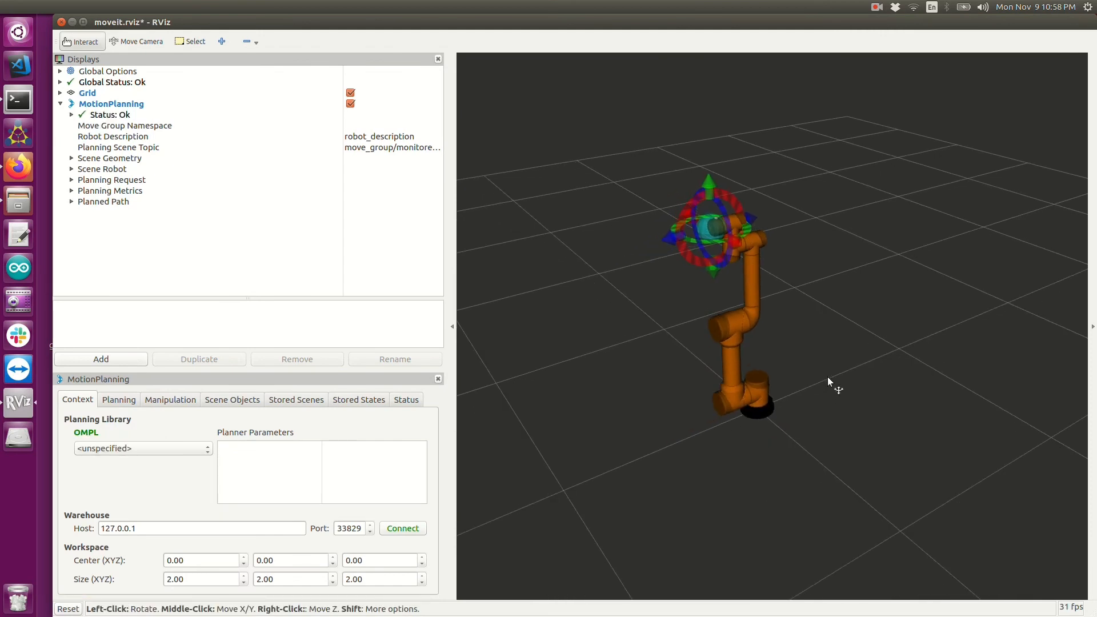
{"action": "scroll", "coordinate": [796, 358], "scroll_direction": "up", "scroll_amount": 3}
{"action": "scroll", "coordinate": [796, 357], "scroll_direction": "up", "scroll_amount": 2}
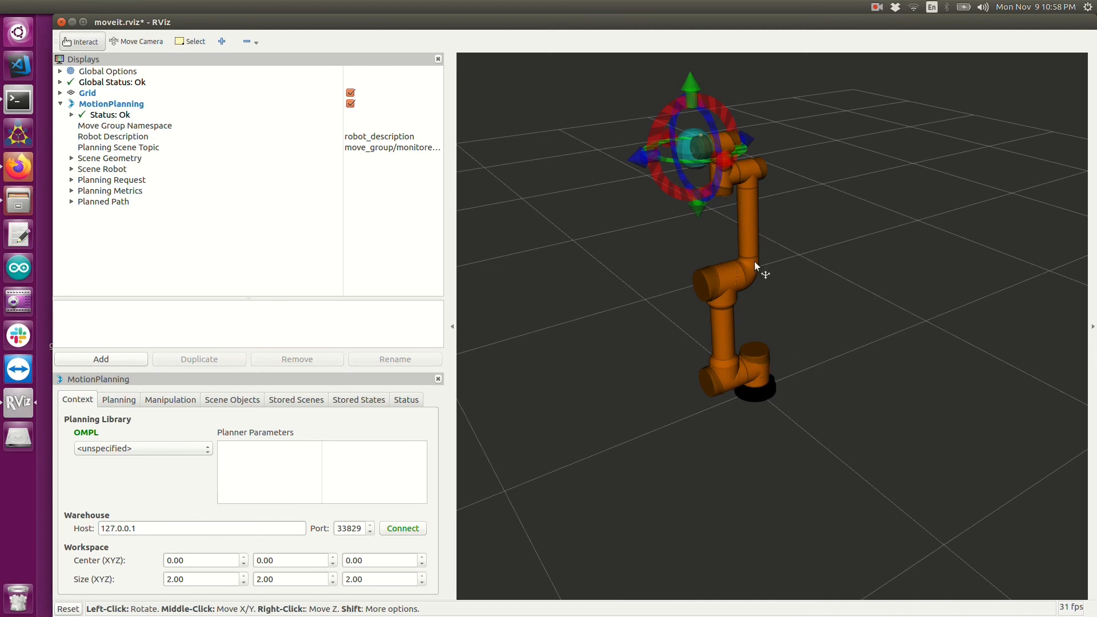
{"action": "scroll", "coordinate": [769, 271], "scroll_direction": "up", "scroll_amount": 2}
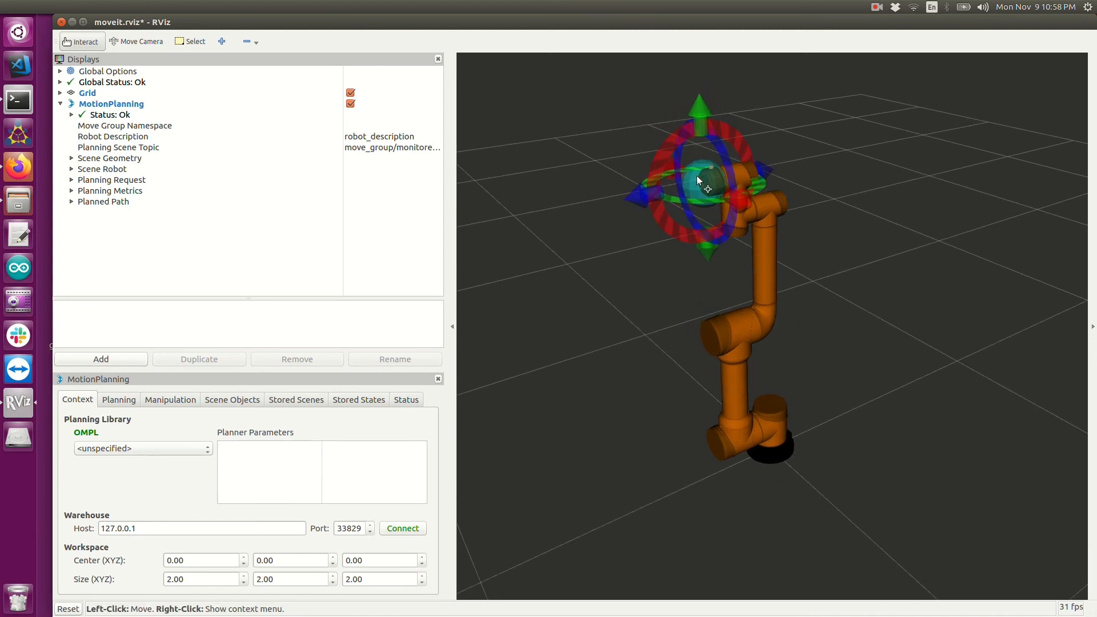